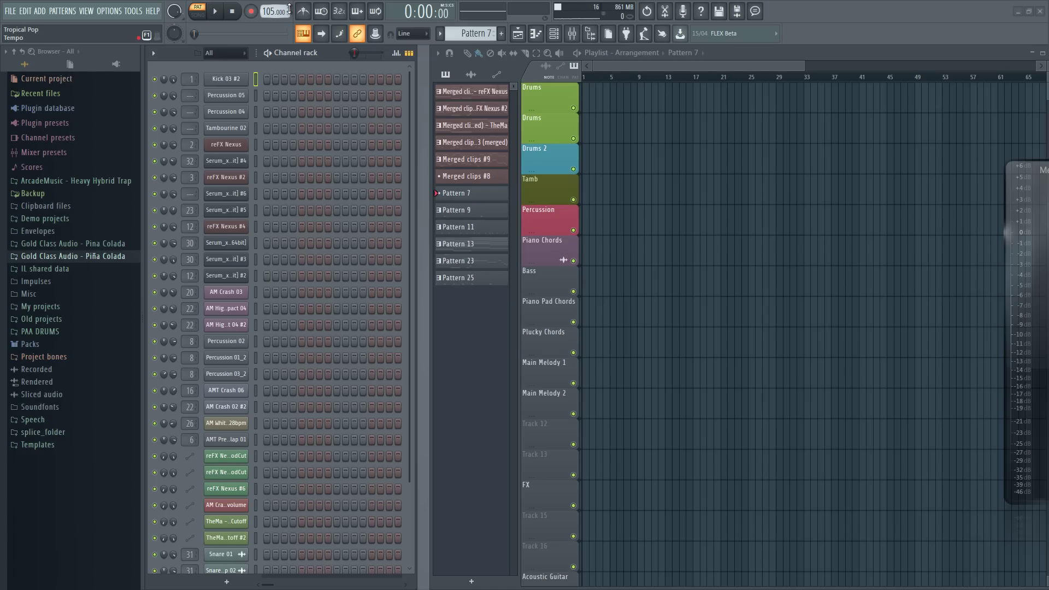
Open the reFX Nexus channel's piano roll and maximise it
{"action": "left_click", "coordinate": [238, 145]}
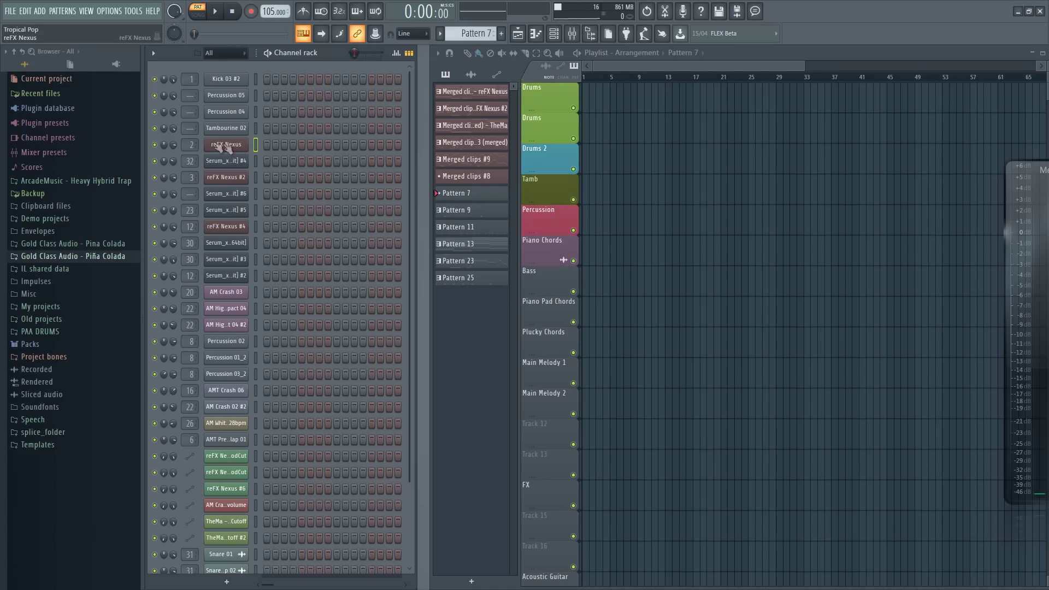
{"action": "key", "text": "F7"}
{"action": "double_click", "coordinate": [601, 142]}
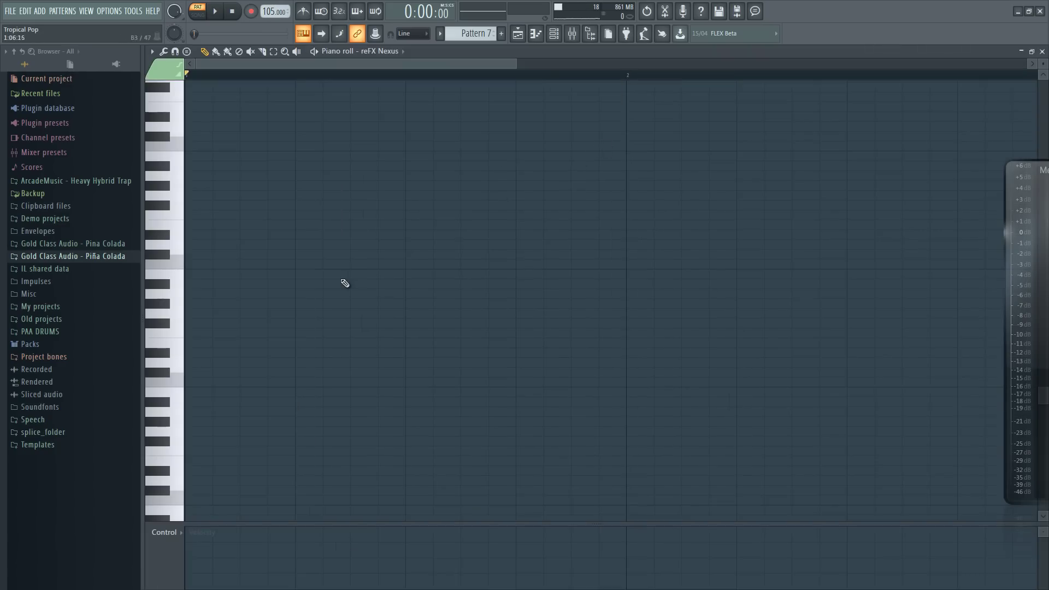
{"action": "scroll", "coordinate": [103, 279], "scroll_direction": "up", "scroll_amount": 2}
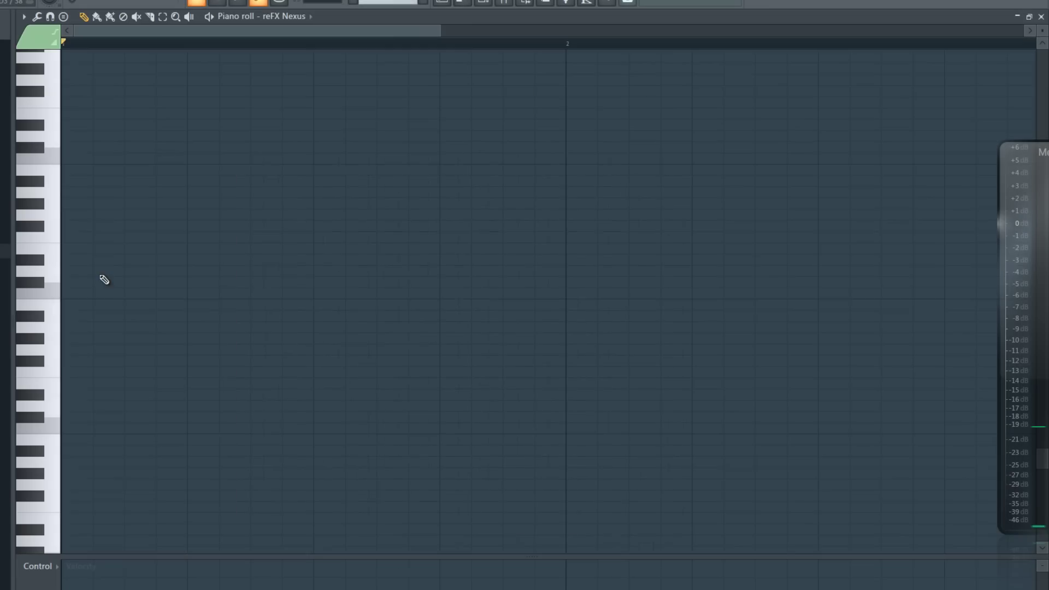
Draw a half-bar D3 bass note at the start of bar 1
{"action": "left_click", "coordinate": [69, 271]}
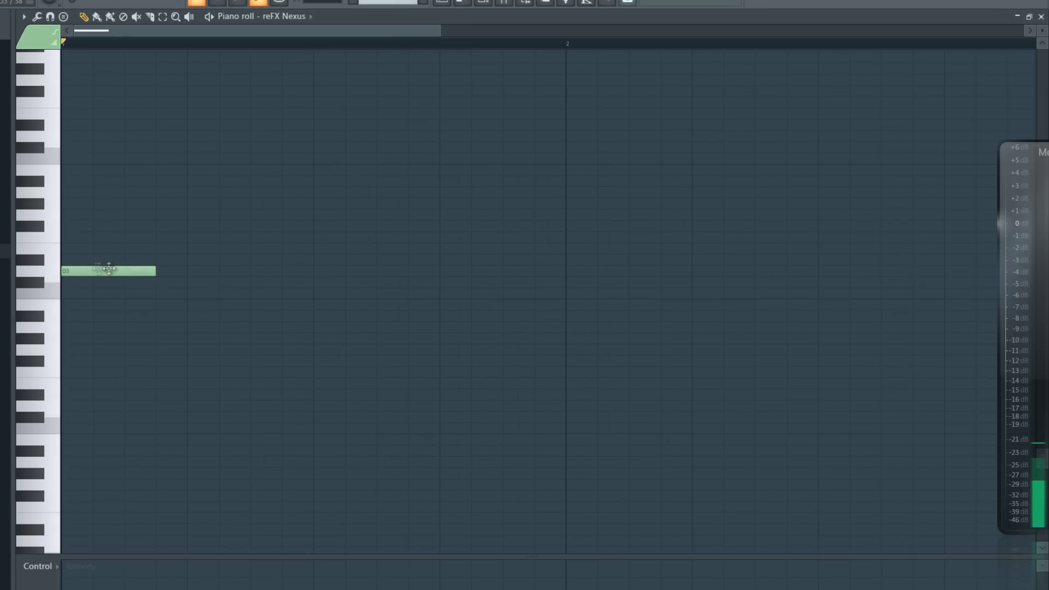
{"action": "left_click_drag", "start_coordinate": [154, 271], "coordinate": [565, 271]}
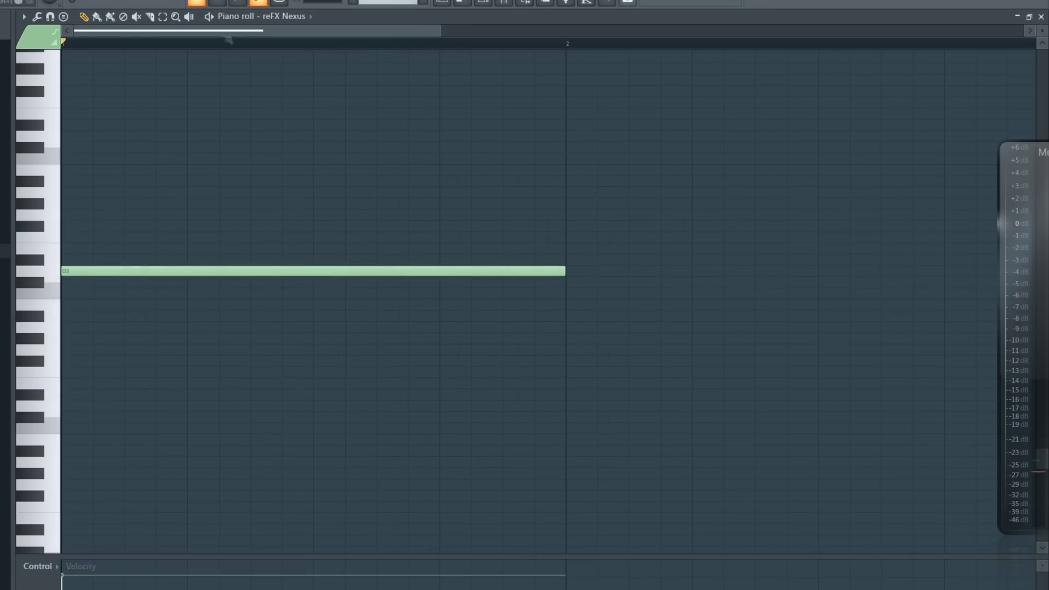
{"action": "key", "text": "space"}
{"action": "key", "text": "space"}
{"action": "left_click_drag", "start_coordinate": [564, 271], "coordinate": [313, 273]}
Add A2, F#3 and E3 bass notes, then play back the two-bar line
{"action": "left_click_drag", "start_coordinate": [314, 373], "coordinate": [312, 326]}
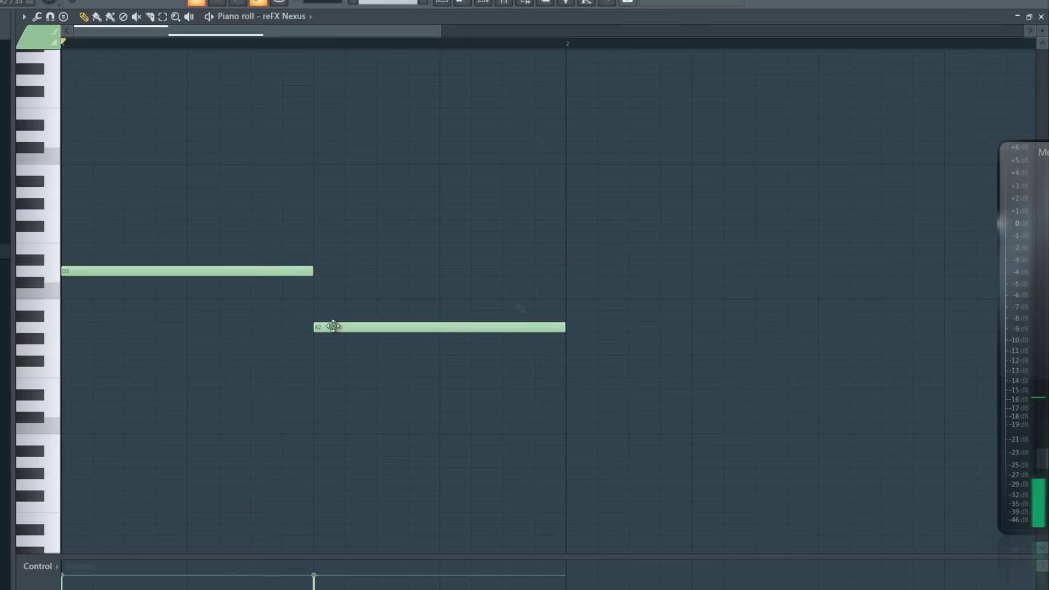
{"action": "left_click", "coordinate": [573, 195]}
{"action": "left_click_drag", "start_coordinate": [573, 196], "coordinate": [574, 234]}
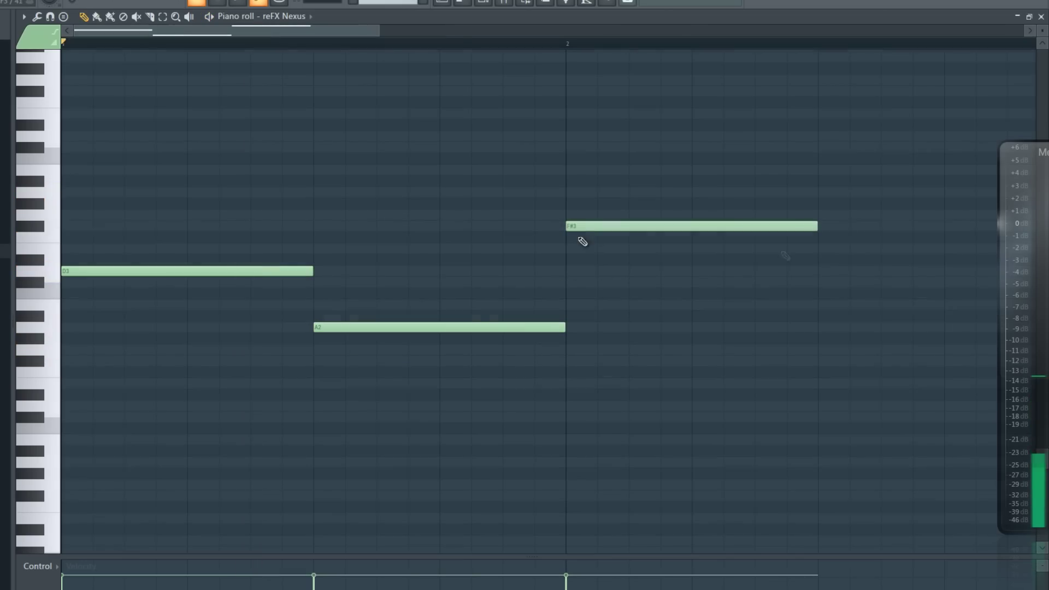
{"action": "left_click", "coordinate": [818, 248]}
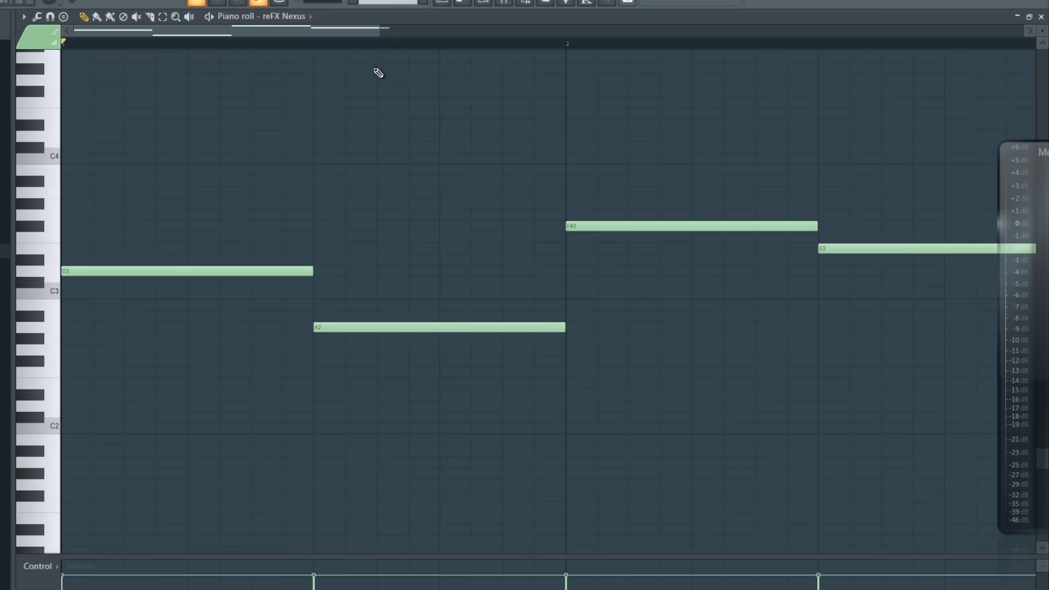
{"action": "scroll", "coordinate": [449, 42], "scroll_direction": "down", "scroll_amount": 2}
{"action": "key", "text": "space"}
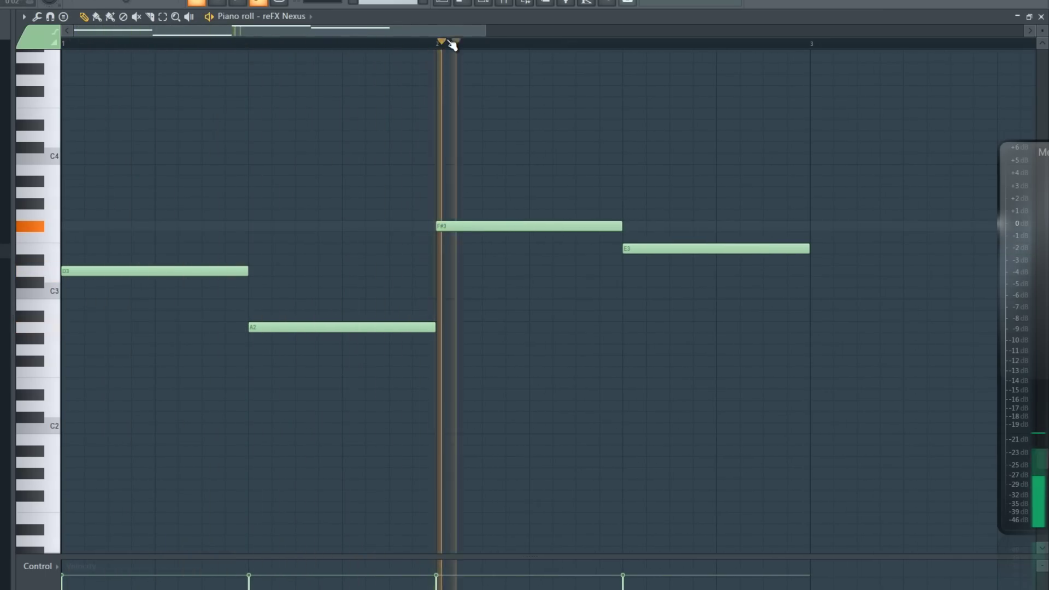
{"action": "key", "text": "space"}
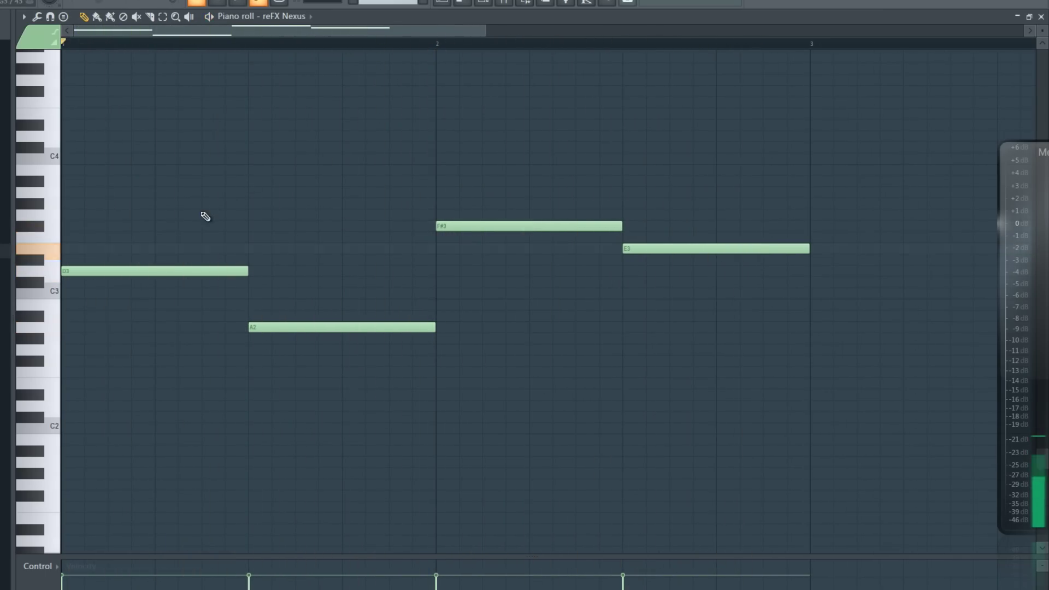
{"action": "scroll", "coordinate": [208, 230], "scroll_direction": "up", "scroll_amount": 3}
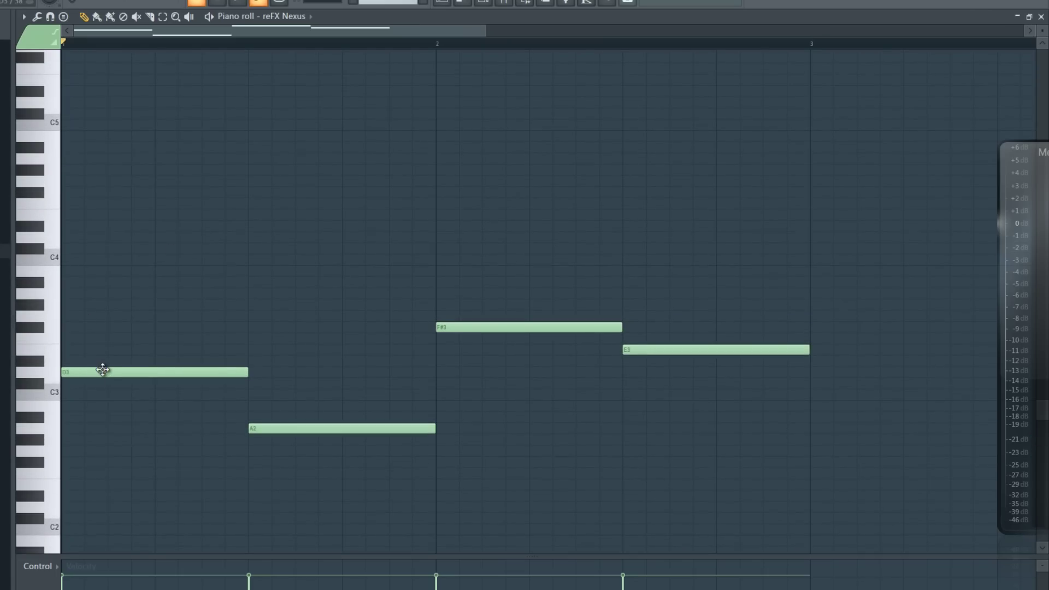
Add a D4 note above the opening D3 and compare the two pitches
{"action": "left_click", "coordinate": [70, 239]}
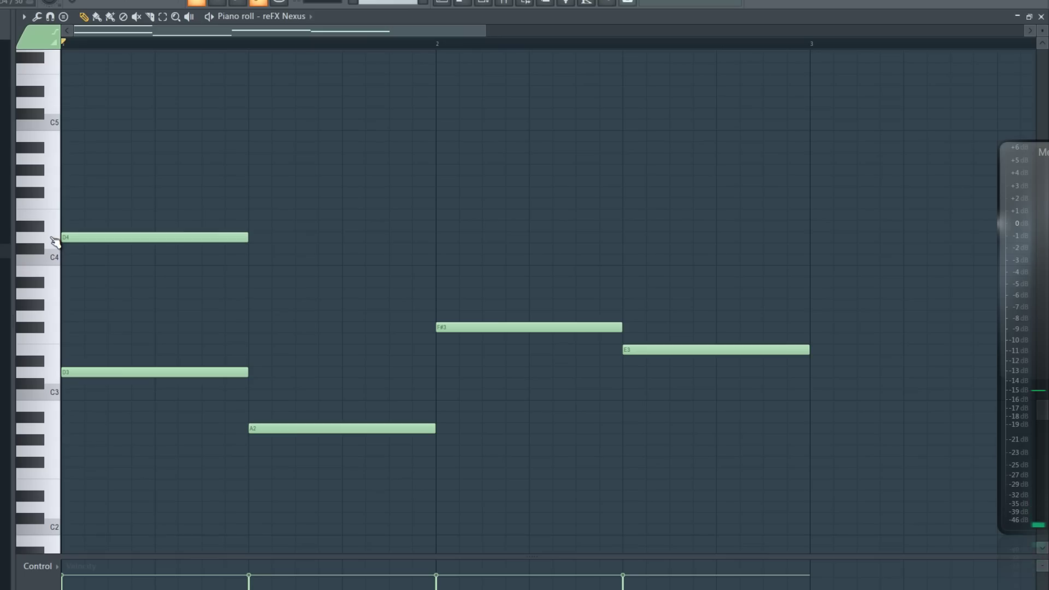
{"action": "left_click", "coordinate": [58, 240]}
{"action": "left_click", "coordinate": [53, 371]}
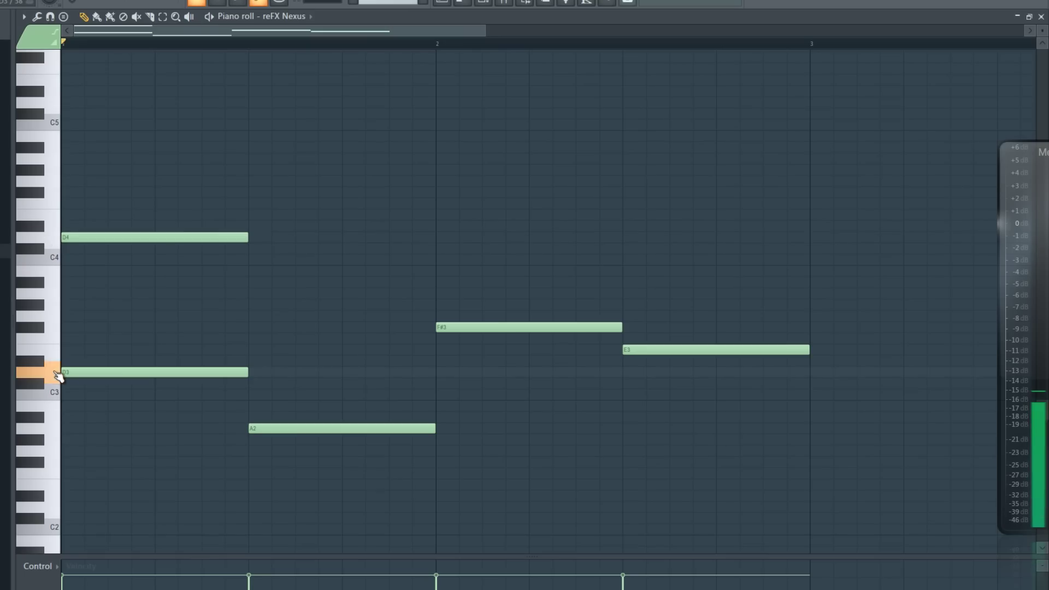
{"action": "left_click", "coordinate": [86, 239]}
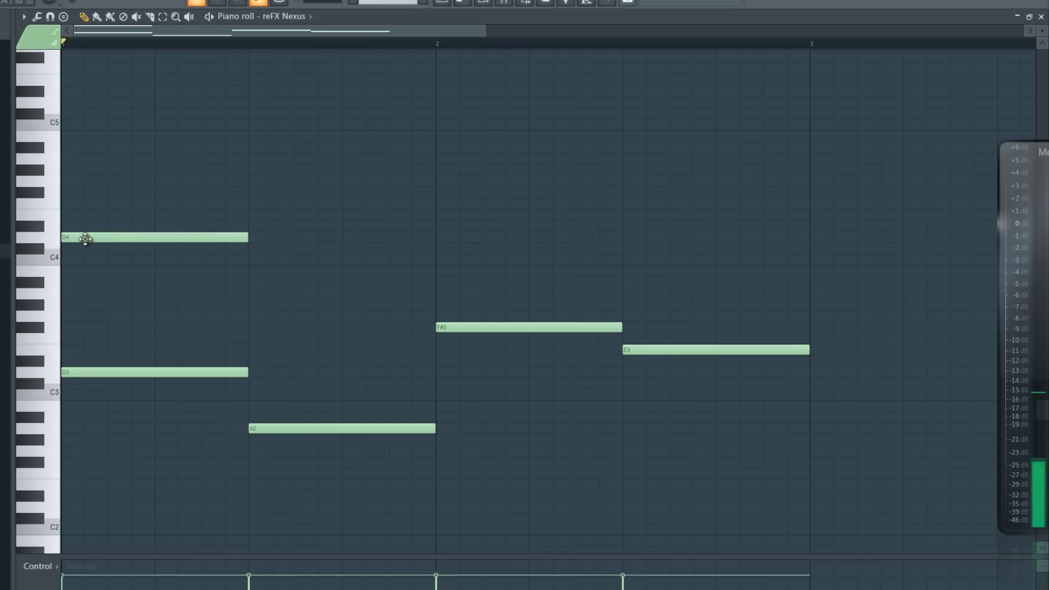
Stack F#4 and A4 on top, trying F4 before settling on F#4
{"action": "left_click", "coordinate": [68, 192]}
{"action": "left_click", "coordinate": [65, 158]}
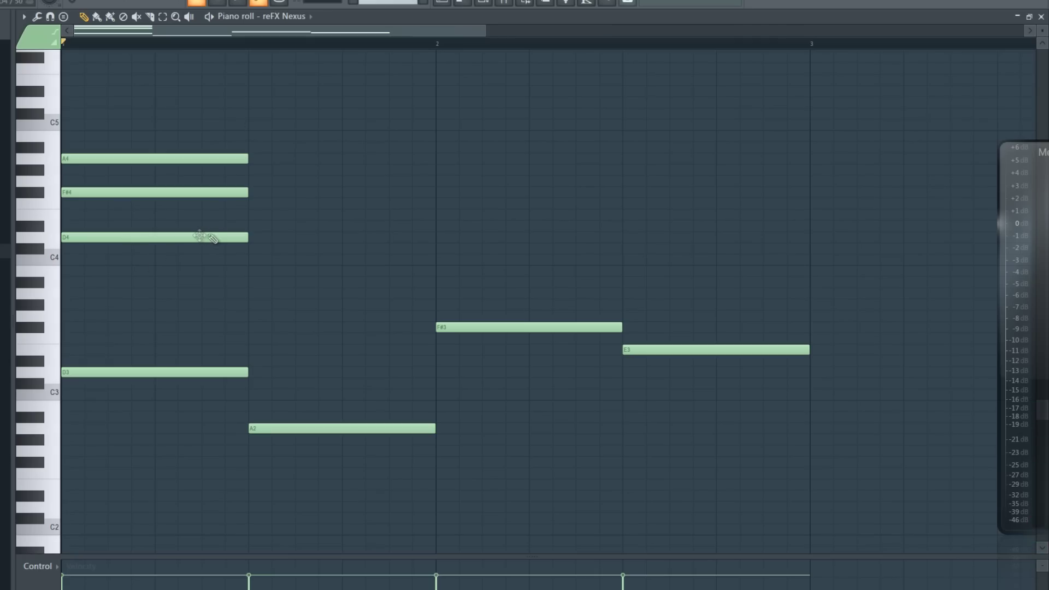
{"action": "left_click", "coordinate": [233, 193]}
{"action": "left_click", "coordinate": [240, 158]}
{"action": "mouse_move", "coordinate": [88, 192]}
{"action": "left_mouse_down"}
{"action": "mouse_move", "coordinate": [82, 237]}
{"action": "mouse_move", "coordinate": [80, 206]}
{"action": "left_mouse_up"}
{"action": "left_click", "coordinate": [79, 162]}
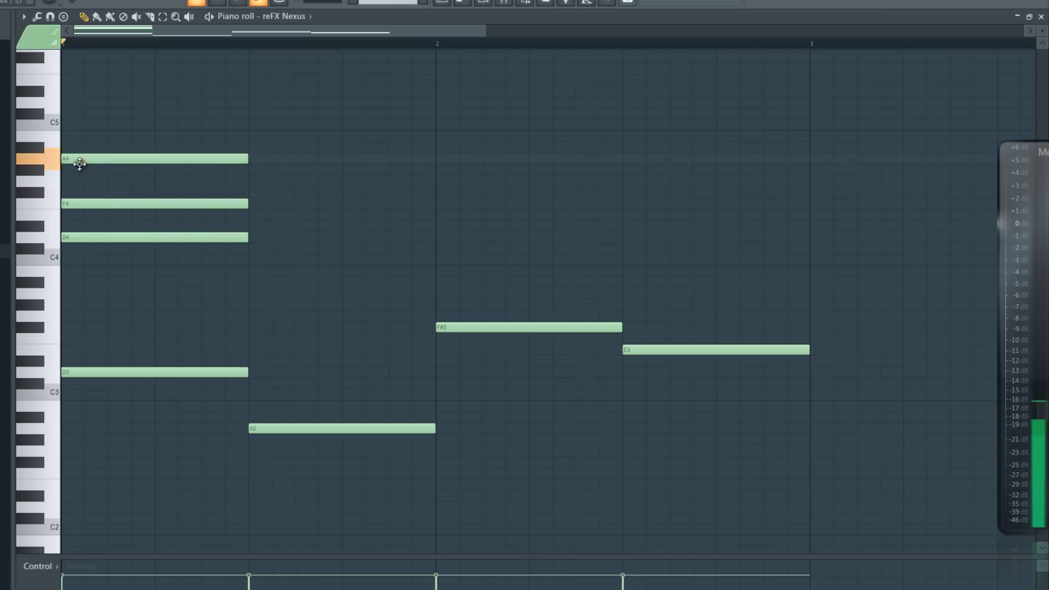
{"action": "left_click_drag", "start_coordinate": [156, 203], "coordinate": [155, 192]}
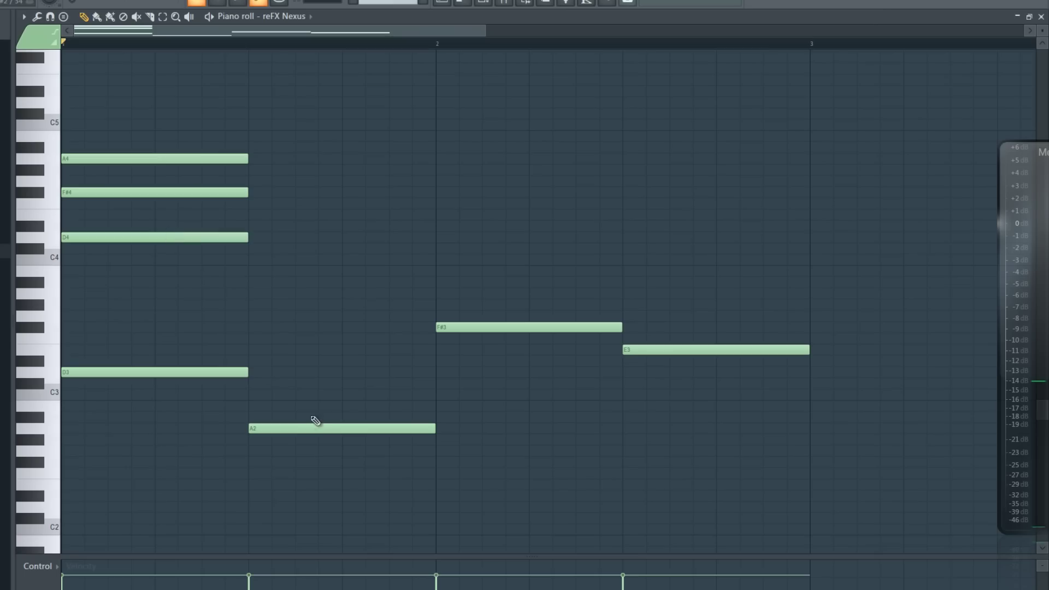
Build A3–C#4–E4 over A2 and F#4–A4–C#5 over F#3
{"action": "left_click", "coordinate": [253, 294]}
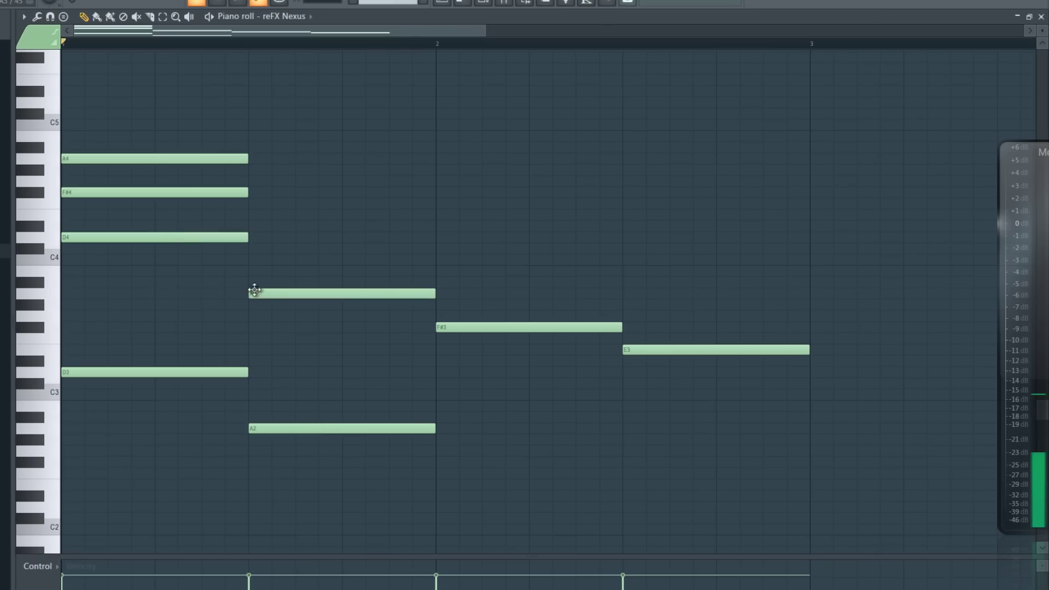
{"action": "left_click_drag", "start_coordinate": [253, 261], "coordinate": [261, 248]}
{"action": "left_click", "coordinate": [253, 215]}
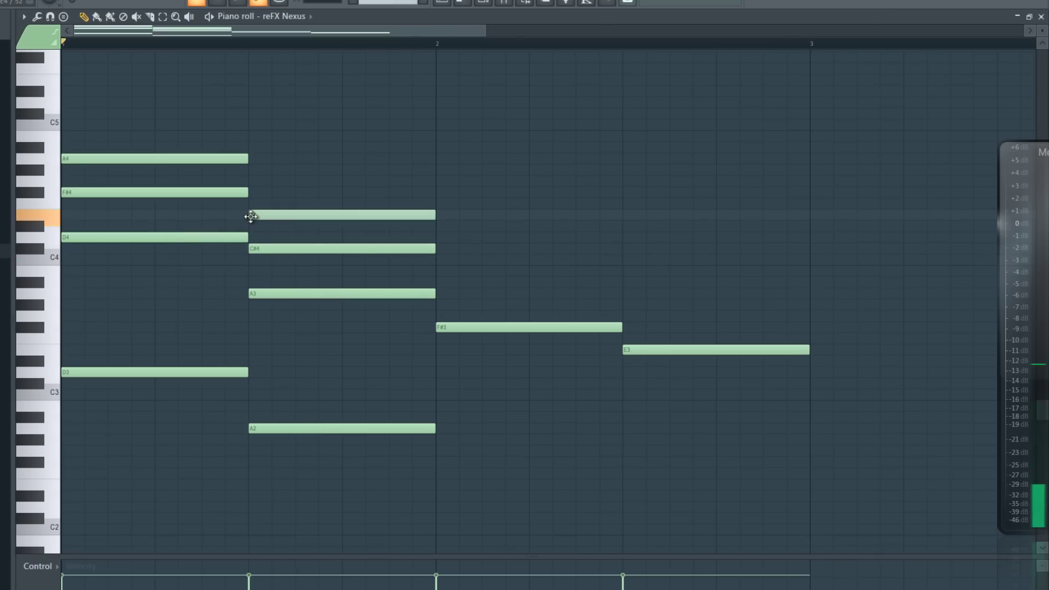
{"action": "left_click", "coordinate": [437, 193]}
{"action": "left_click", "coordinate": [438, 159]}
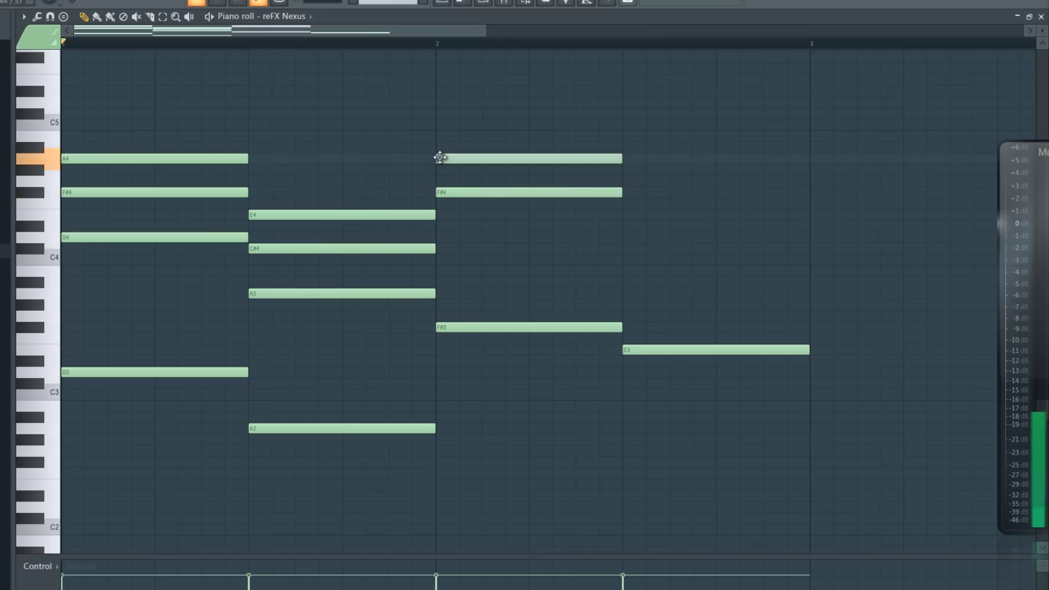
{"action": "left_click", "coordinate": [438, 114]}
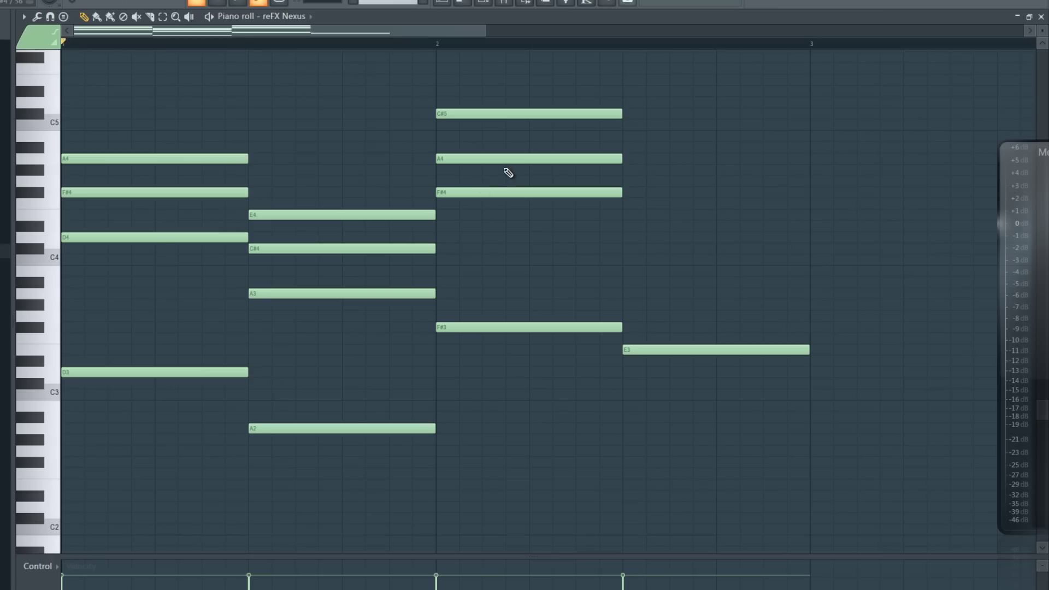
Add E4–G#4–B4 over E3, fixing a misplaced F4, then scrub through all four chords
{"action": "left_click", "coordinate": [630, 204]}
{"action": "right_click", "coordinate": [634, 204]}
{"action": "left_click", "coordinate": [624, 216]}
{"action": "left_click", "coordinate": [629, 174]}
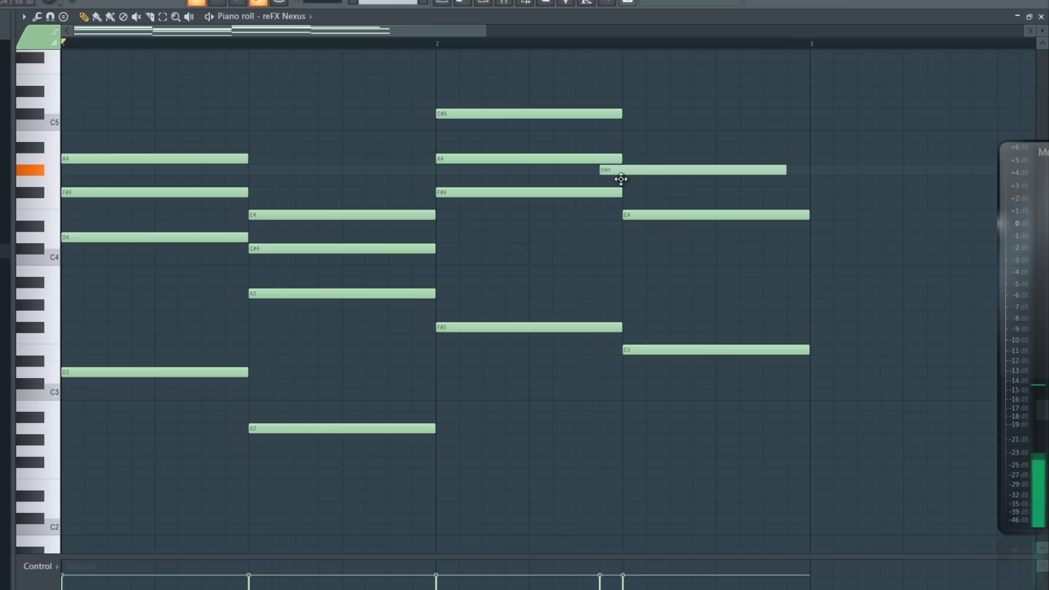
{"action": "mouse_move", "coordinate": [629, 137]}
{"action": "left_mouse_down"}
{"action": "mouse_move", "coordinate": [629, 127]}
{"action": "mouse_move", "coordinate": [628, 138]}
{"action": "left_mouse_up"}
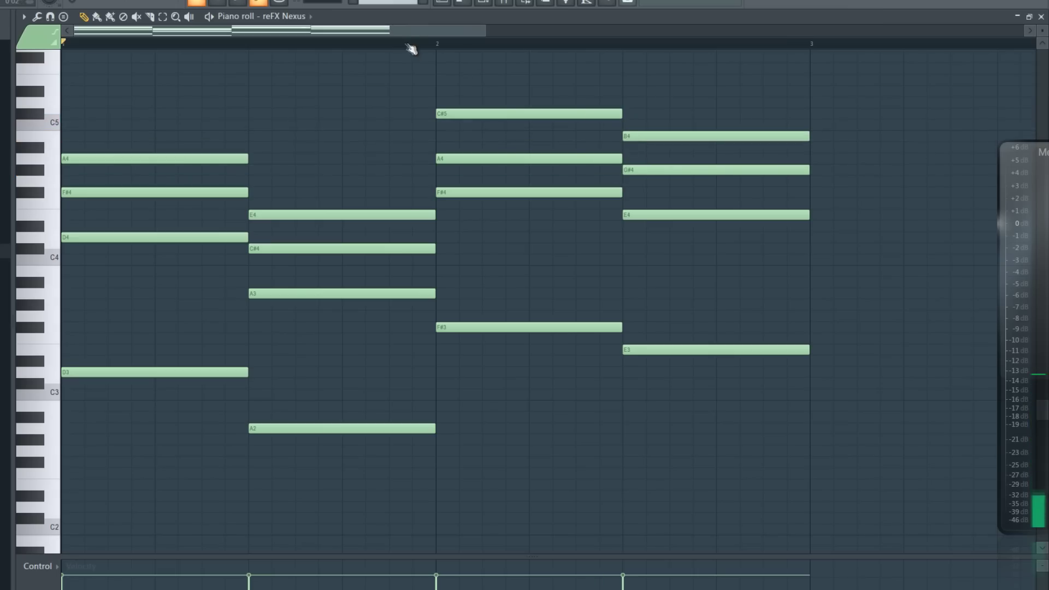
{"action": "left_click", "coordinate": [152, 48]}
{"action": "left_click", "coordinate": [253, 49]}
{"action": "mouse_move", "coordinate": [256, 55]}
{"action": "left_mouse_down"}
{"action": "mouse_move", "coordinate": [628, 50]}
{"action": "mouse_move", "coordinate": [644, 97]}
{"action": "left_mouse_up"}
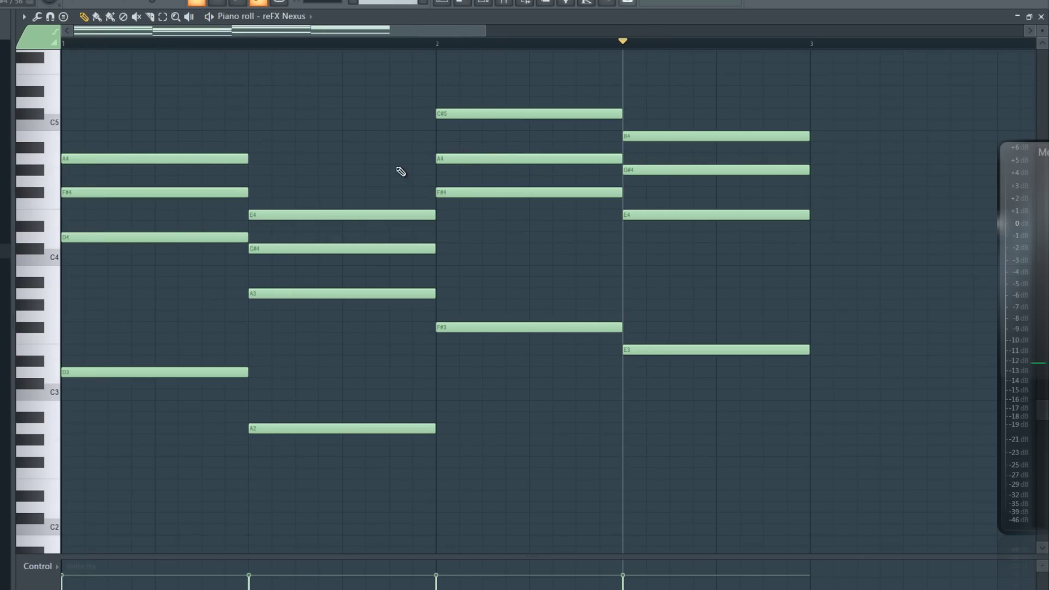
{"action": "key", "text": "space"}
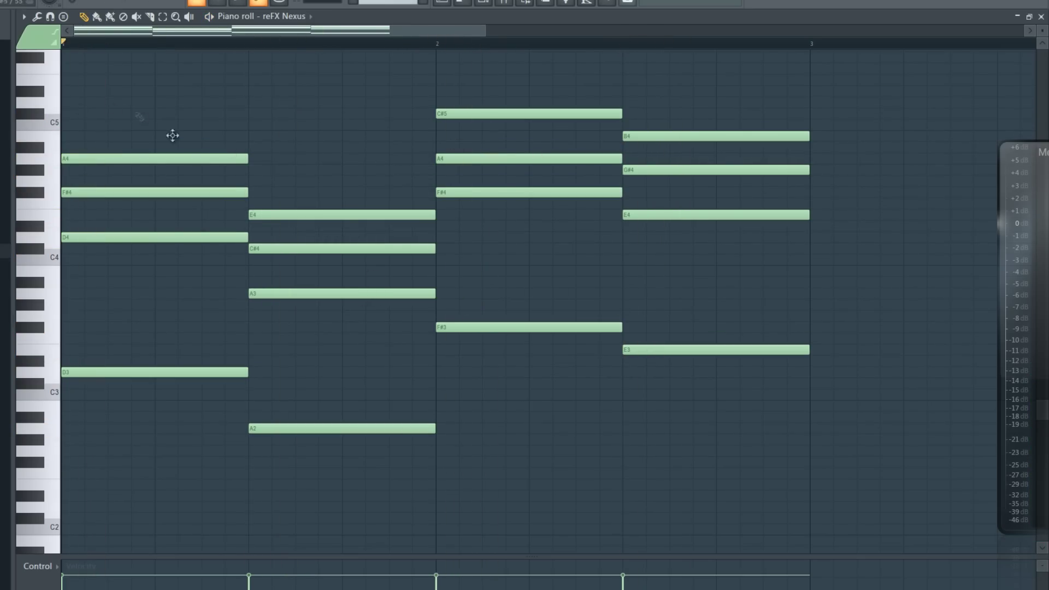
Select the second chord's A3 and move it up an octave to A4
{"action": "left_click", "coordinate": [248, 43]}
{"action": "key", "text": "space"}
{"action": "key", "text": "space"}
{"action": "key", "text": "space"}
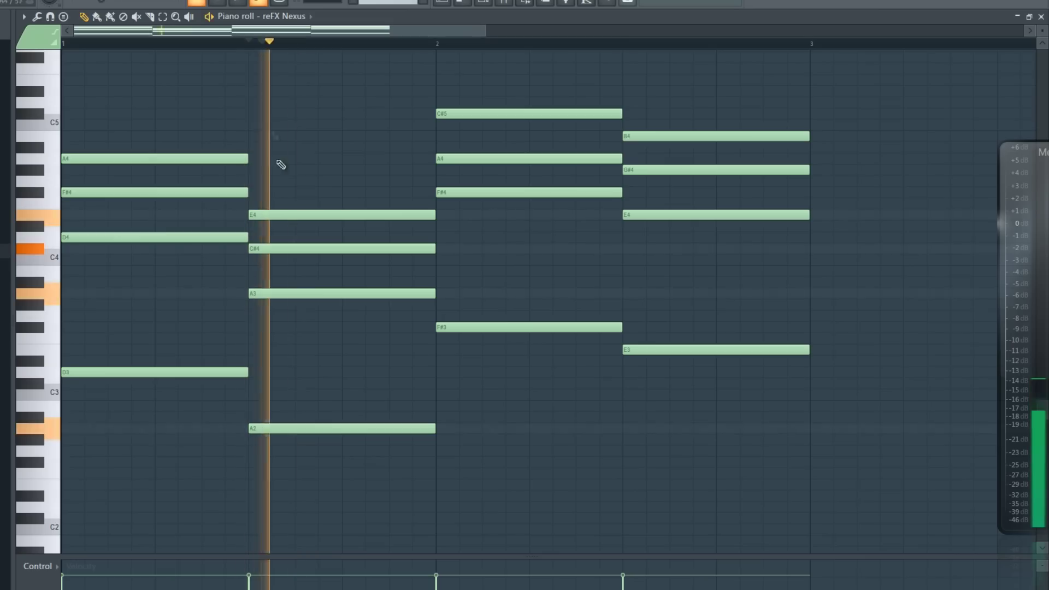
{"action": "key", "text": "space"}
{"action": "left_click_drag", "start_coordinate": [398, 267], "coordinate": [292, 330]}
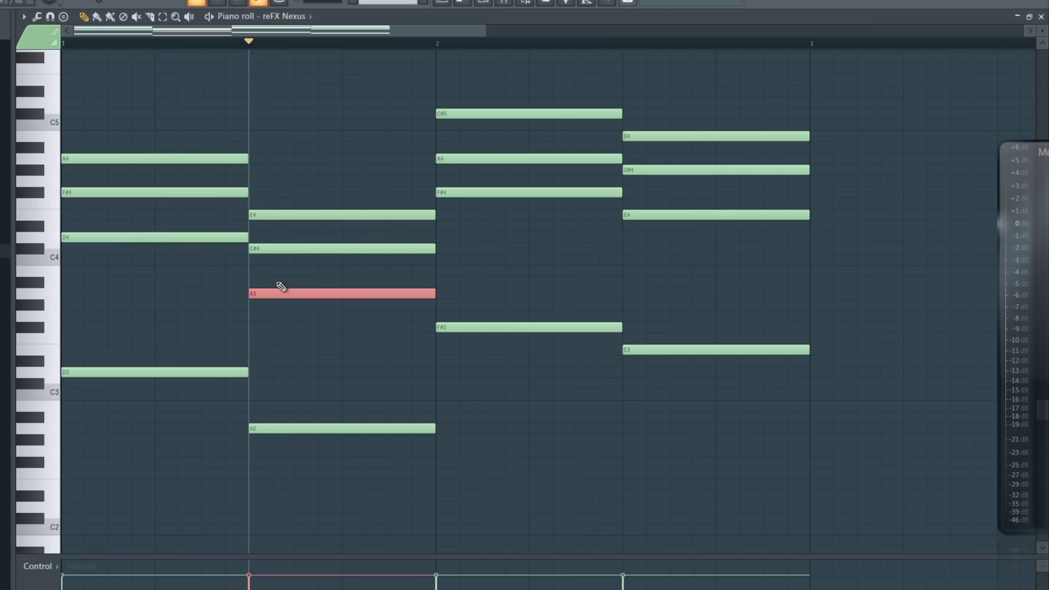
{"action": "key", "text": "ctrl+Up"}
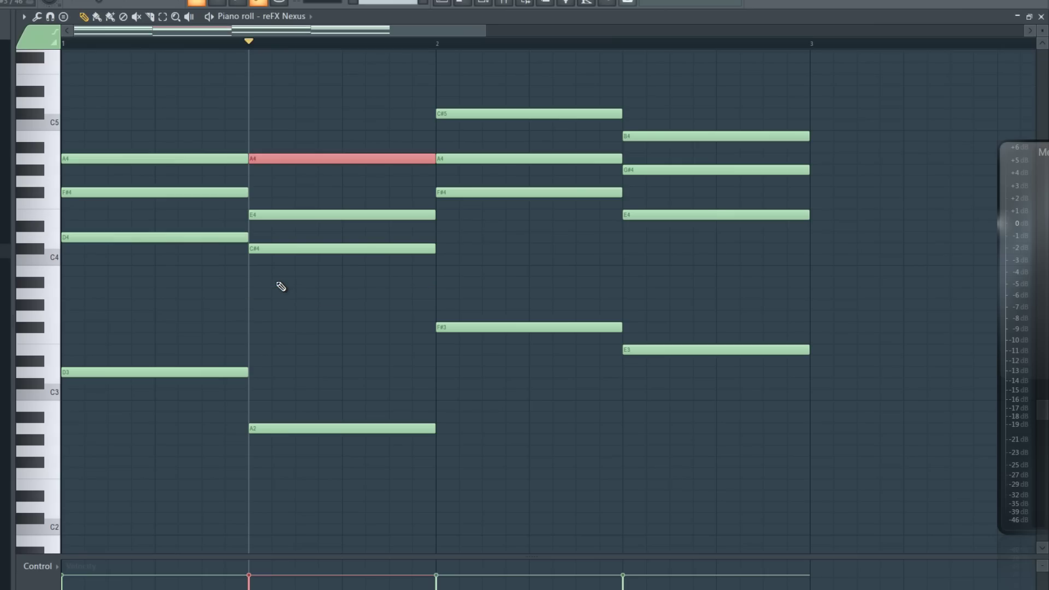
Play the chords back from bar 1, then select the opening D chord notes
{"action": "key", "text": "space"}
{"action": "key", "text": "space"}
{"action": "left_click", "coordinate": [130, 44]}
{"action": "left_click_drag", "start_coordinate": [129, 48], "coordinate": [44, 48]}
{"action": "key", "text": "space"}
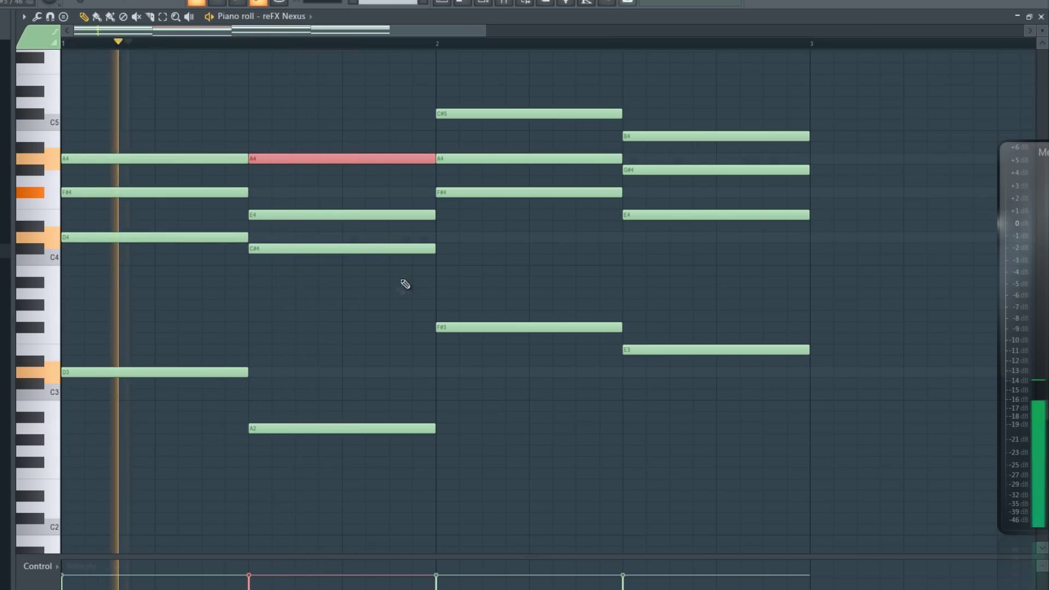
{"action": "left_click", "coordinate": [404, 283], "text": "ctrl"}
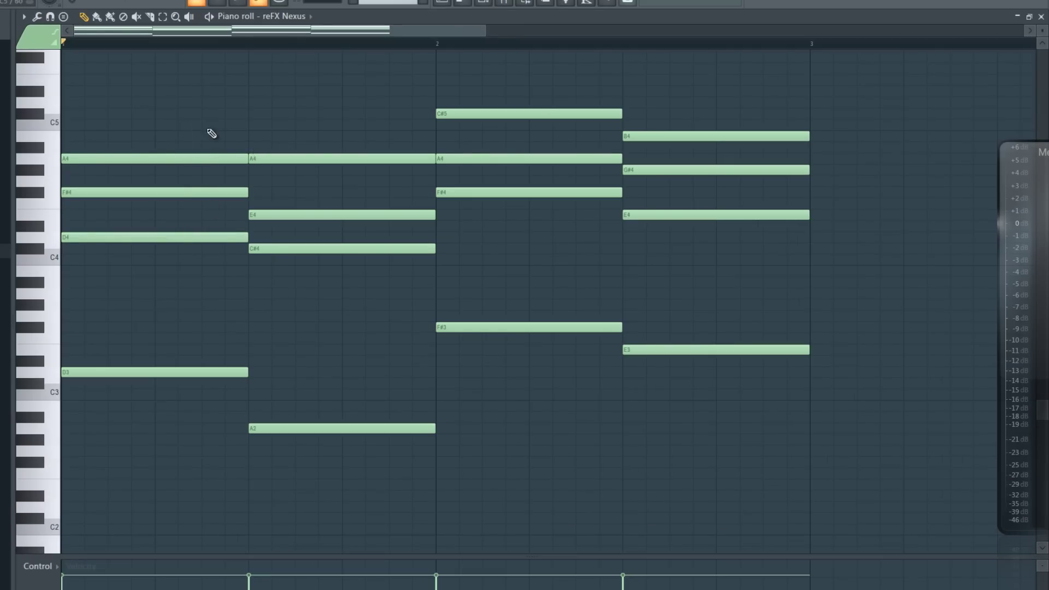
{"action": "left_click_drag", "start_coordinate": [211, 134], "coordinate": [188, 428]}
Duplicate the D and A chords into repeated copies on the following beats
{"action": "key", "text": "space"}
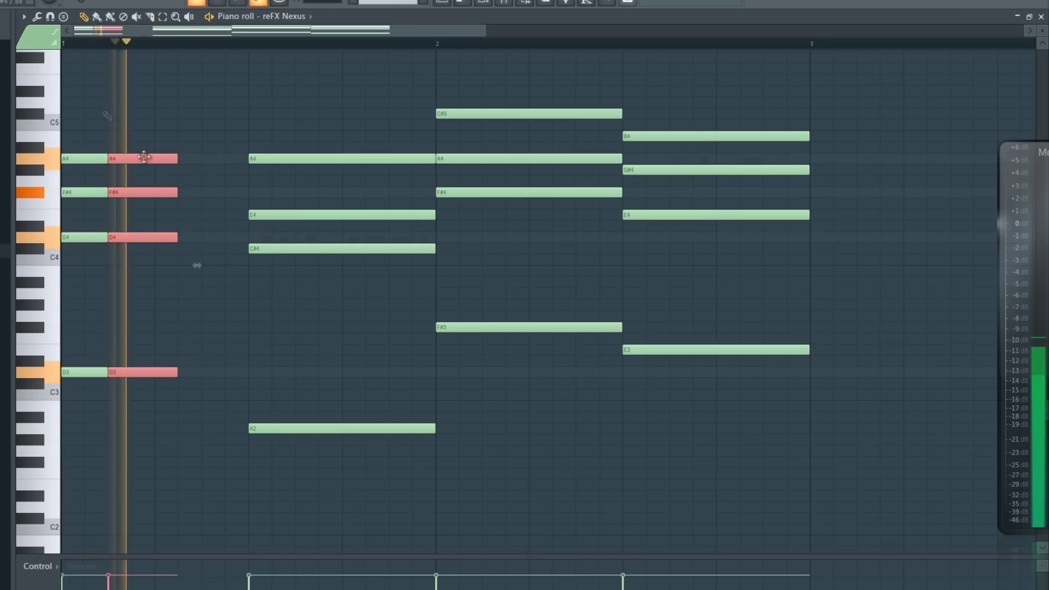
{"action": "key", "text": "space"}
{"action": "key", "text": "space"}
{"action": "left_click_drag", "start_coordinate": [154, 372], "coordinate": [218, 370]}
{"action": "left_click_drag", "start_coordinate": [399, 116], "coordinate": [392, 451]}
Shorten the A chord notes and place shortened copies later in the bar as stabs
{"action": "key", "text": "space"}
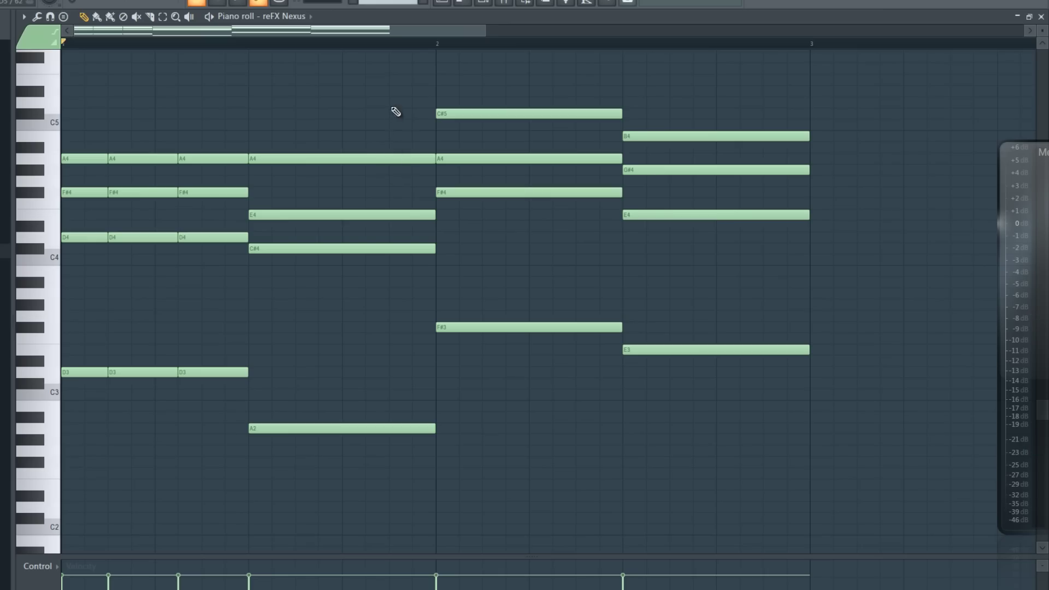
{"action": "left_click_drag", "start_coordinate": [408, 75], "coordinate": [305, 533]}
{"action": "left_click_drag", "start_coordinate": [435, 429], "coordinate": [376, 430]}
{"action": "key", "text": "space"}
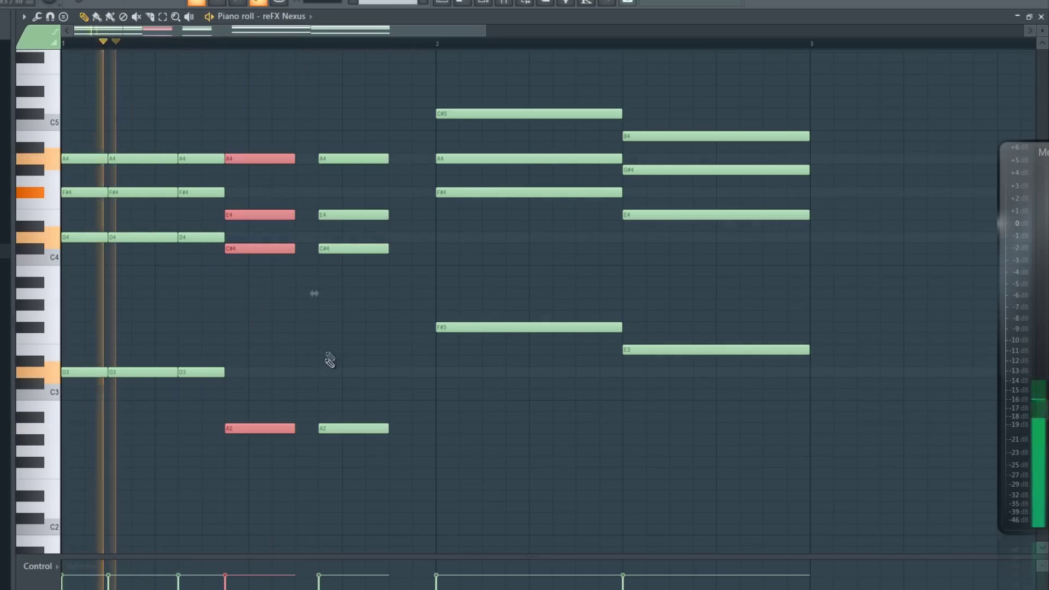
{"action": "left_click", "coordinate": [332, 355]}
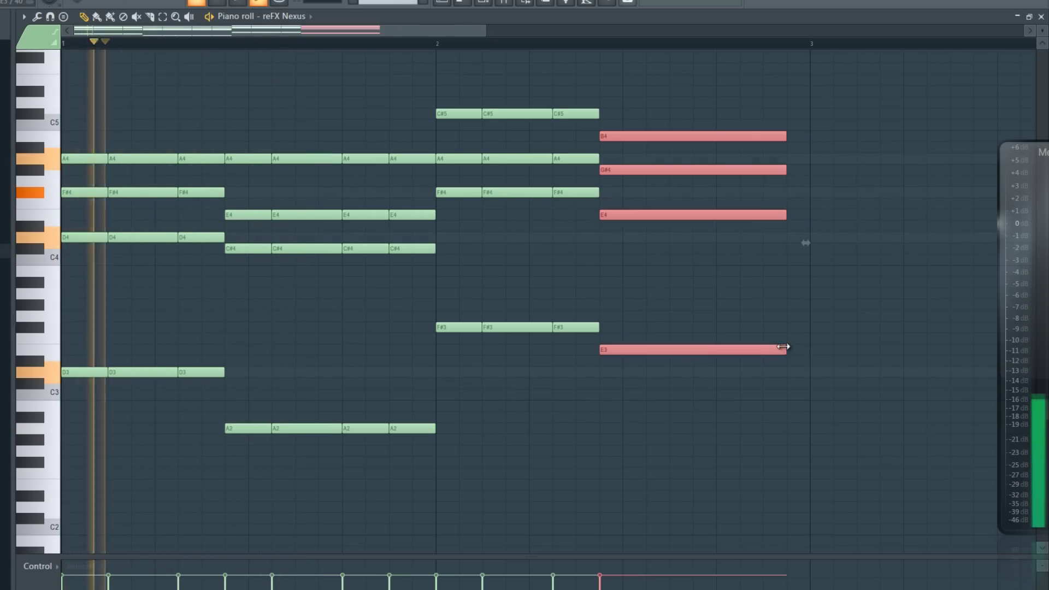
{"action": "left_click_drag", "start_coordinate": [785, 347], "coordinate": [696, 352]}
{"action": "left_click_drag", "start_coordinate": [695, 353], "coordinate": [786, 353]}
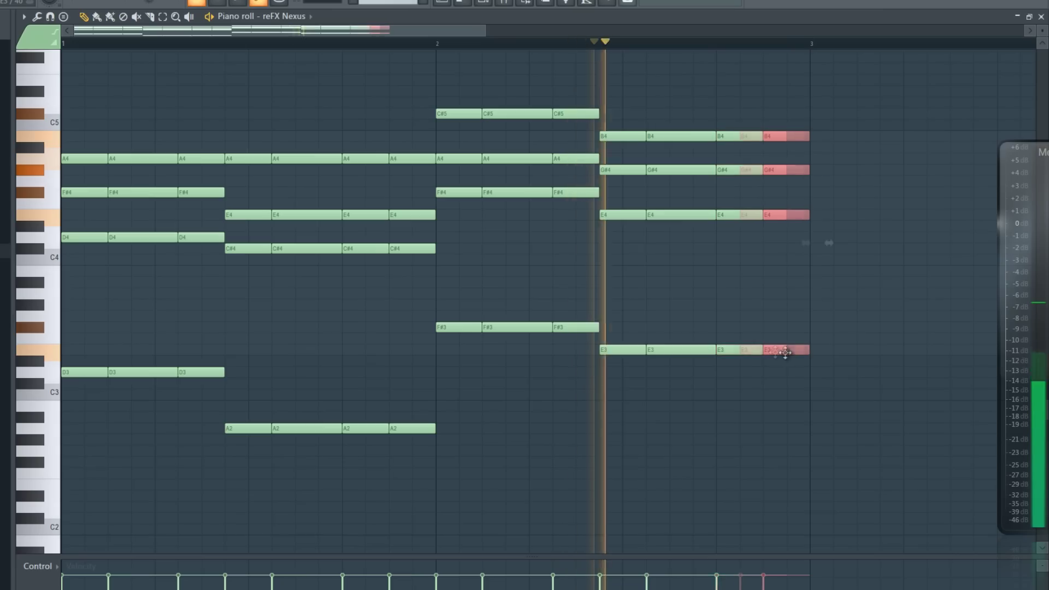
{"action": "left_click", "coordinate": [787, 382], "text": "ctrl"}
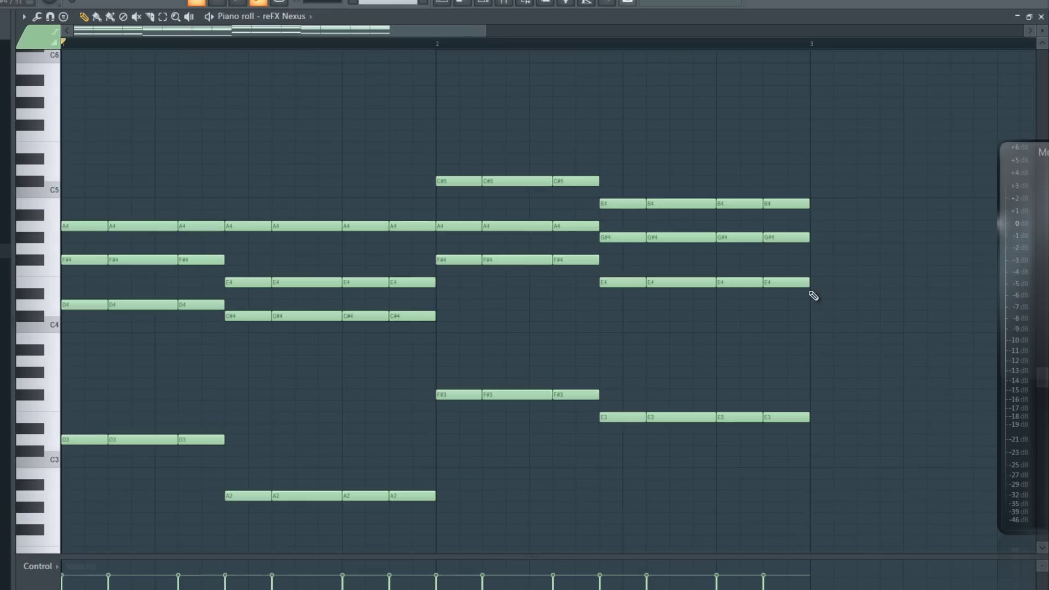
Clear the selection and place a short A5 note at the very start of bar 1
{"action": "scroll", "coordinate": [629, 184], "scroll_direction": "up", "scroll_amount": 2}
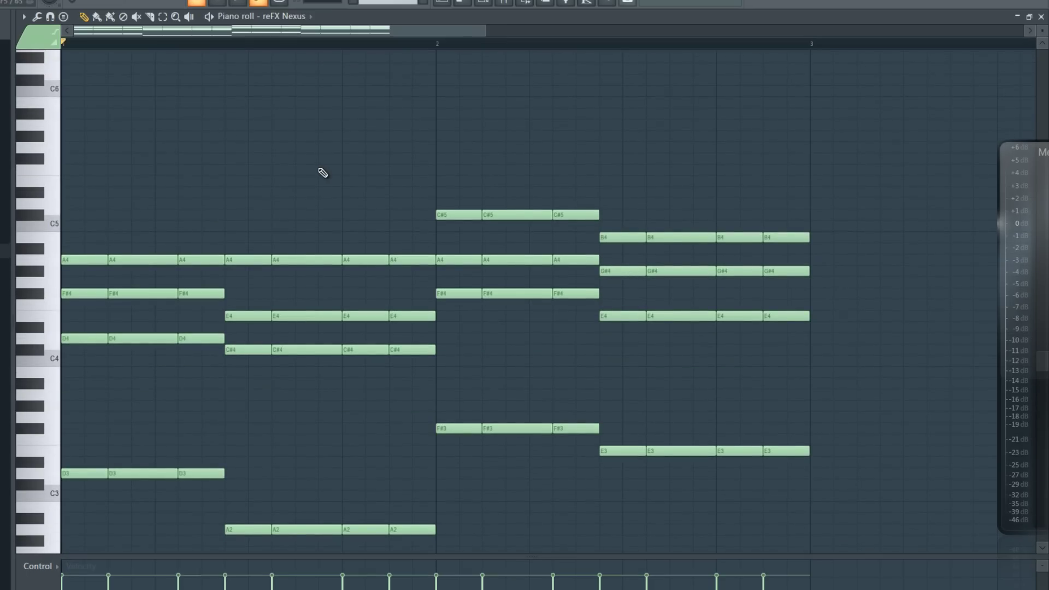
{"action": "scroll", "coordinate": [323, 172], "scroll_direction": "down", "scroll_amount": 3}
{"action": "left_click_drag", "start_coordinate": [861, 278], "coordinate": [50, 475]}
{"action": "left_click_drag", "start_coordinate": [869, 77], "coordinate": [21, 299]}
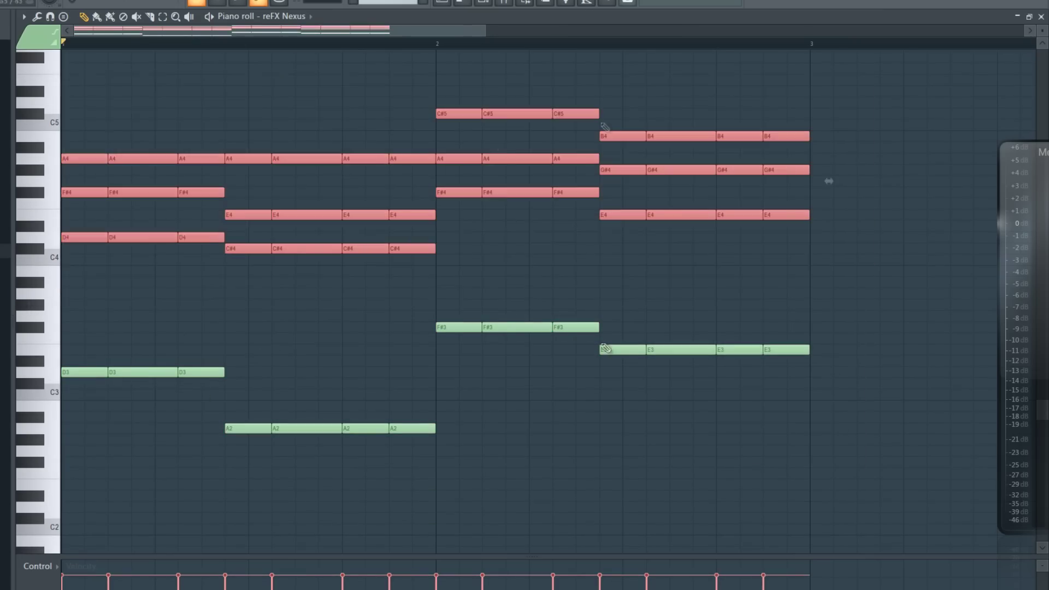
{"action": "scroll", "coordinate": [492, 153], "scroll_direction": "up", "scroll_amount": 4}
{"action": "key", "text": "ctrl+d"}
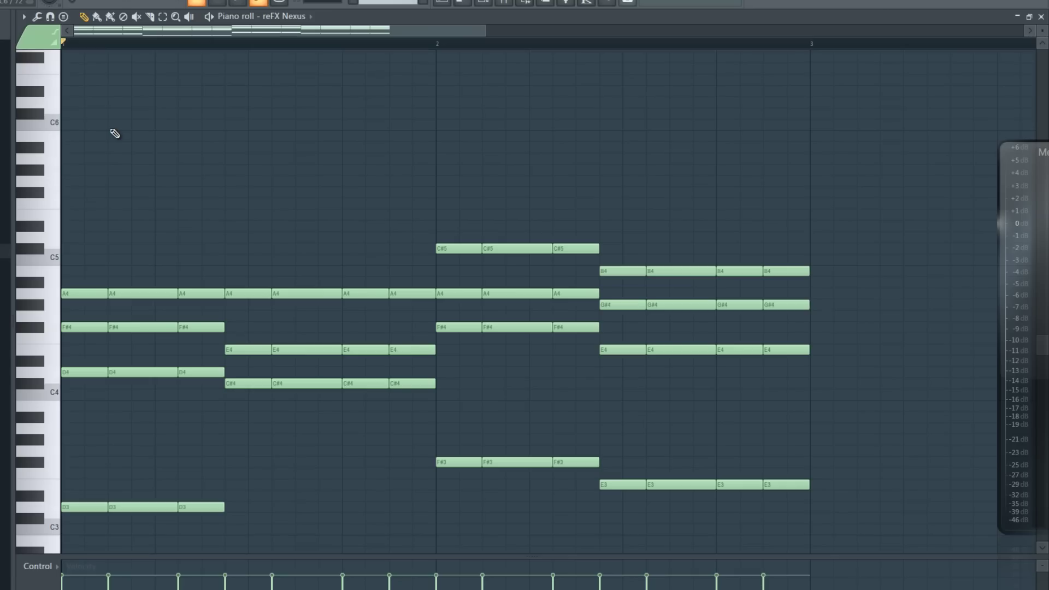
{"action": "scroll", "coordinate": [114, 133], "scroll_direction": "up", "scroll_amount": 3}
{"action": "left_click_drag", "start_coordinate": [104, 133], "coordinate": [61, 225]}
Add short F#5 and E5 melody notes leading up to bar 2, removing a misplaced note
{"action": "key", "text": "space"}
{"action": "key", "text": "space"}
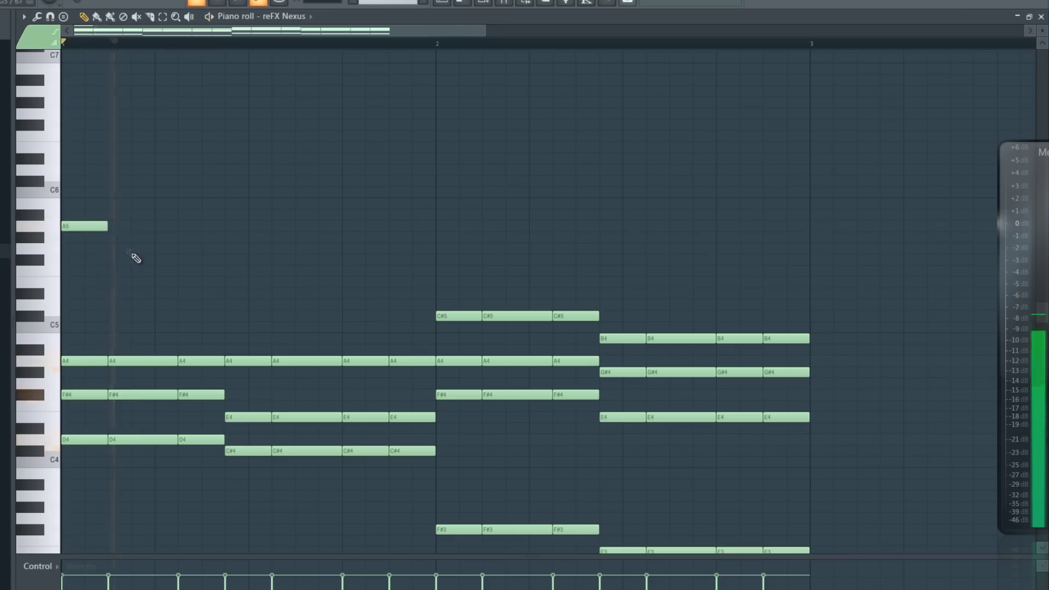
{"action": "left_click", "coordinate": [134, 259]}
{"action": "left_click", "coordinate": [203, 281]}
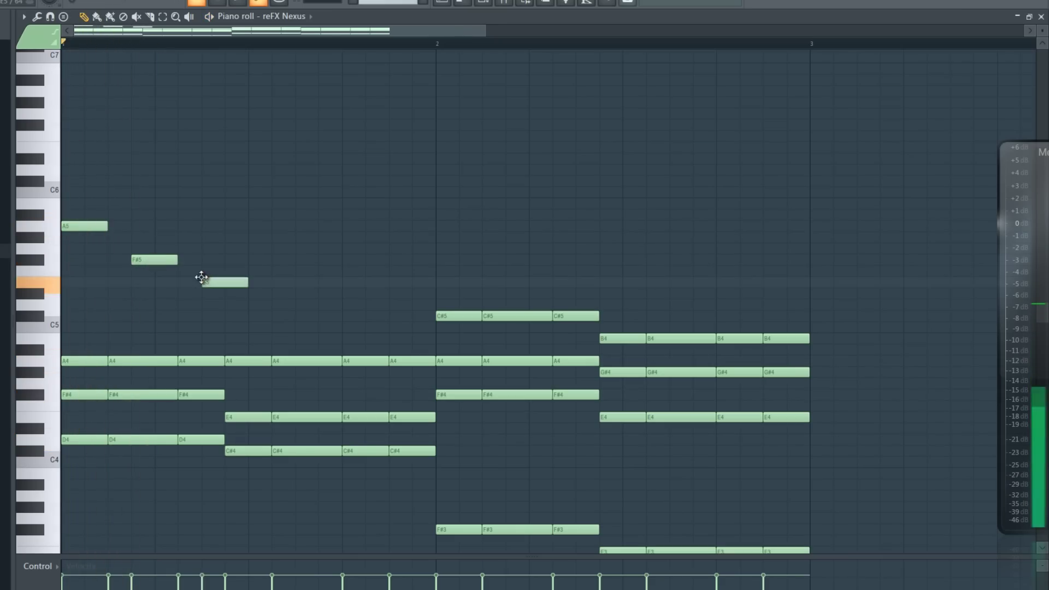
{"action": "key", "text": "space"}
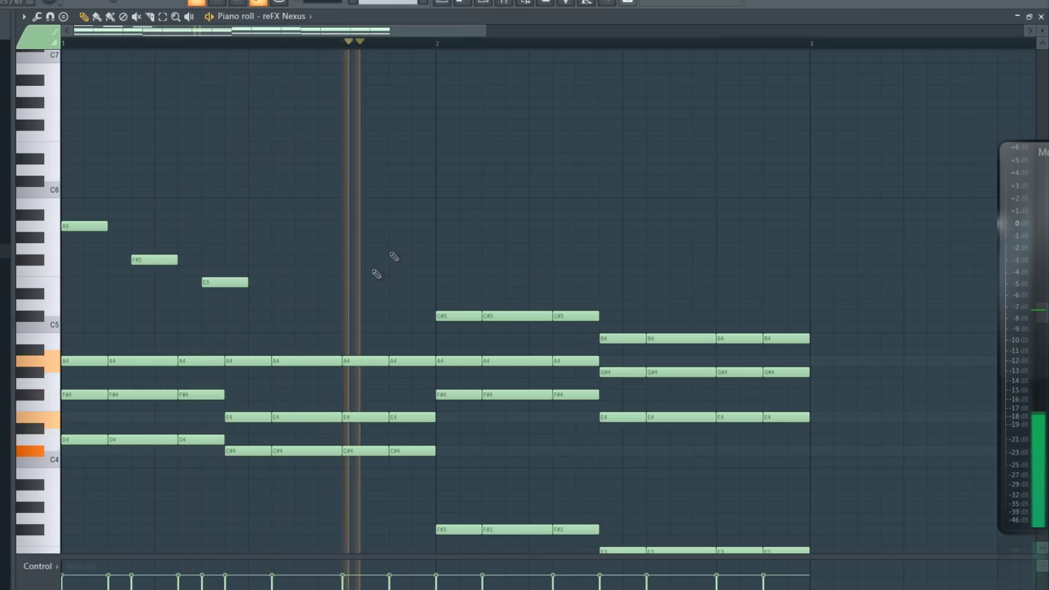
{"action": "key", "text": "space"}
{"action": "left_click_drag", "start_coordinate": [391, 219], "coordinate": [365, 282]}
{"action": "right_click", "coordinate": [359, 282]}
{"action": "left_click", "coordinate": [393, 284]}
{"action": "left_click", "coordinate": [417, 248]}
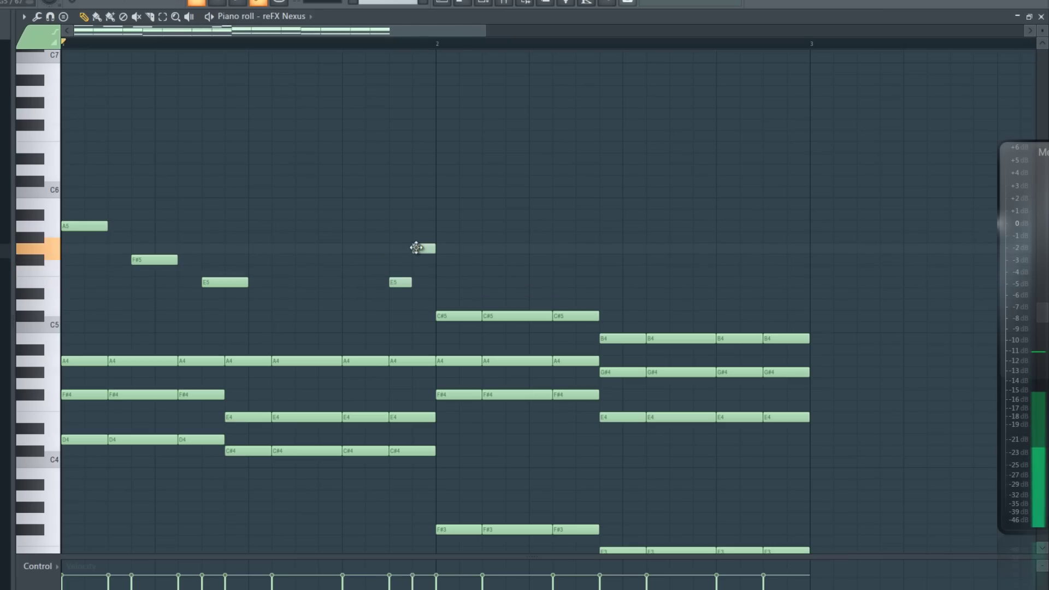
{"action": "left_click_drag", "start_coordinate": [417, 248], "coordinate": [417, 260]}
Add two C#6 notes at bar 2 with adjusted lengths, followed by another melody note
{"action": "left_click", "coordinate": [448, 181]}
{"action": "key", "text": "space"}
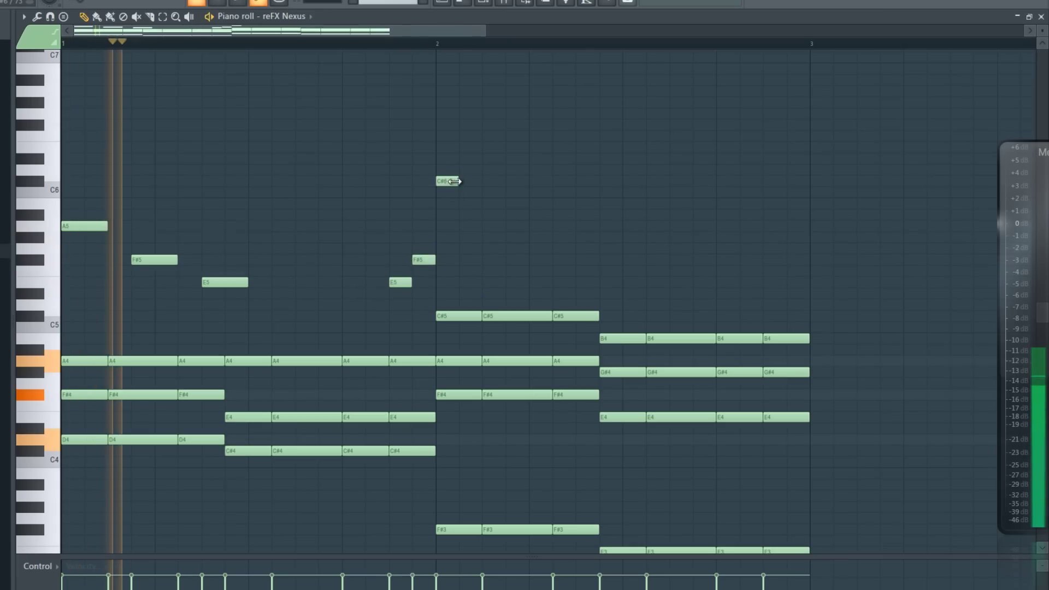
{"action": "left_click_drag", "start_coordinate": [454, 181], "coordinate": [477, 181]}
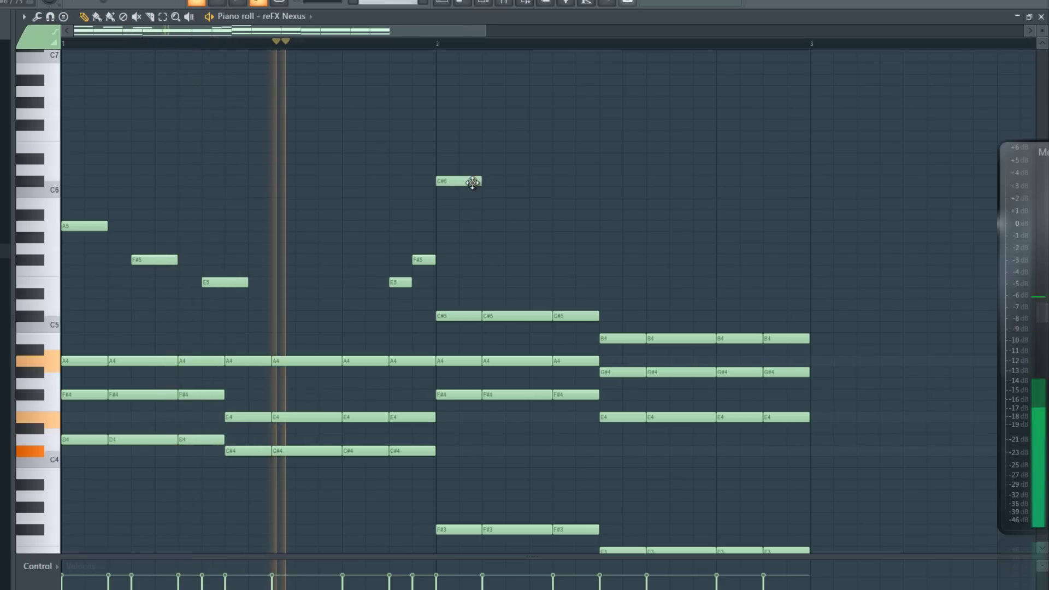
{"action": "left_click", "coordinate": [510, 181]}
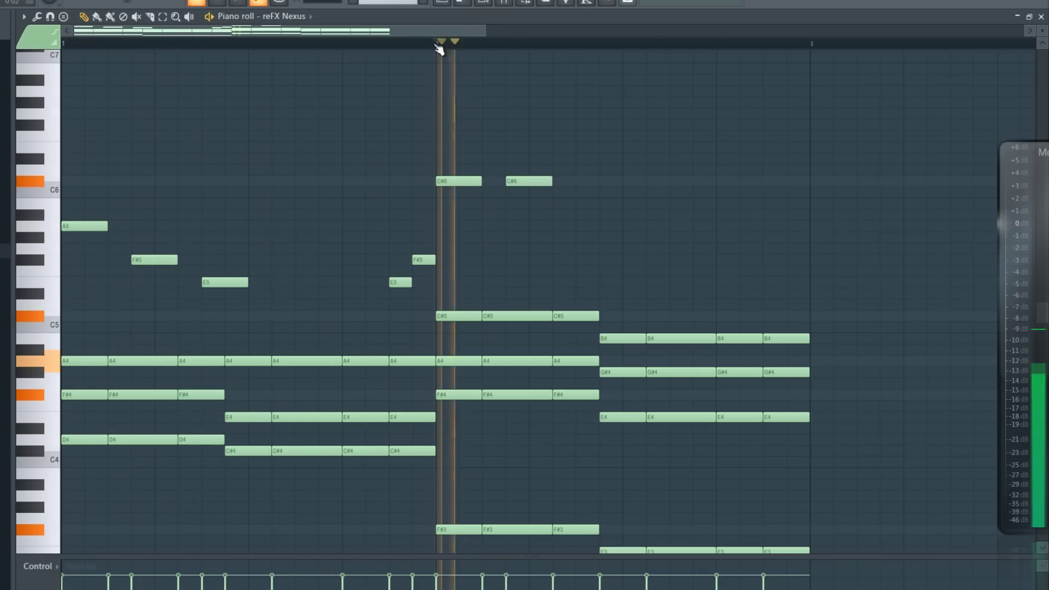
{"action": "left_click_drag", "start_coordinate": [550, 181], "coordinate": [528, 181]}
{"action": "left_click", "coordinate": [538, 215]}
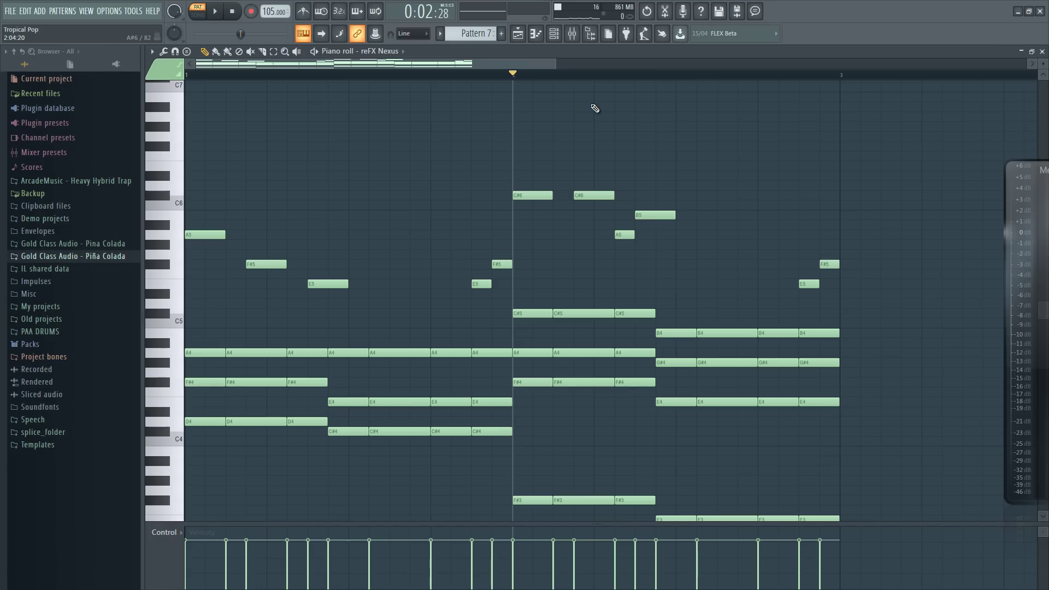
Play the chords and melody together
{"action": "scroll", "coordinate": [416, 137], "scroll_direction": "up", "scroll_amount": 3}
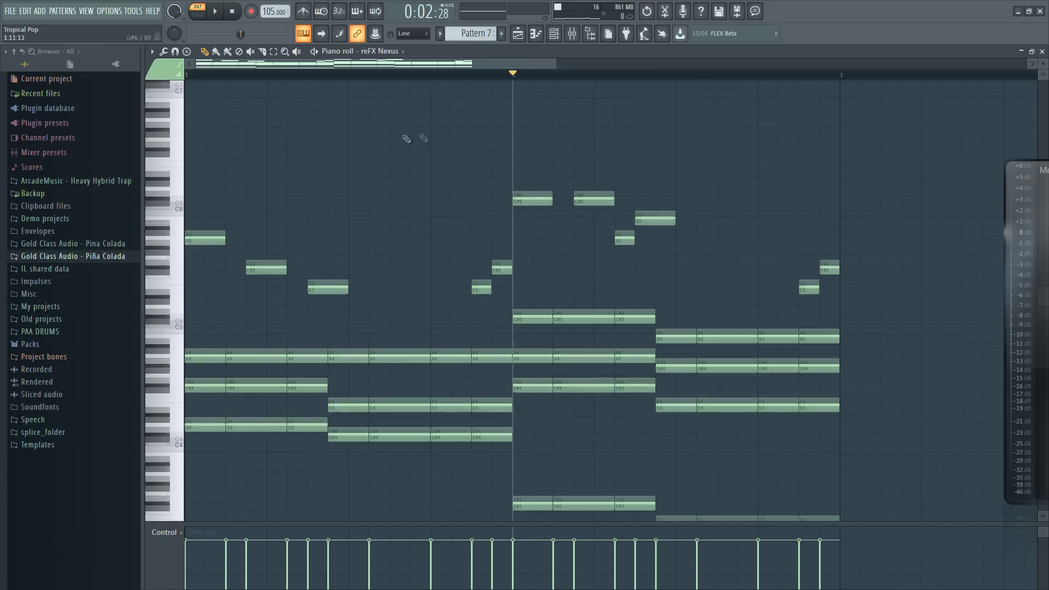
{"action": "scroll", "coordinate": [275, 164], "scroll_direction": "down", "scroll_amount": 3}
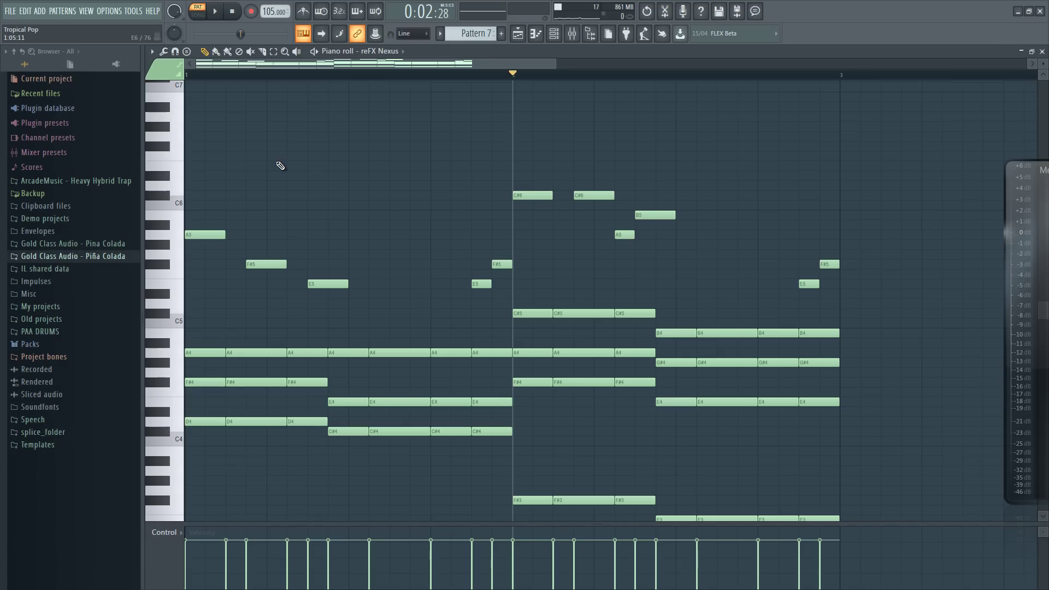
{"action": "scroll", "coordinate": [281, 166], "scroll_direction": "down", "scroll_amount": 2}
{"action": "left_click_drag", "start_coordinate": [235, 75], "coordinate": [129, 84]}
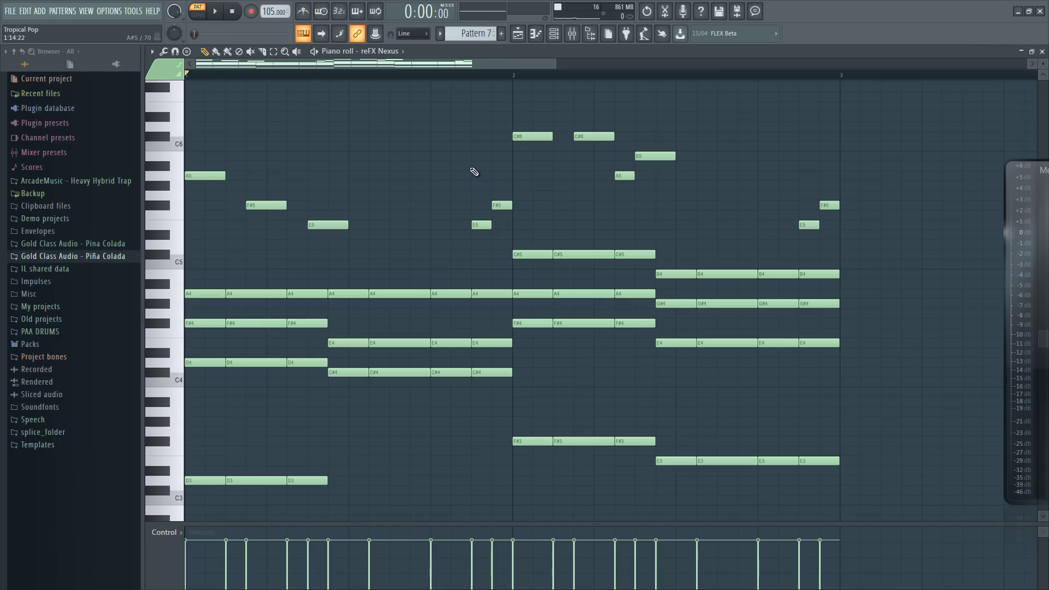
{"action": "scroll", "coordinate": [474, 171], "scroll_direction": "down", "scroll_amount": 1}
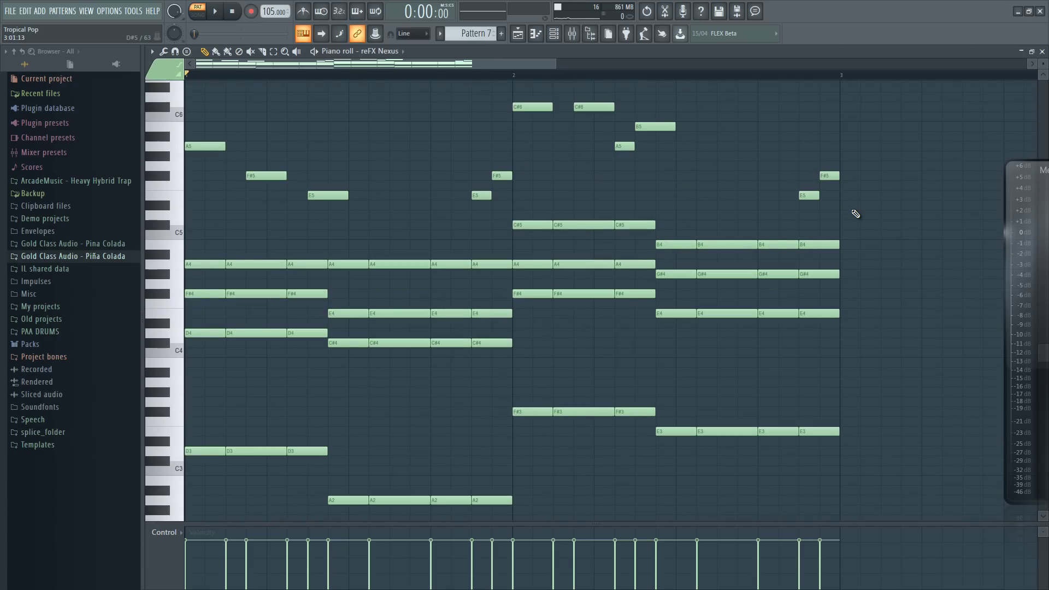
{"action": "key", "text": "space"}
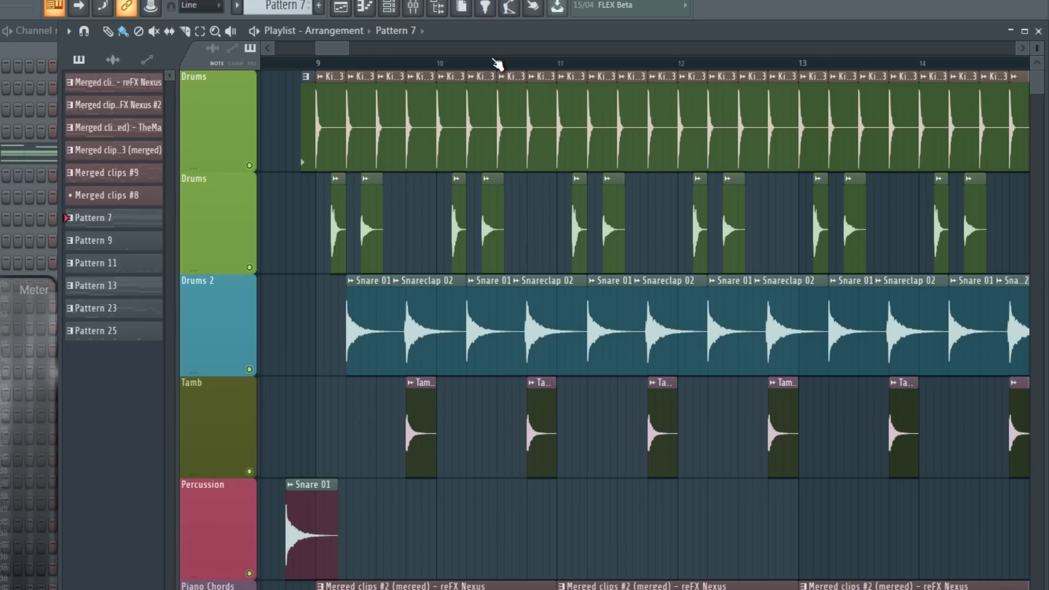
Play the soloed Drums track from bar 9, then bring the instrument channel list forward
{"action": "scroll", "coordinate": [496, 65], "scroll_direction": "up", "scroll_amount": 2}
{"action": "scroll", "coordinate": [496, 65], "scroll_direction": "down", "scroll_amount": 4}
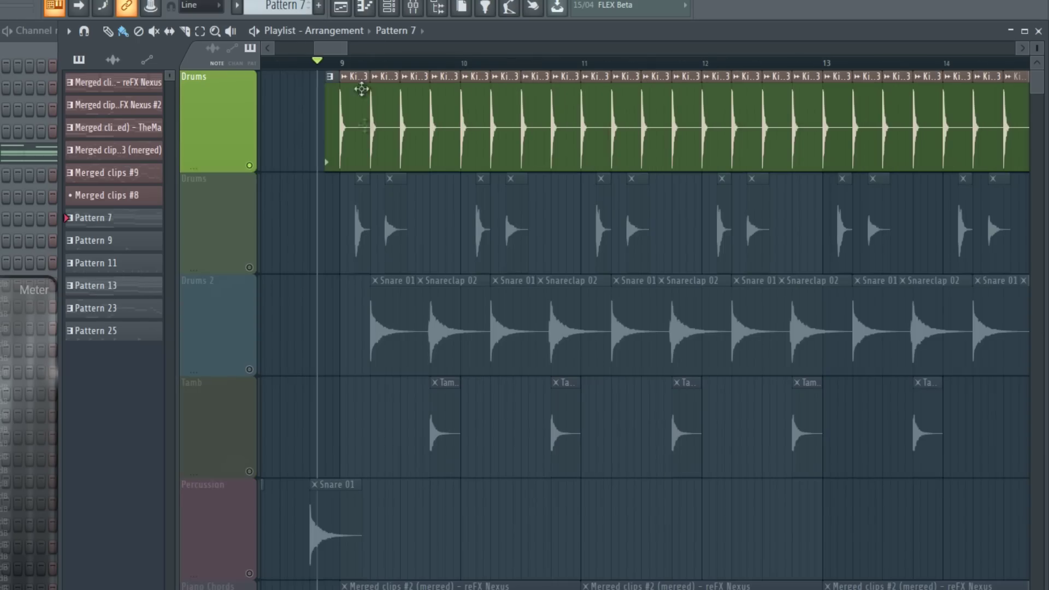
{"action": "left_click", "coordinate": [340, 64]}
{"action": "key", "text": "space"}
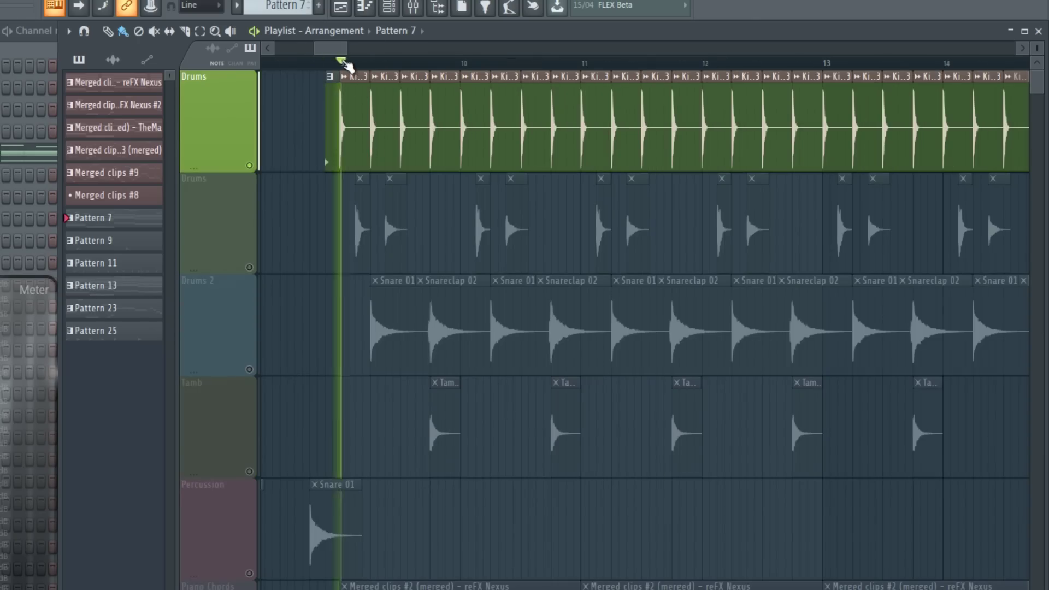
{"action": "key", "text": "space"}
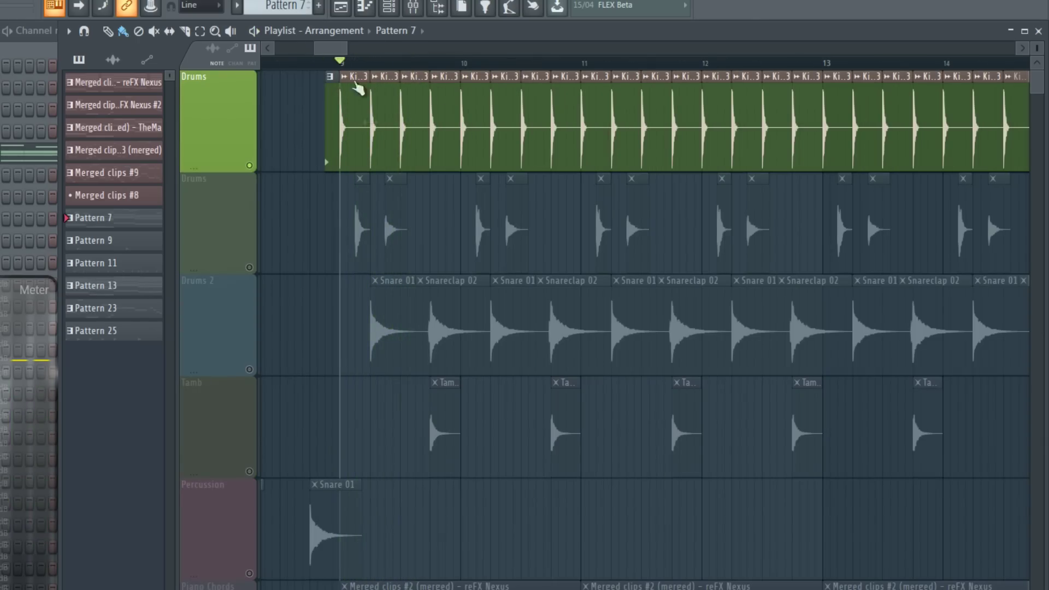
{"action": "double_click", "coordinate": [385, 83]}
{"action": "left_click", "coordinate": [361, 143]}
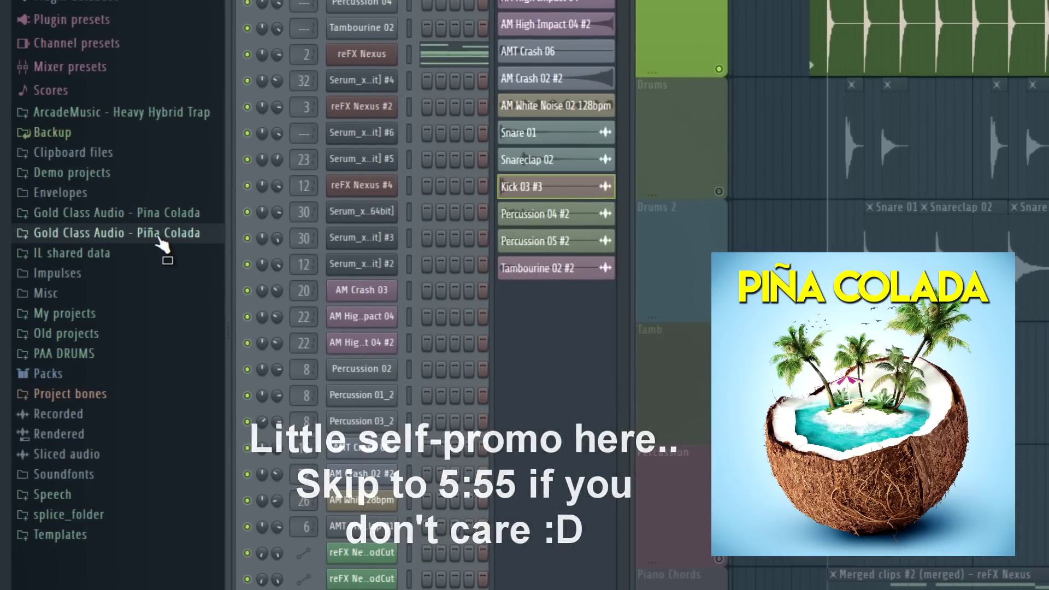
Expand Piña Colada > KIT 01_A#m_100bpm and drop the Acoustic Guitar sample around bar 73
{"action": "left_click", "coordinate": [158, 234]}
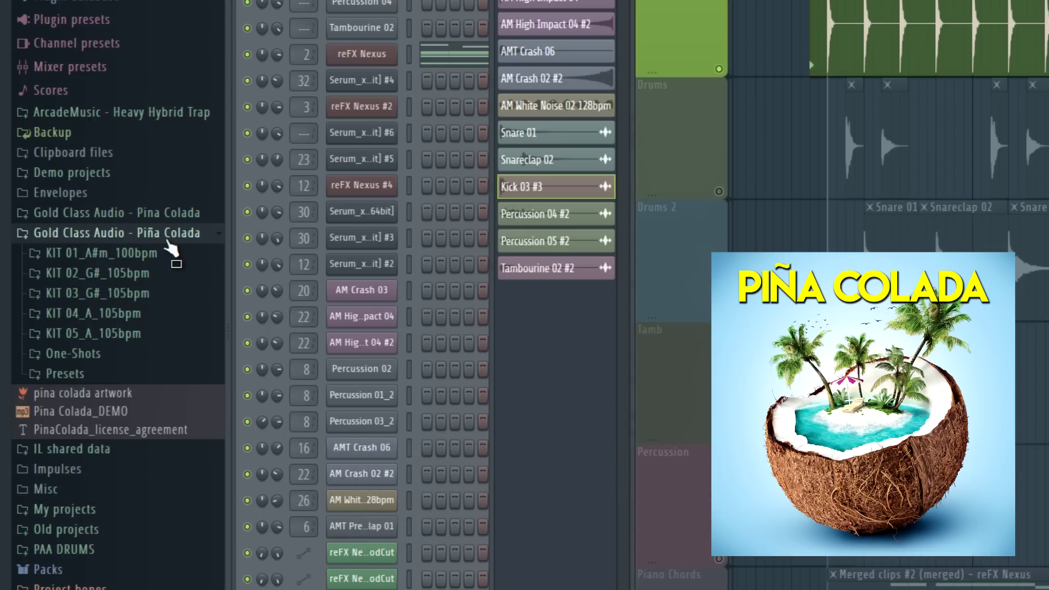
{"action": "left_click", "coordinate": [170, 253]}
{"action": "left_click", "coordinate": [162, 255]}
{"action": "left_click", "coordinate": [157, 255]}
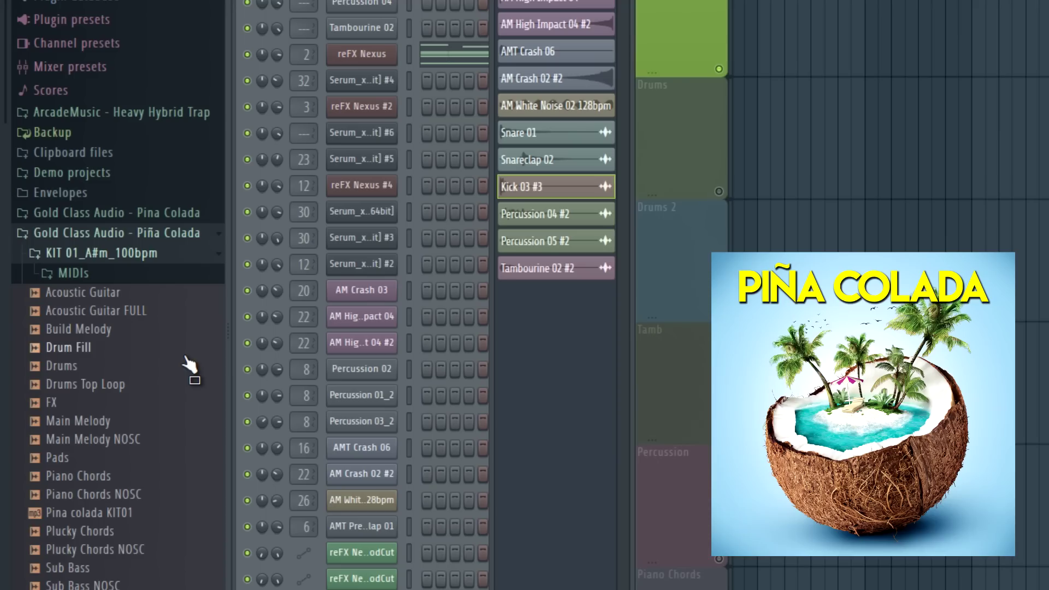
{"action": "left_click_drag", "start_coordinate": [188, 364], "coordinate": [685, 283]}
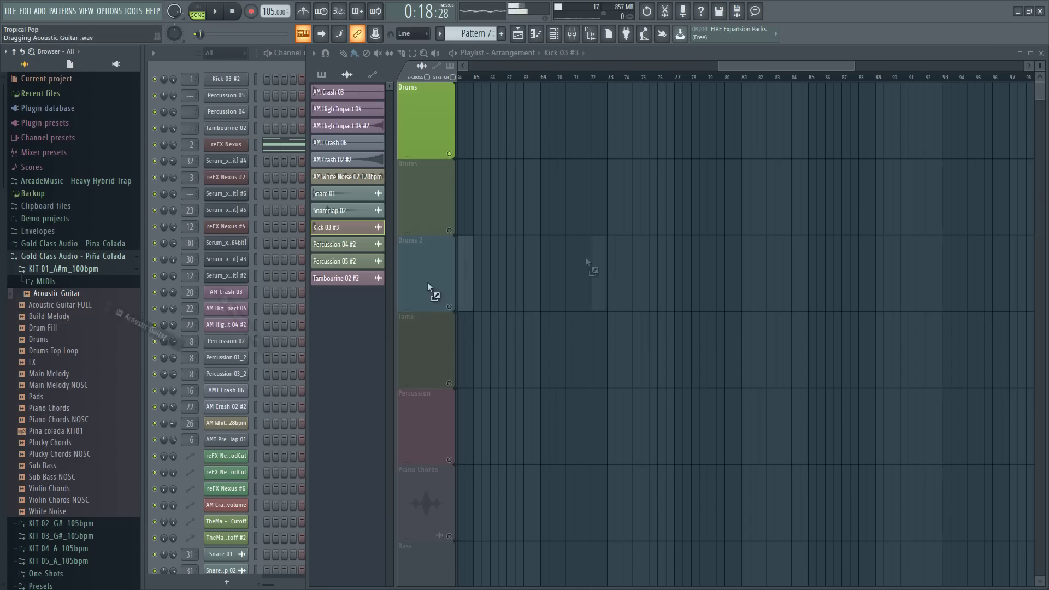
{"action": "left_click_drag", "start_coordinate": [429, 287], "coordinate": [611, 211]}
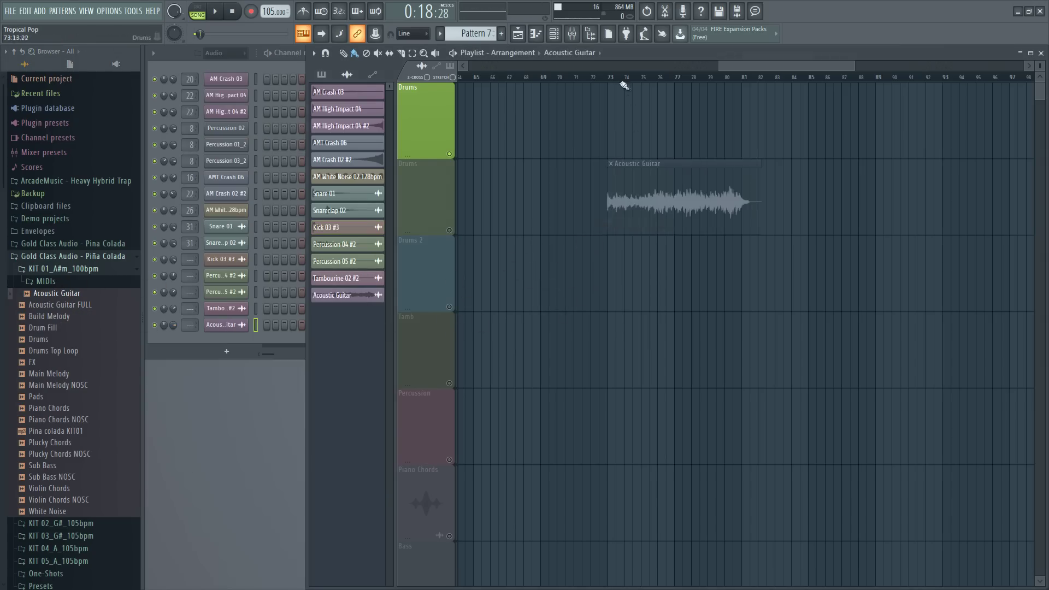
{"action": "left_click", "coordinate": [621, 80]}
{"action": "key", "text": "space"}
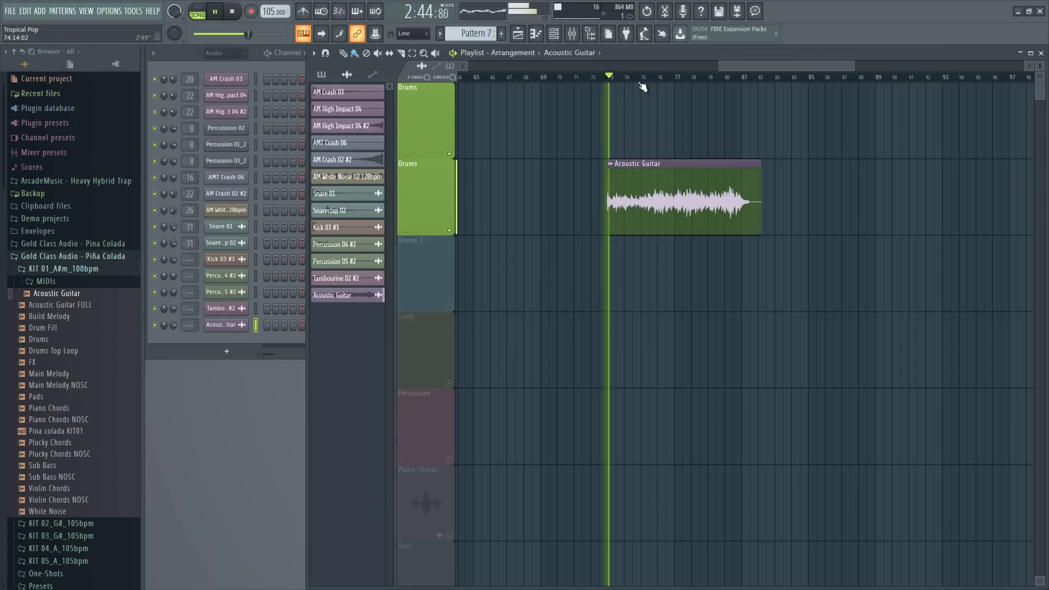
{"action": "left_click", "coordinate": [663, 77]}
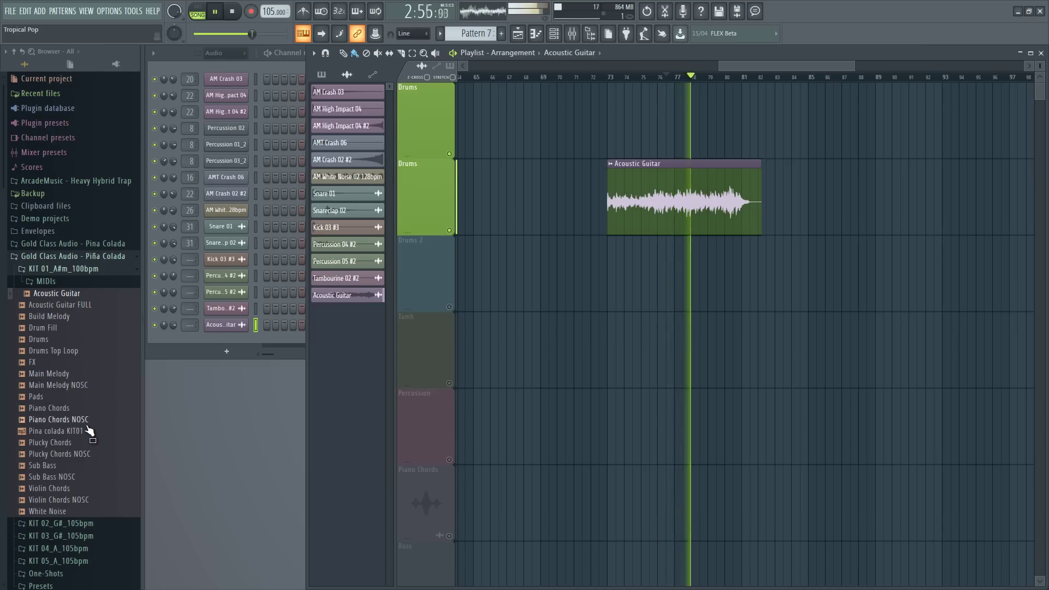
{"action": "key", "text": "space"}
{"action": "left_click_drag", "start_coordinate": [62, 344], "coordinate": [268, 325]}
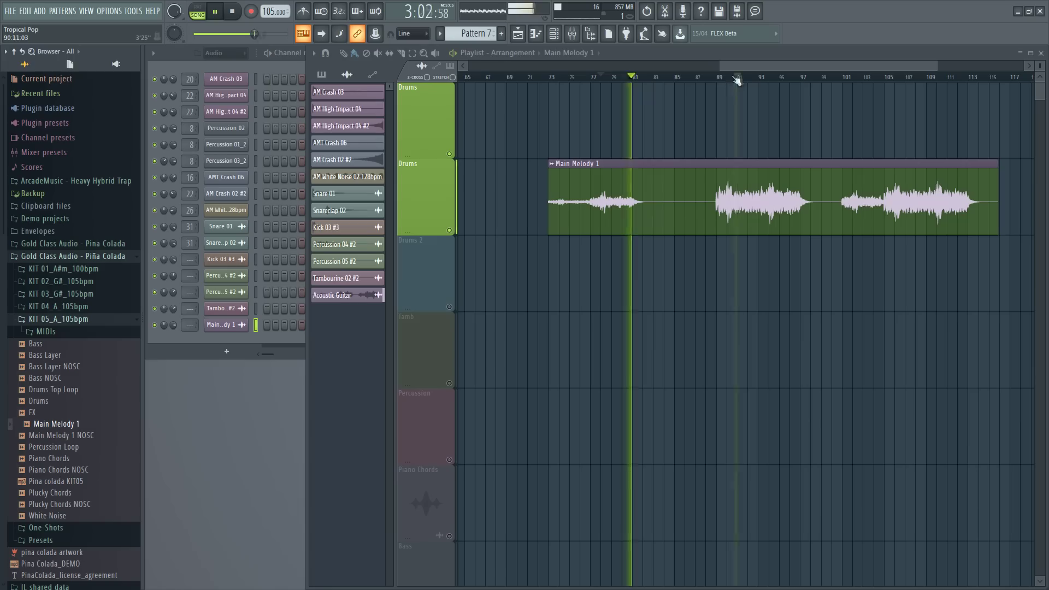
{"action": "left_click_drag", "start_coordinate": [627, 78], "coordinate": [726, 84]}
{"action": "scroll", "coordinate": [726, 84], "scroll_direction": "up", "scroll_amount": 4}
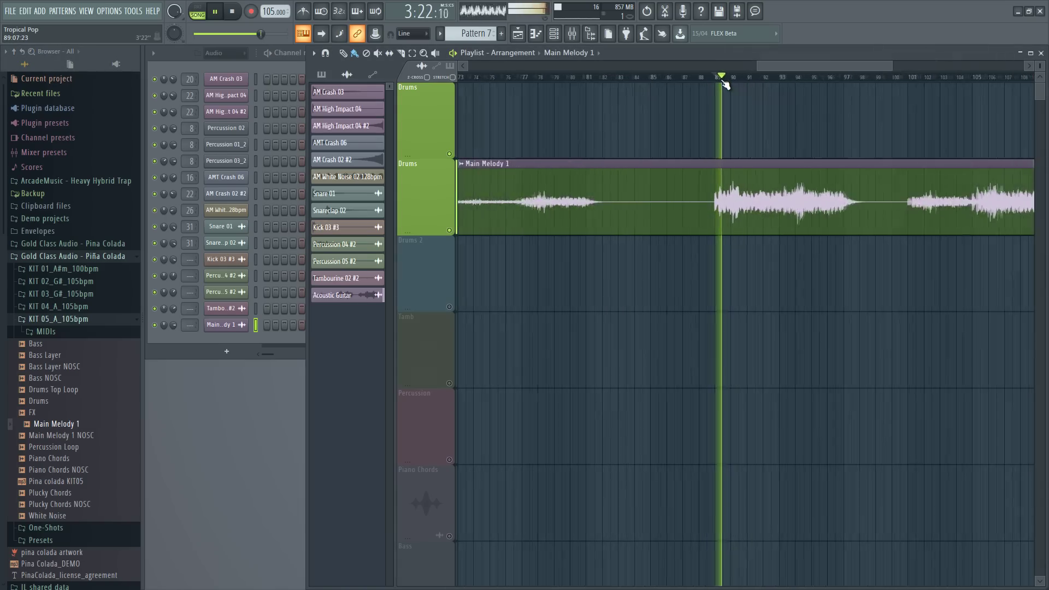
{"action": "scroll", "coordinate": [725, 82], "scroll_direction": "down", "scroll_amount": 1}
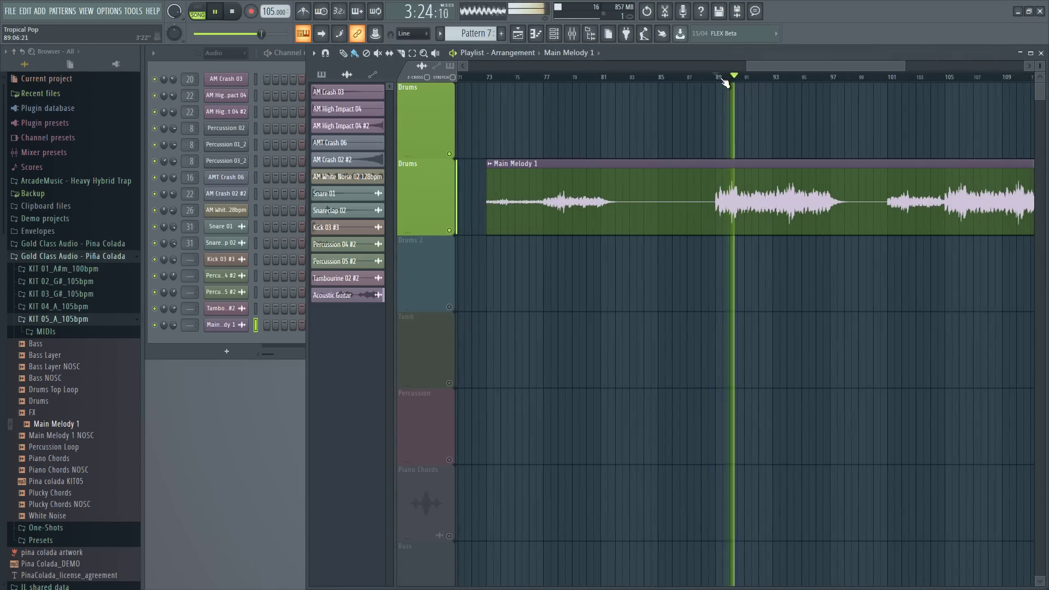
{"action": "key", "text": "space"}
{"action": "scroll", "coordinate": [716, 170], "scroll_direction": "down", "scroll_amount": 1}
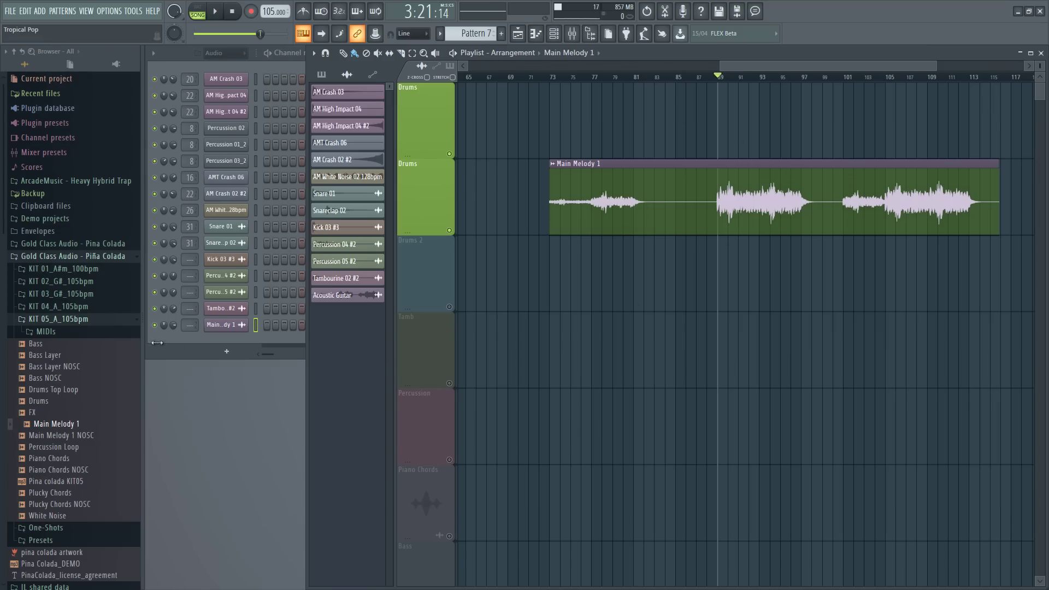
{"action": "left_click", "coordinate": [56, 332]}
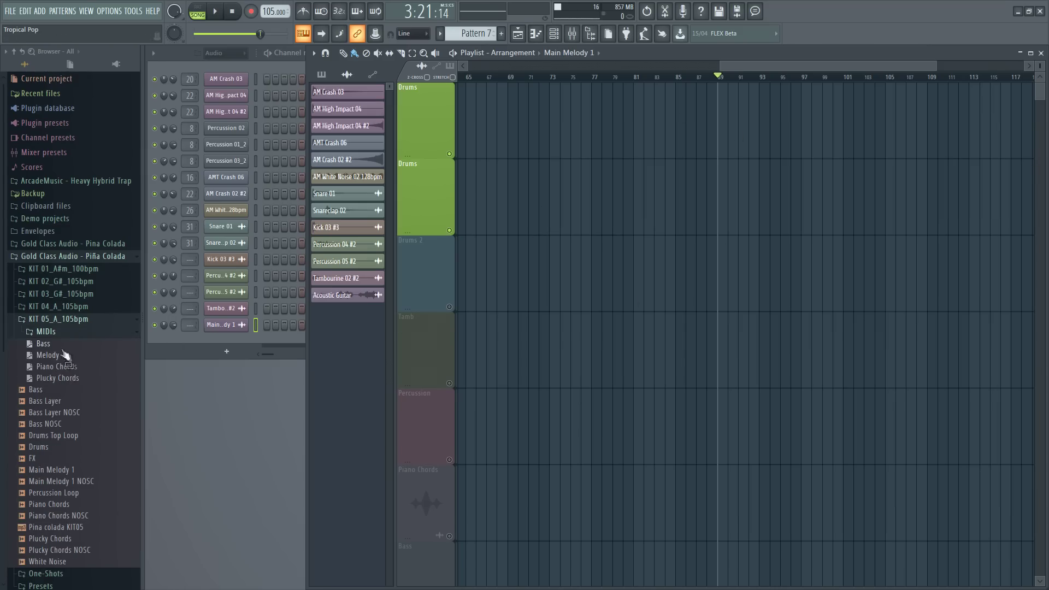
Browse the Piña Colada KIT 04, MIDIs, One-Shots and Presets folders, then collapse Presets
{"action": "left_click", "coordinate": [70, 319]}
{"action": "left_click", "coordinate": [70, 307]}
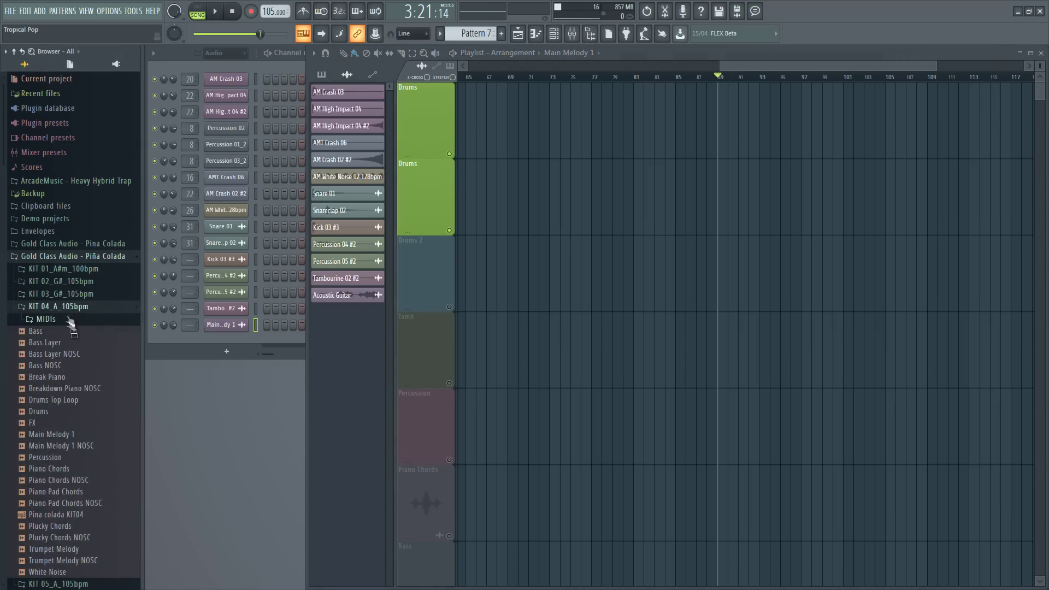
{"action": "left_click", "coordinate": [70, 320]}
{"action": "left_click", "coordinate": [64, 307]}
{"action": "left_click", "coordinate": [71, 331]}
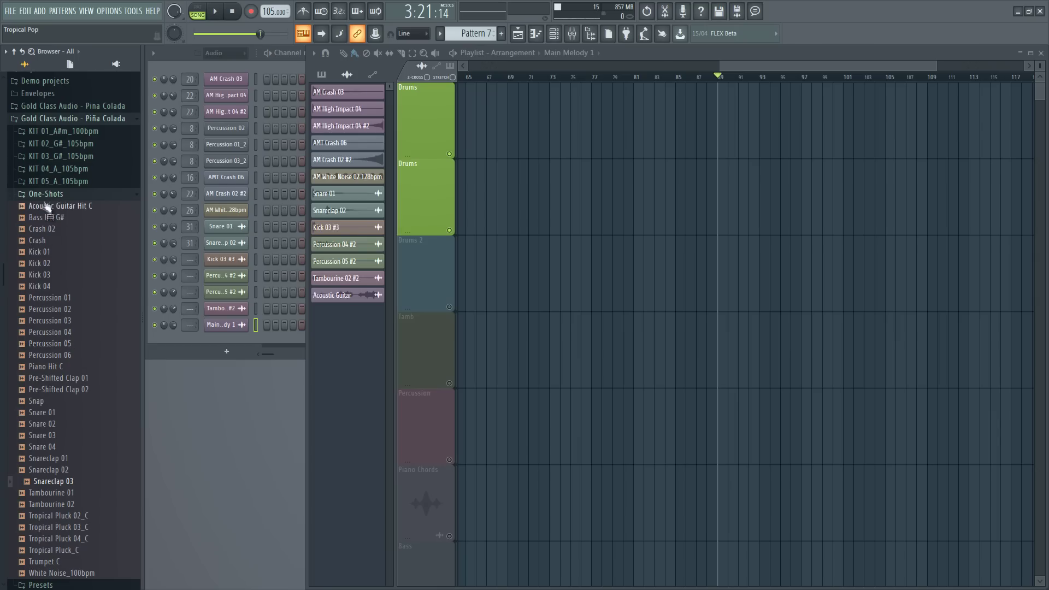
{"action": "left_click", "coordinate": [76, 586]}
{"action": "left_click", "coordinate": [65, 371]}
{"action": "left_click", "coordinate": [48, 369]}
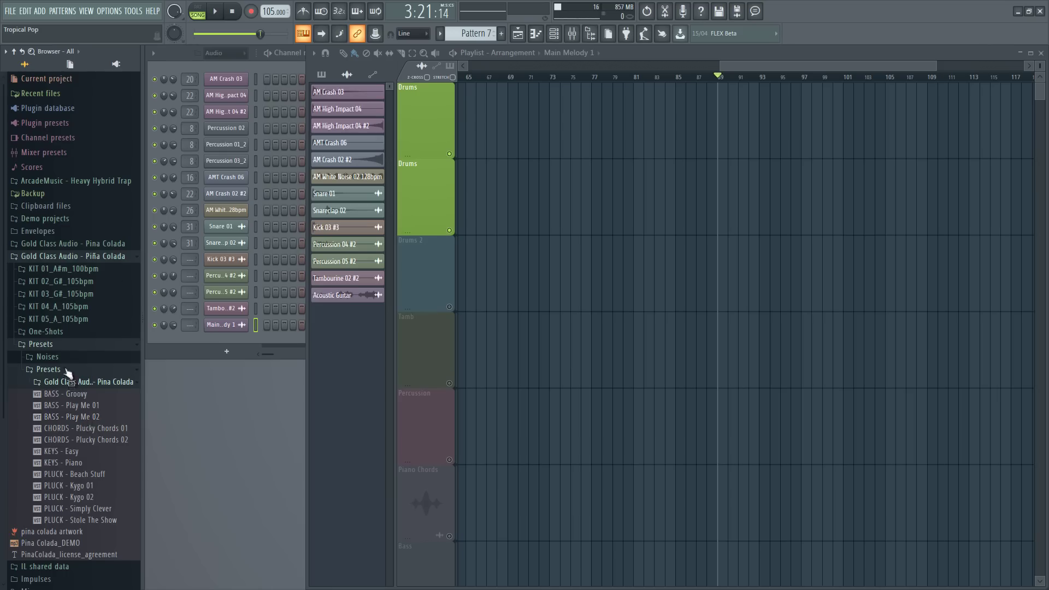
{"action": "left_click", "coordinate": [82, 344]}
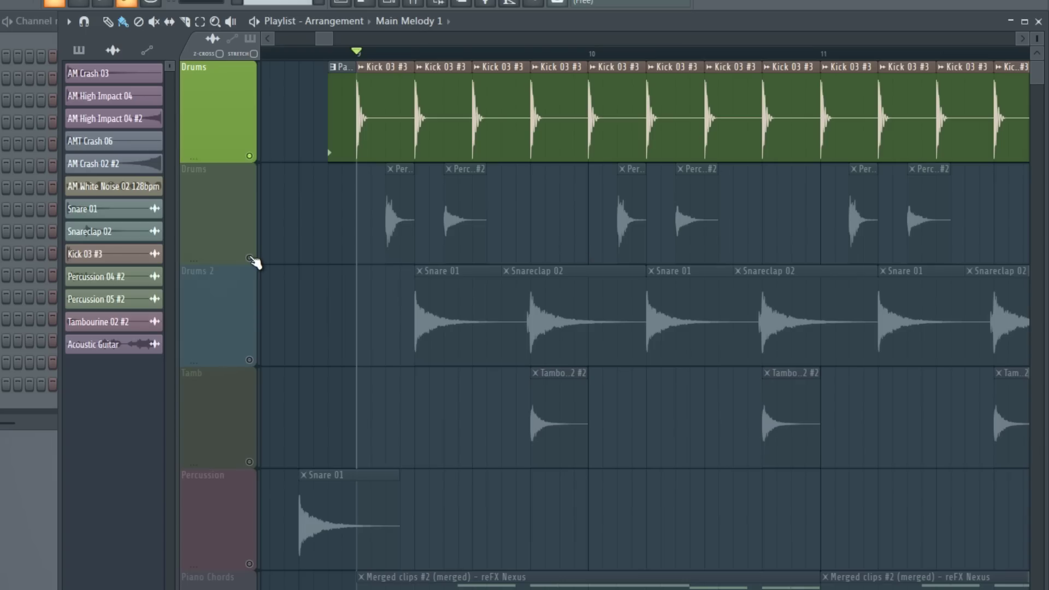
Unmute the second Drums track and inspect the Percussion 04 #2 and 05 #2 sample settings
{"action": "key", "text": "space"}
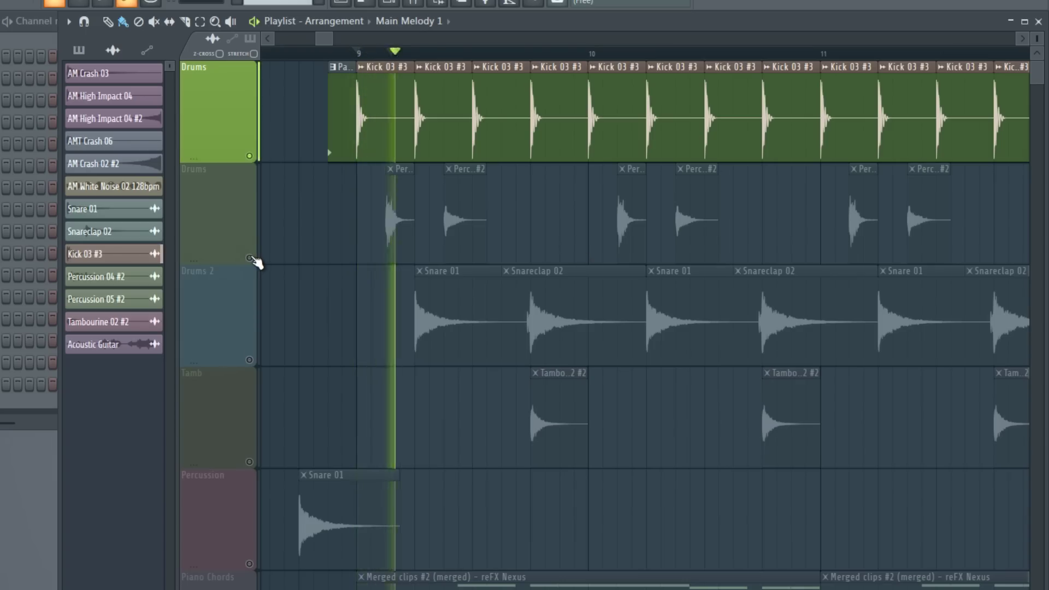
{"action": "key", "text": "space"}
{"action": "left_click", "coordinate": [250, 258]}
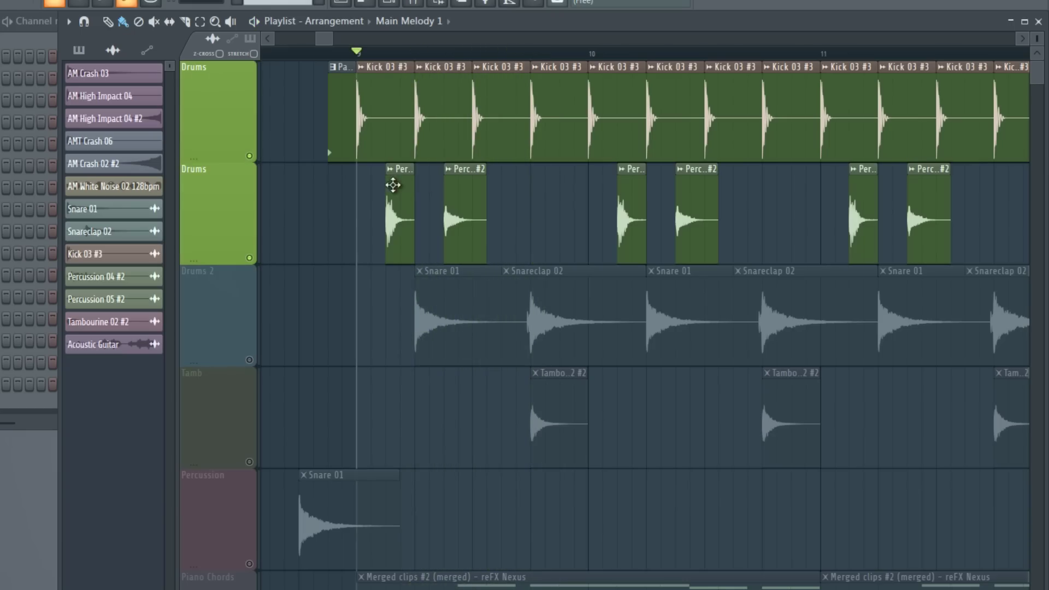
{"action": "left_click", "coordinate": [394, 185]}
{"action": "double_click", "coordinate": [399, 201]}
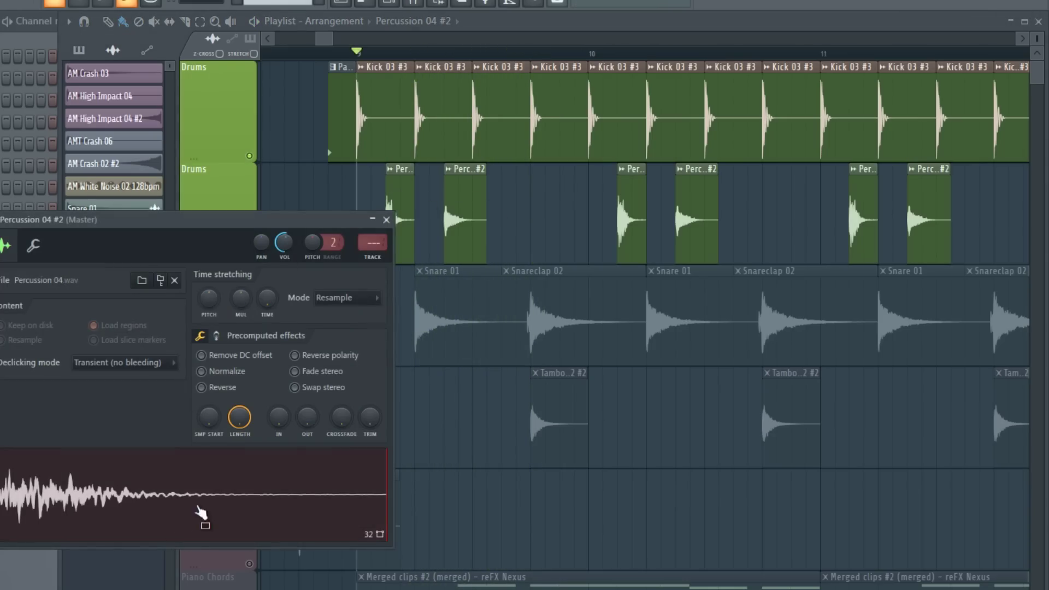
{"action": "double_click", "coordinate": [468, 203]}
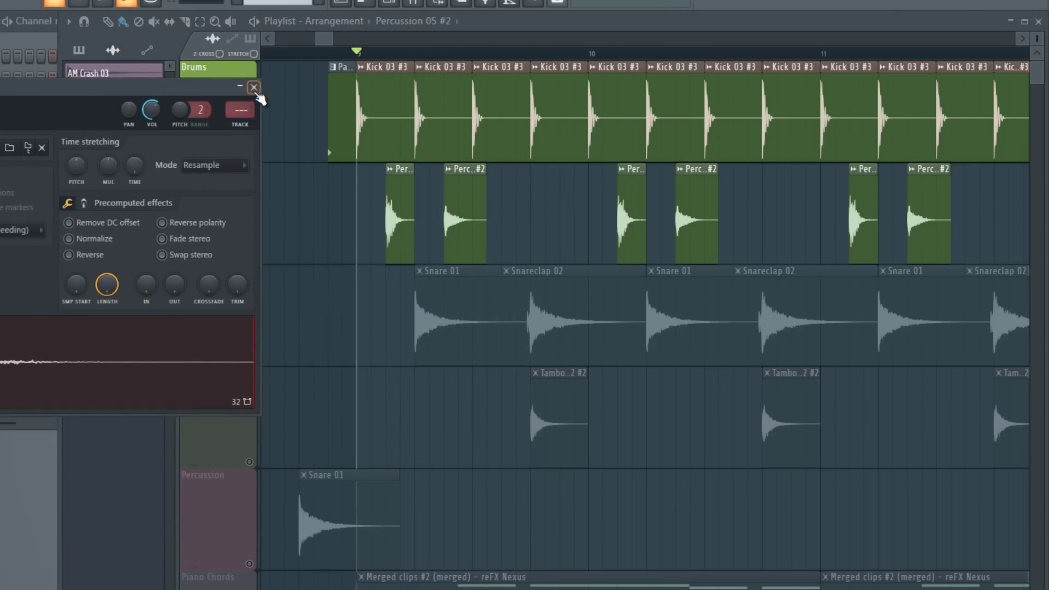
{"action": "left_click", "coordinate": [254, 88]}
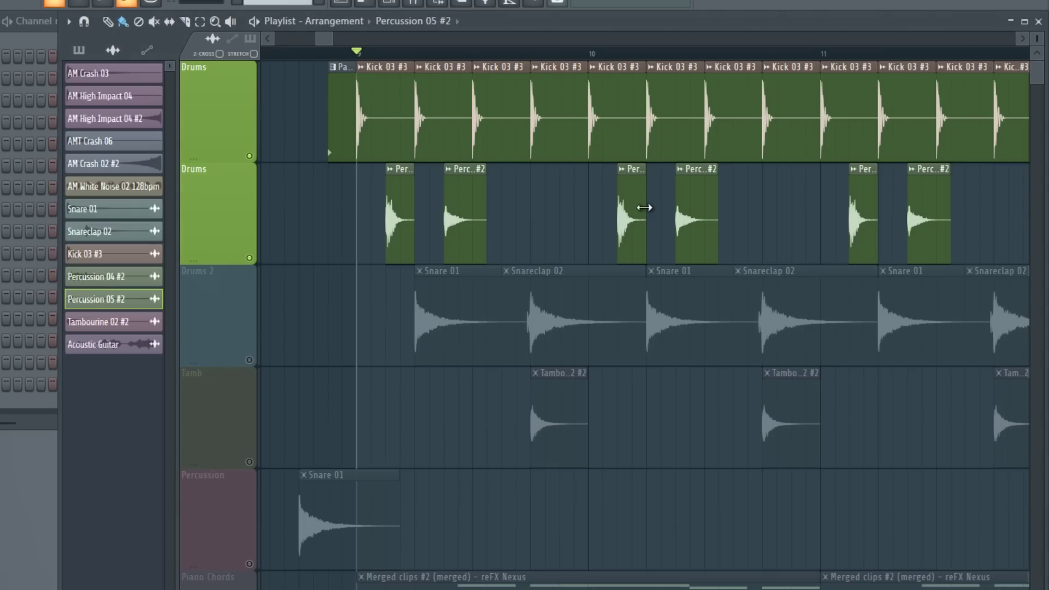
Solo the Drums 2 snare-and-clap track and listen to it from bar 9
{"action": "key", "text": "space"}
{"action": "left_click_drag", "start_coordinate": [333, 38], "coordinate": [339, 38]}
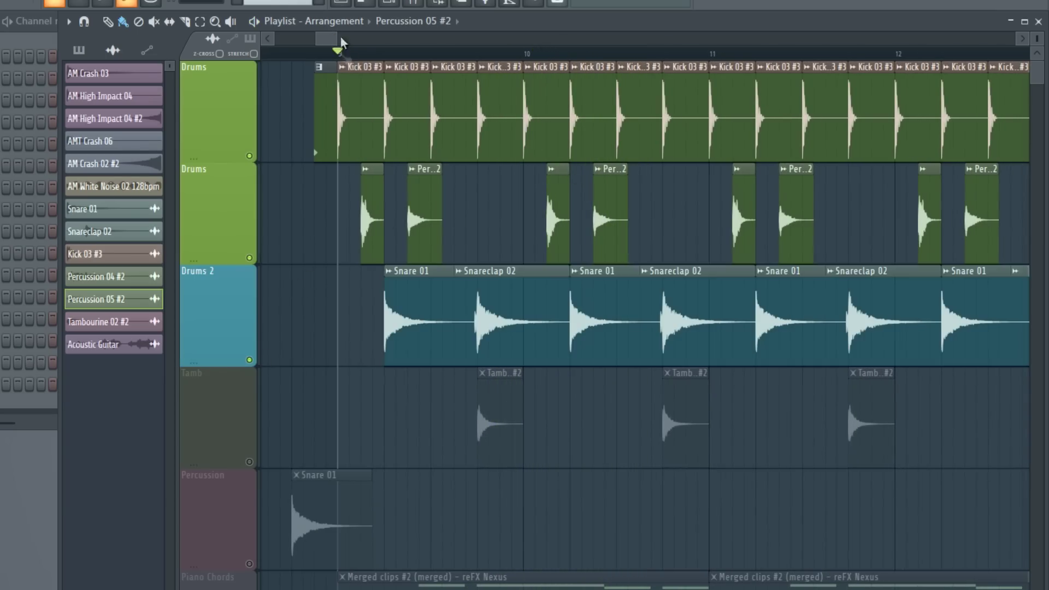
{"action": "right_click", "coordinate": [257, 362]}
{"action": "key", "text": "space"}
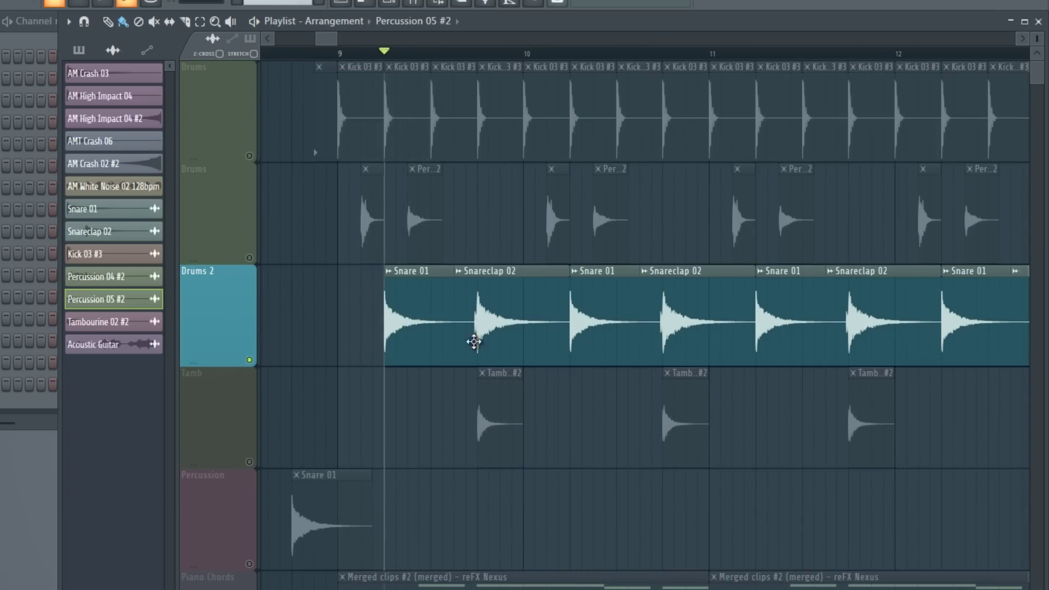
{"action": "scroll", "coordinate": [480, 65], "scroll_direction": "up", "scroll_amount": 6}
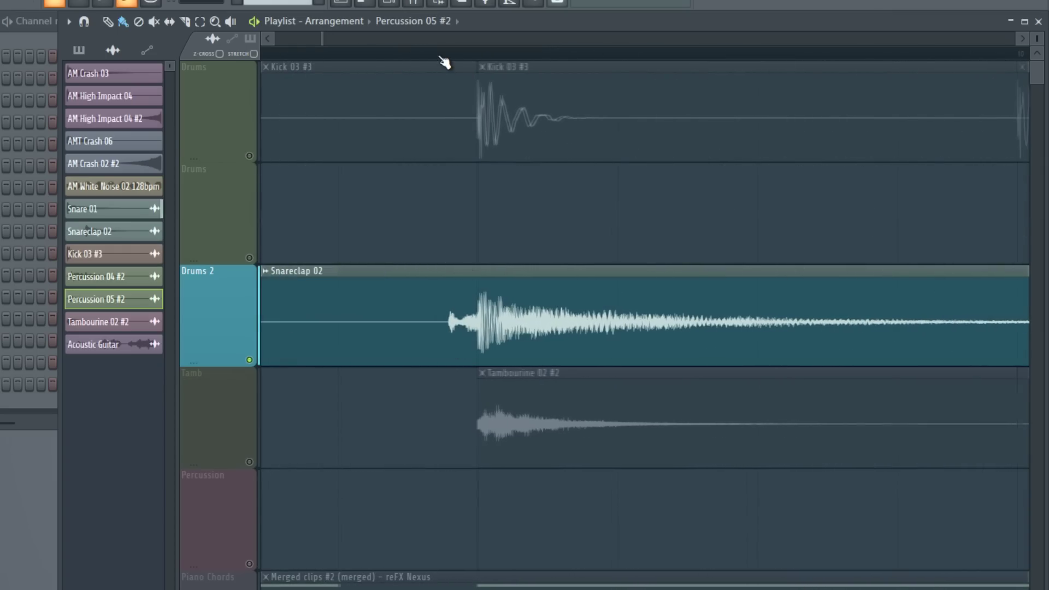
{"action": "scroll", "coordinate": [444, 64], "scroll_direction": "down", "scroll_amount": 5}
{"action": "key", "text": "space"}
{"action": "scroll", "coordinate": [445, 63], "scroll_direction": "down", "scroll_amount": 4}
{"action": "key", "text": "space"}
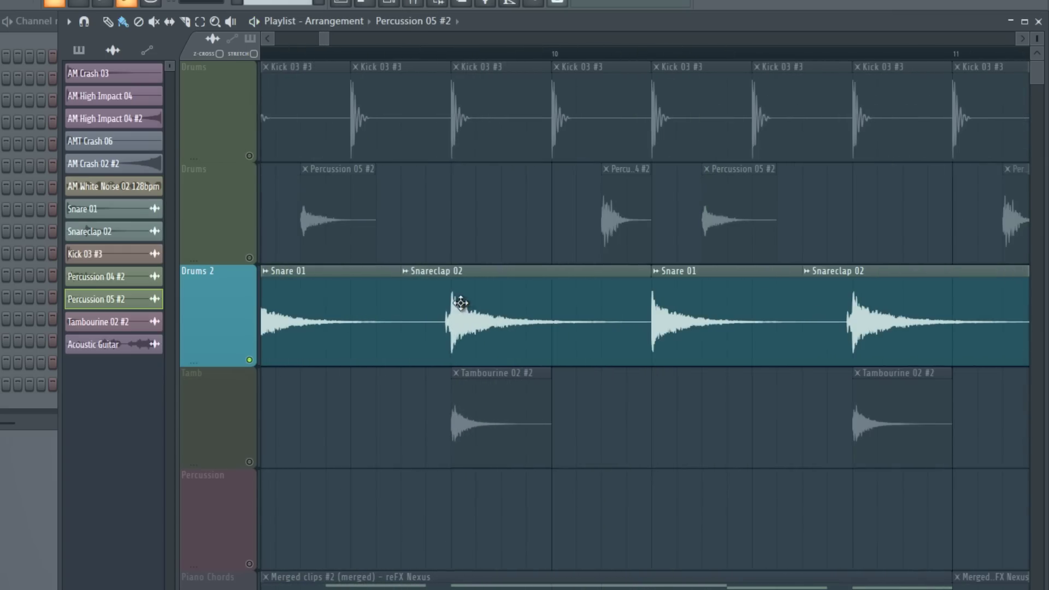
{"action": "scroll", "coordinate": [443, 298], "scroll_direction": "down", "scroll_amount": 1}
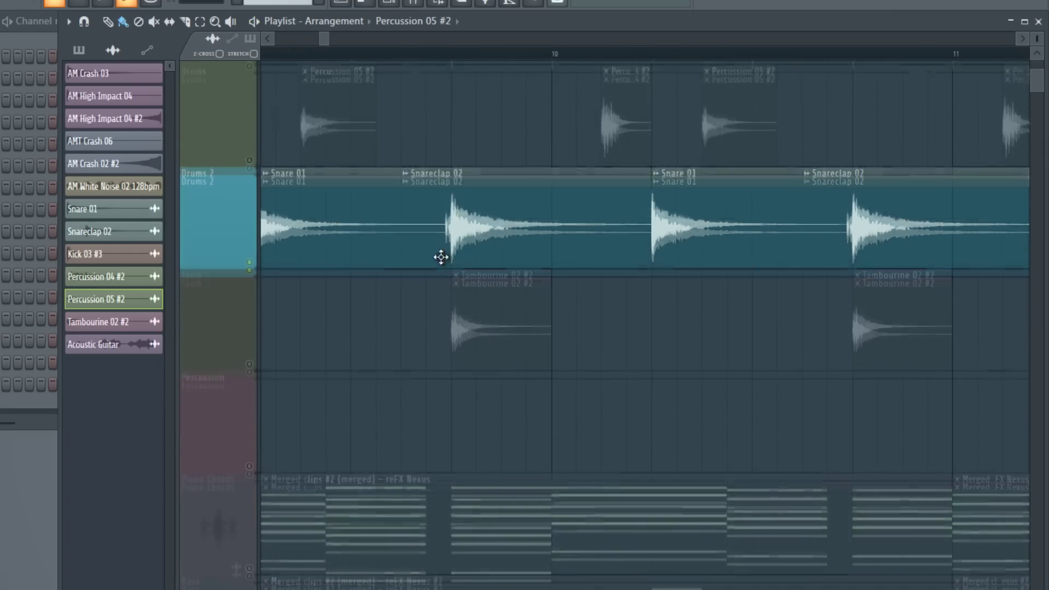
{"action": "scroll", "coordinate": [443, 219], "scroll_direction": "up", "scroll_amount": 1}
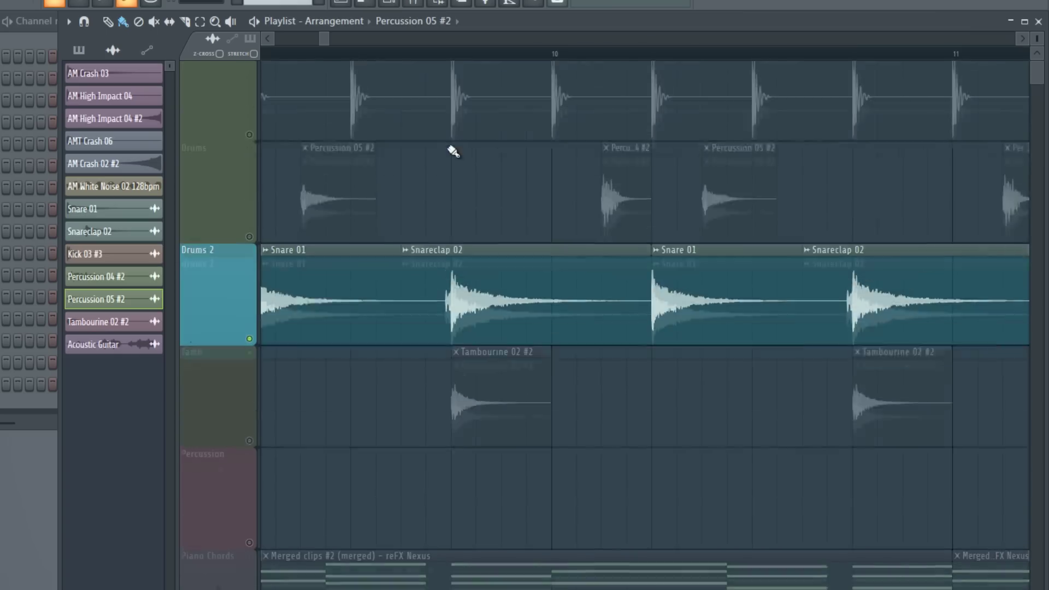
Unmute the Tamb and top Drums kick tracks and replay the section from just after bar 9
{"action": "left_click", "coordinate": [250, 462]}
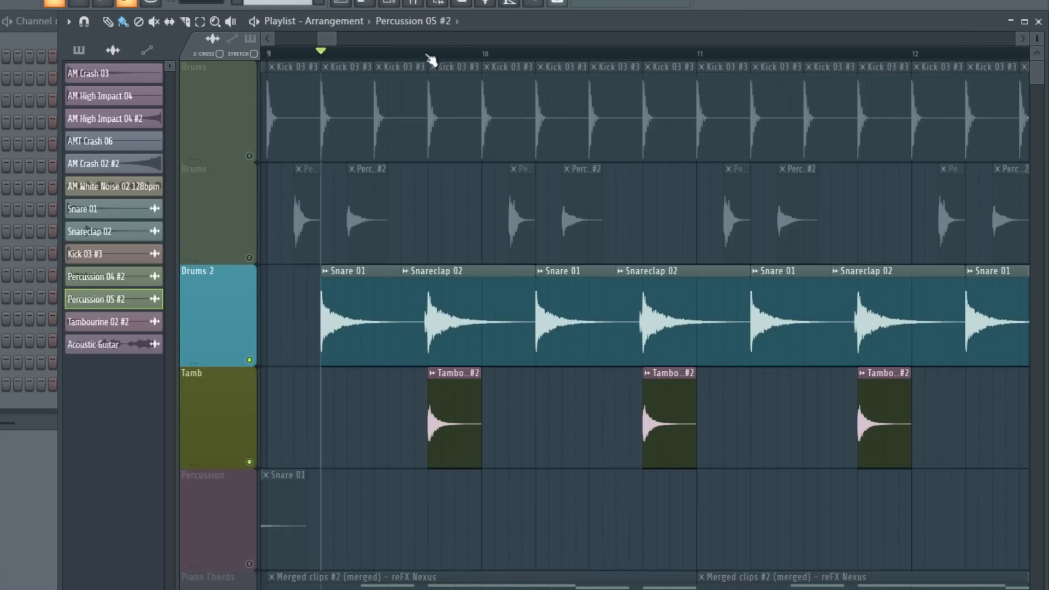
{"action": "left_click", "coordinate": [427, 55]}
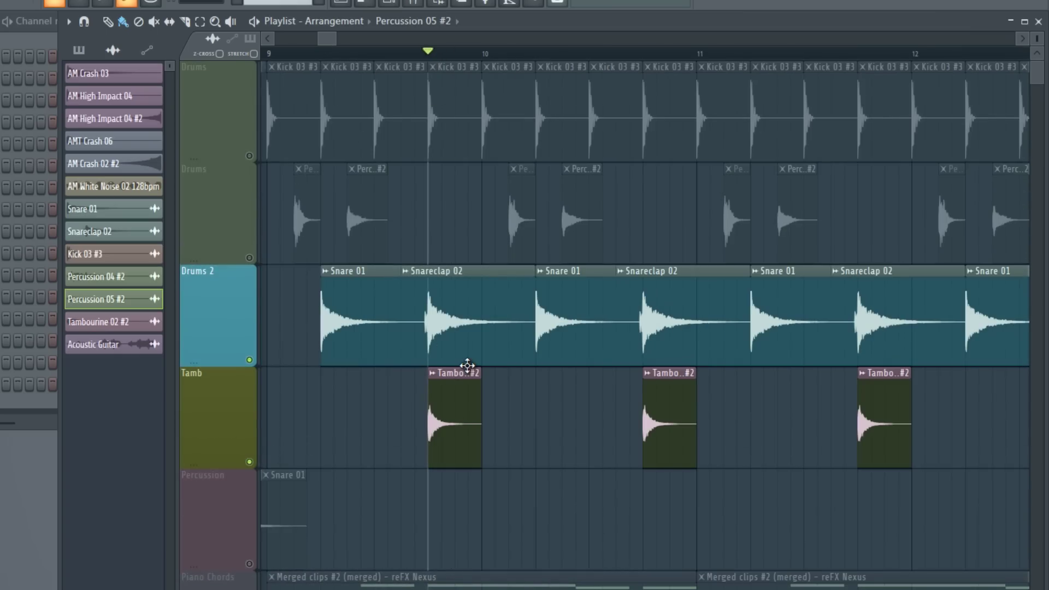
{"action": "key", "text": "space"}
{"action": "key", "text": "space"}
{"action": "key", "text": "space"}
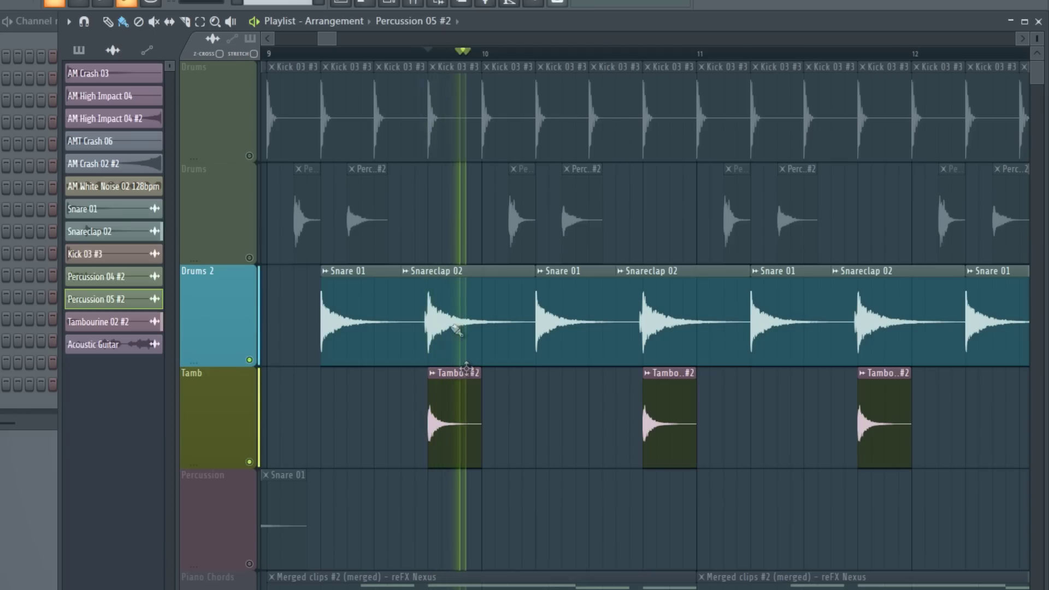
{"action": "key", "text": "space"}
{"action": "scroll", "coordinate": [393, 59], "scroll_direction": "down", "scroll_amount": 2}
{"action": "left_click", "coordinate": [249, 156]}
Unmute the second Drums percussion track and play the drums from bar 9
{"action": "left_click", "coordinate": [249, 257]}
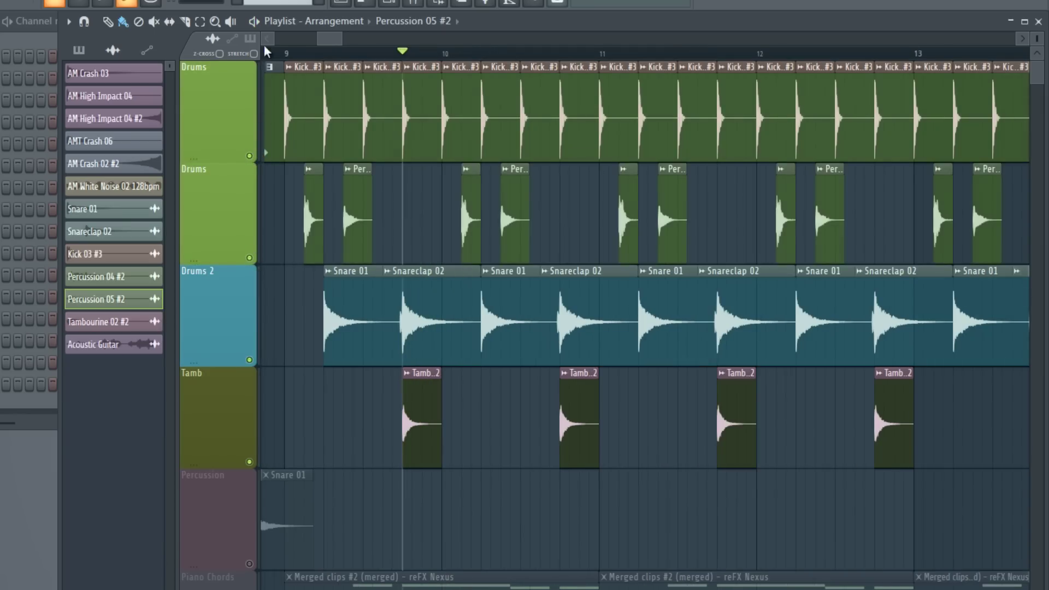
{"action": "left_click", "coordinate": [284, 53]}
{"action": "scroll", "coordinate": [288, 54], "scroll_direction": "down", "scroll_amount": 1}
{"action": "key", "text": "space"}
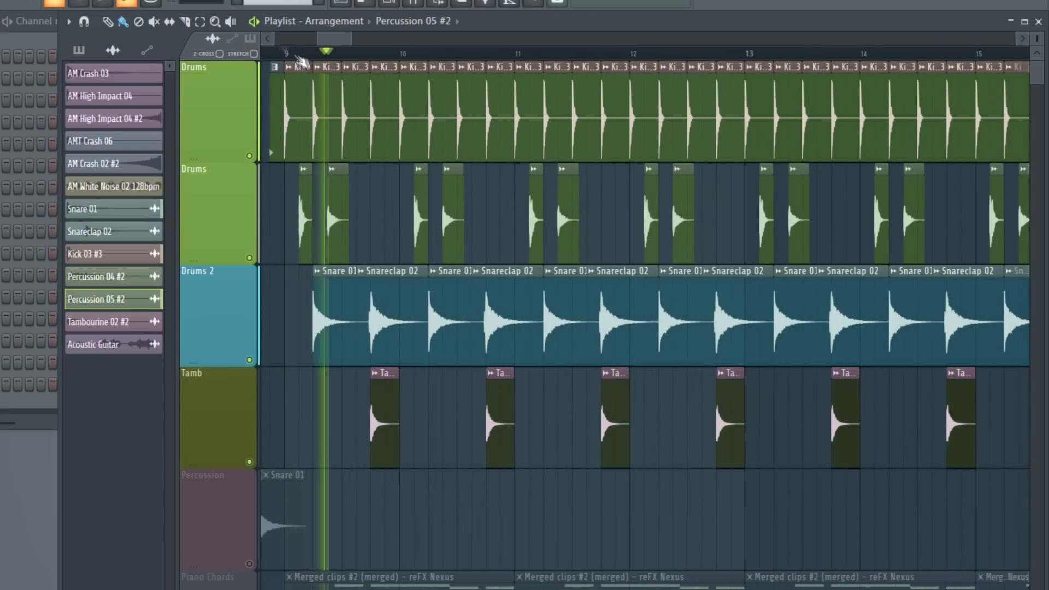
{"action": "scroll", "coordinate": [320, 58], "scroll_direction": "down", "scroll_amount": 1}
{"action": "scroll", "coordinate": [320, 57], "scroll_direction": "down", "scroll_amount": 1}
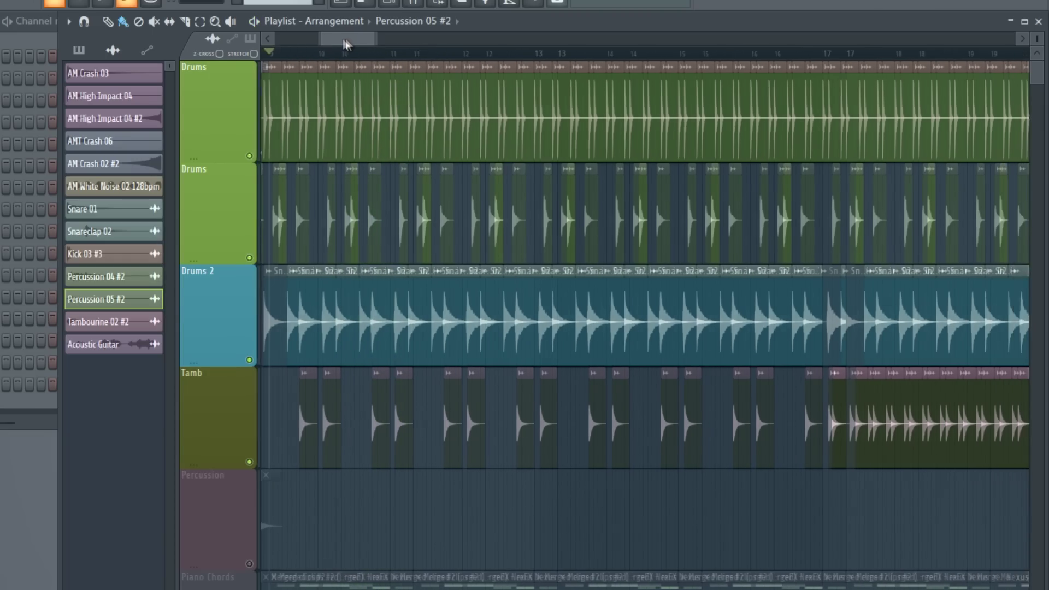
Play the denser tambourine drum section starting at bar 17
{"action": "left_click_drag", "start_coordinate": [345, 43], "coordinate": [368, 43]}
{"action": "left_click", "coordinate": [492, 53]}
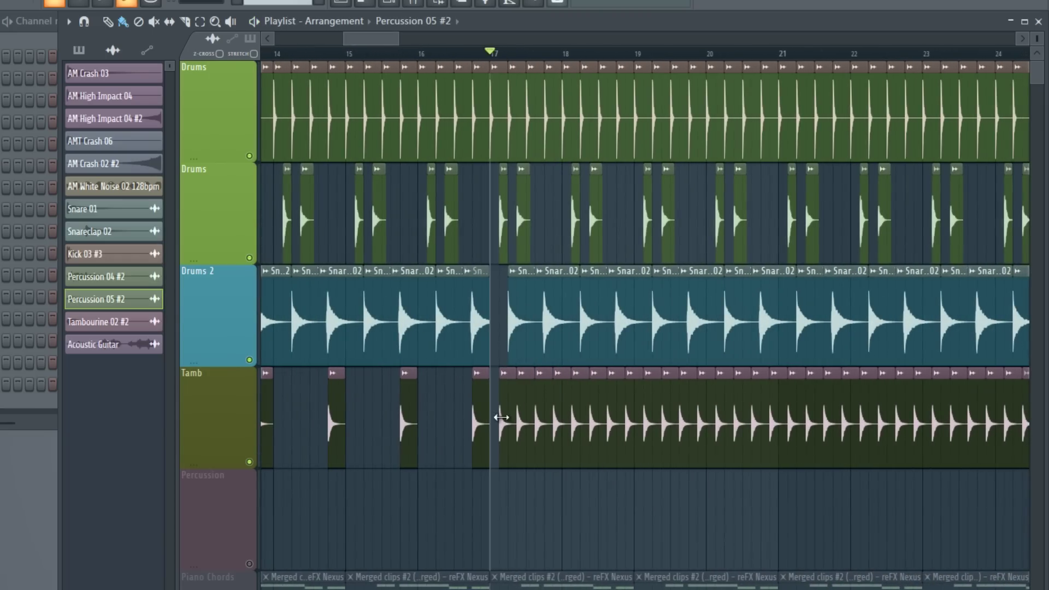
{"action": "scroll", "coordinate": [506, 420], "scroll_direction": "up", "scroll_amount": 4}
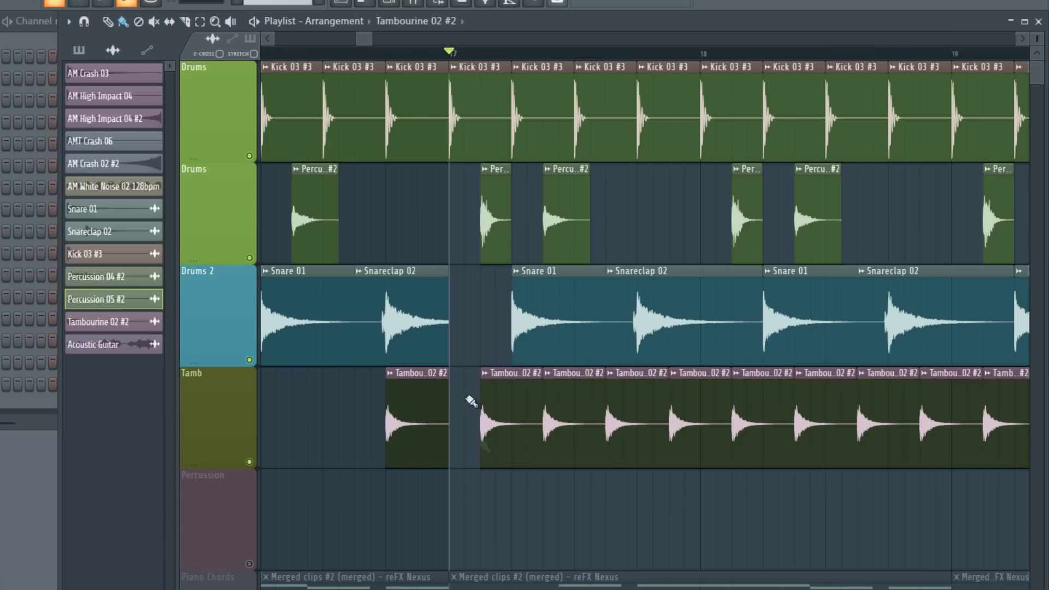
{"action": "key", "text": "space"}
{"action": "scroll", "coordinate": [517, 57], "scroll_direction": "down", "scroll_amount": 2}
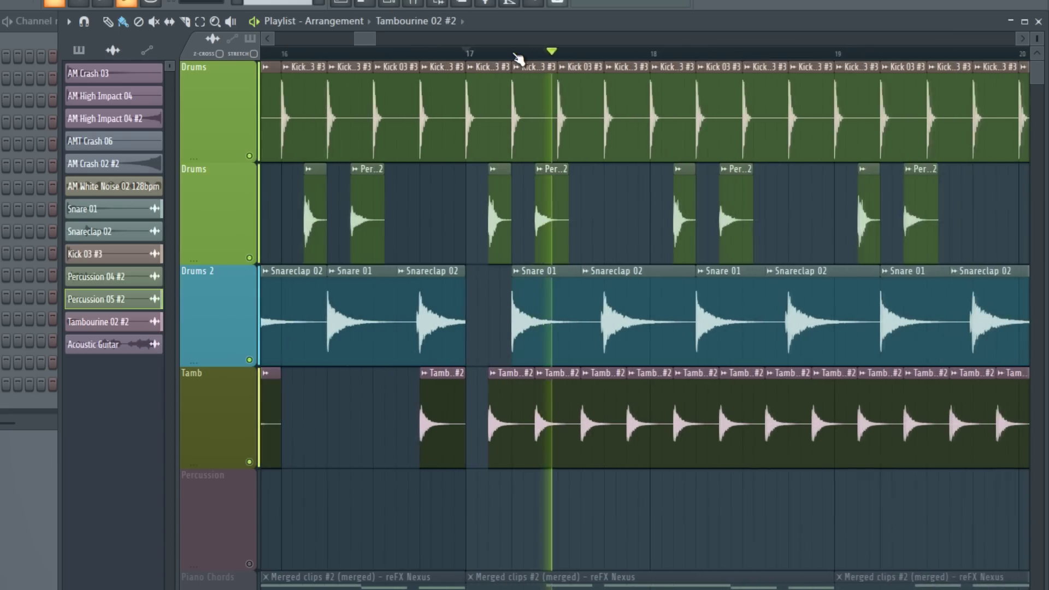
{"action": "scroll", "coordinate": [518, 56], "scroll_direction": "down", "scroll_amount": 6}
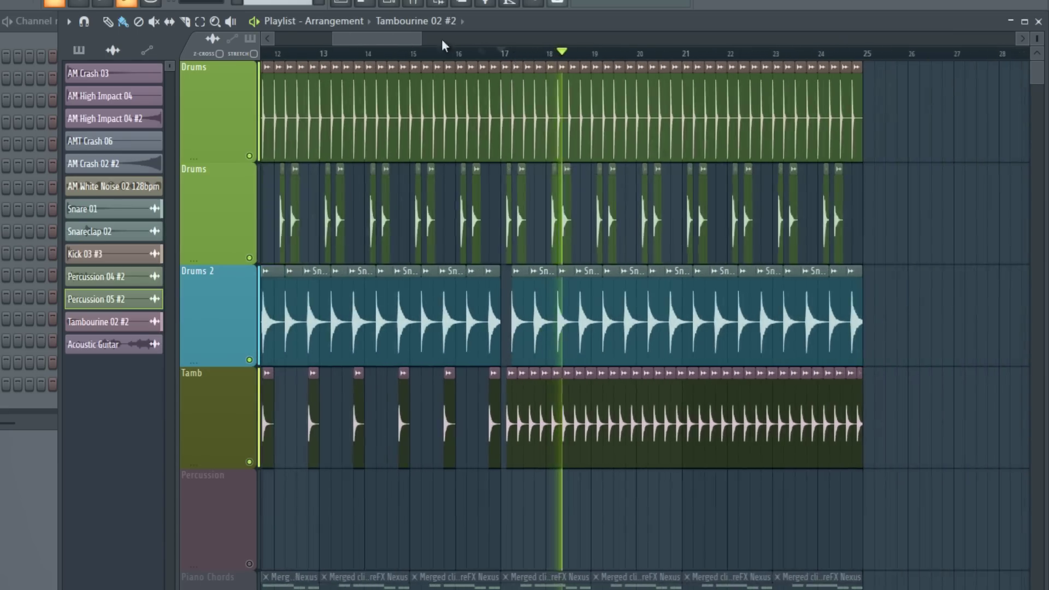
{"action": "left_click_drag", "start_coordinate": [403, 37], "coordinate": [392, 38]}
{"action": "key", "text": "space"}
{"action": "scroll", "coordinate": [377, 44], "scroll_direction": "down", "scroll_amount": 2}
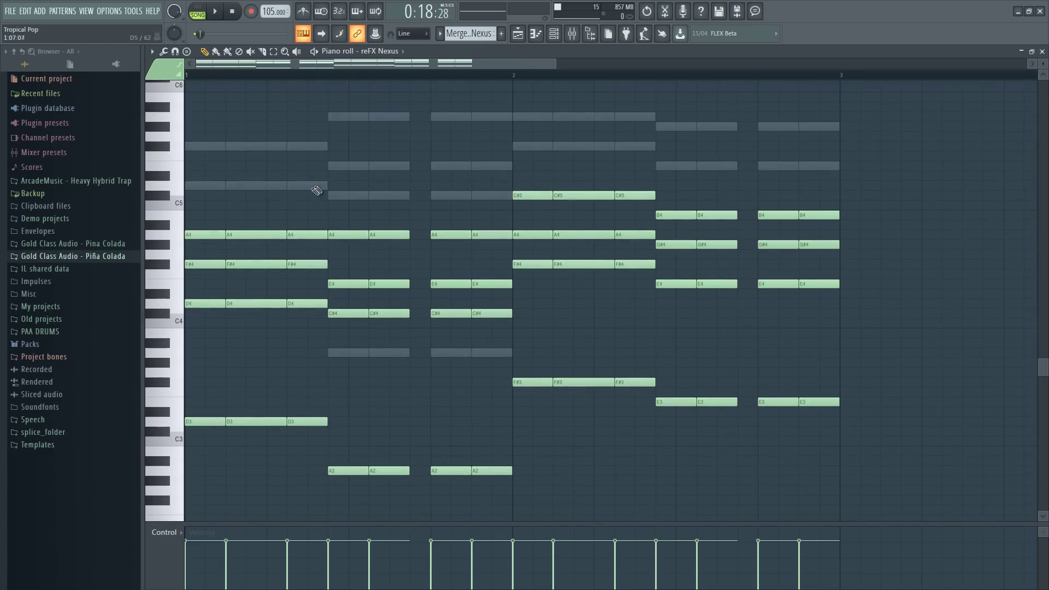
{"action": "left_click", "coordinate": [202, 11]}
{"action": "left_click", "coordinate": [215, 11]}
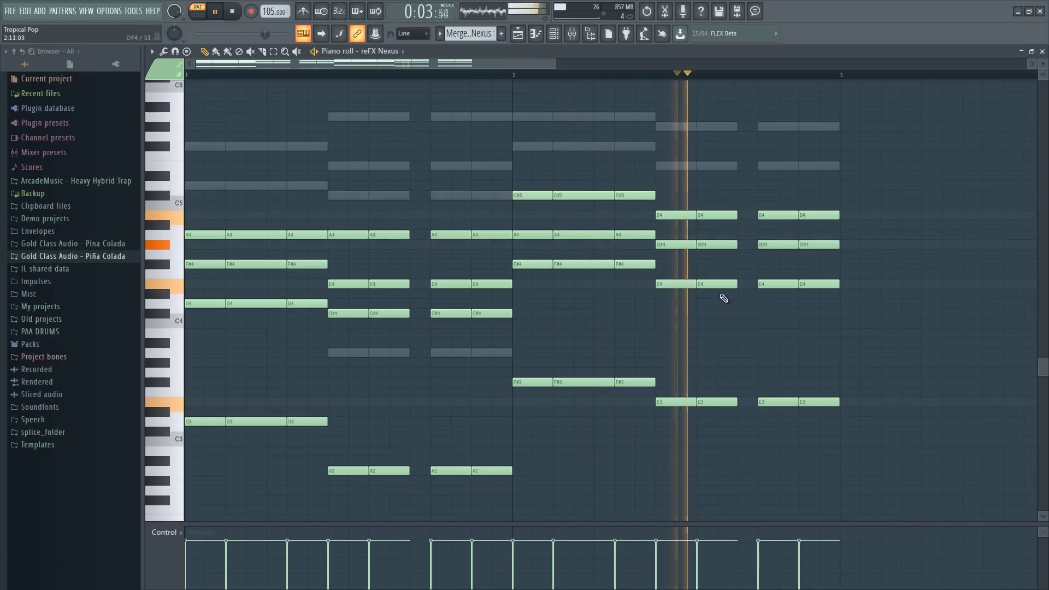
{"action": "key", "text": "space"}
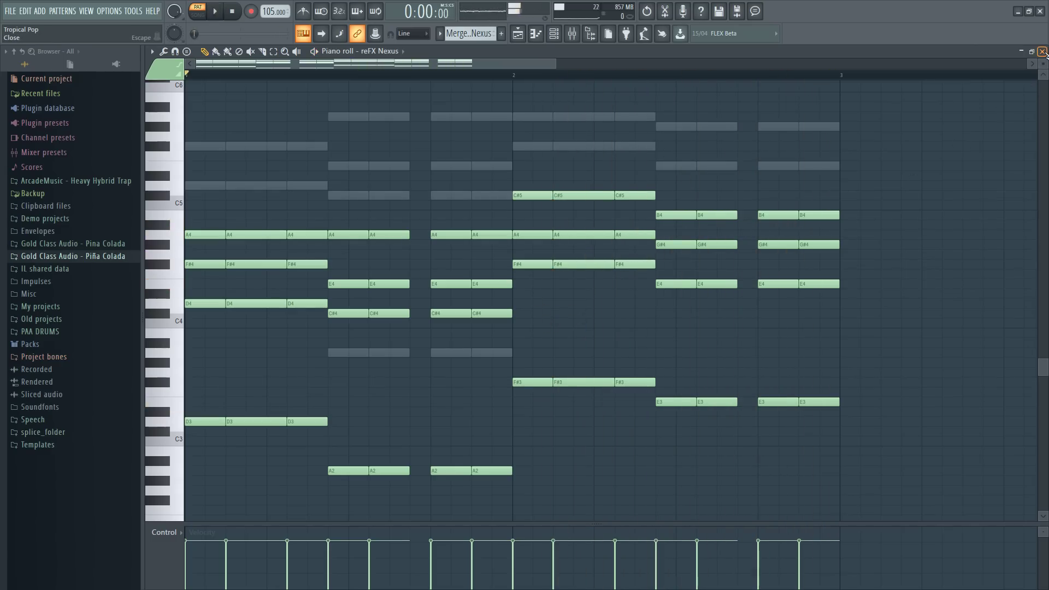
{"action": "left_click", "coordinate": [1043, 52]}
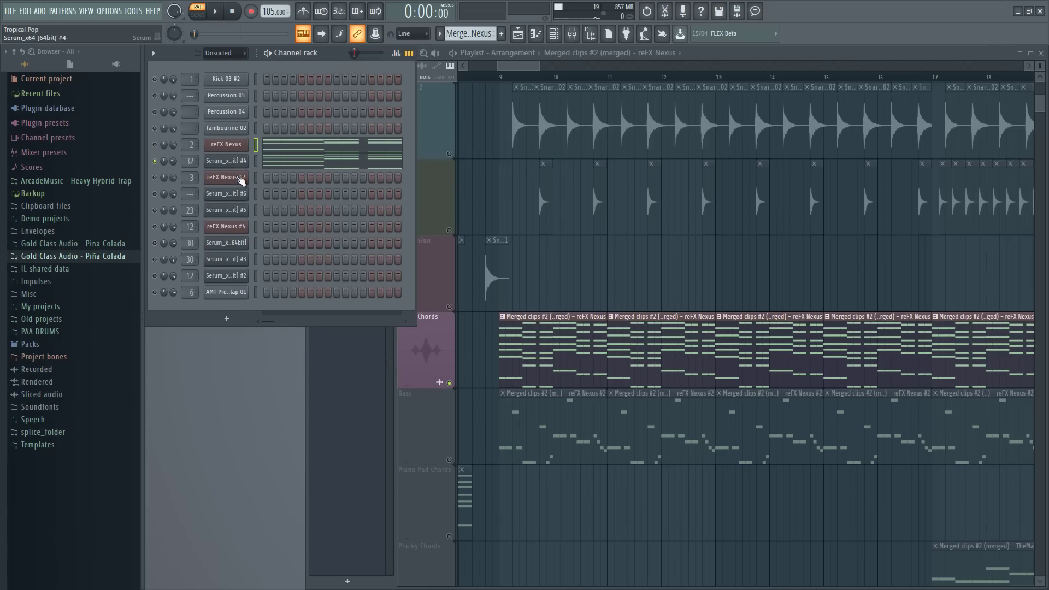
{"action": "left_click", "coordinate": [225, 161]}
{"action": "left_click", "coordinate": [486, 186]}
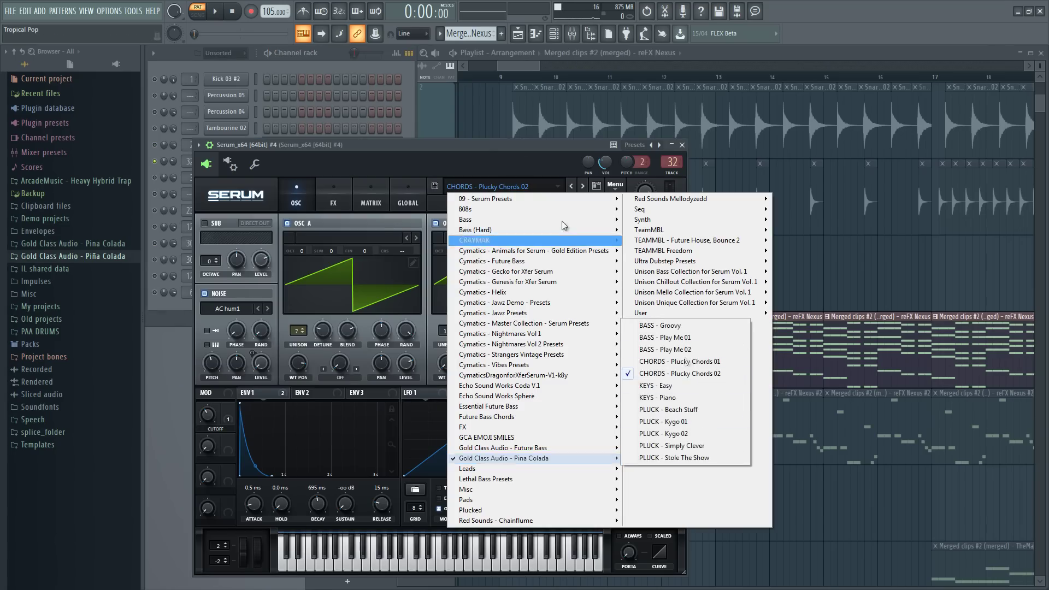
{"action": "left_click", "coordinate": [484, 144]}
{"action": "left_click", "coordinate": [682, 145]}
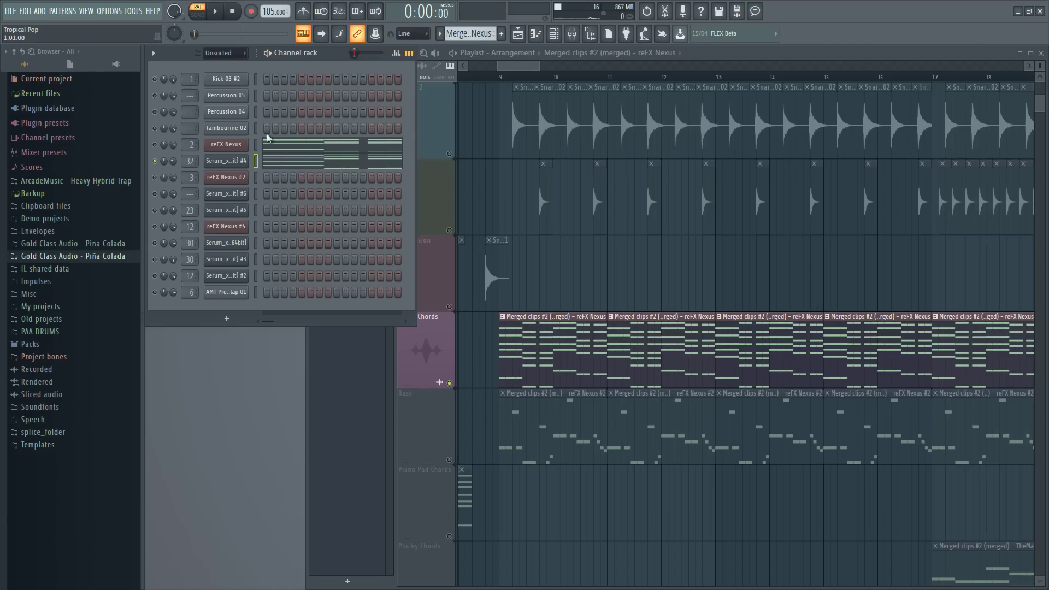
{"action": "key", "text": "space"}
{"action": "left_click", "coordinate": [285, 163]}
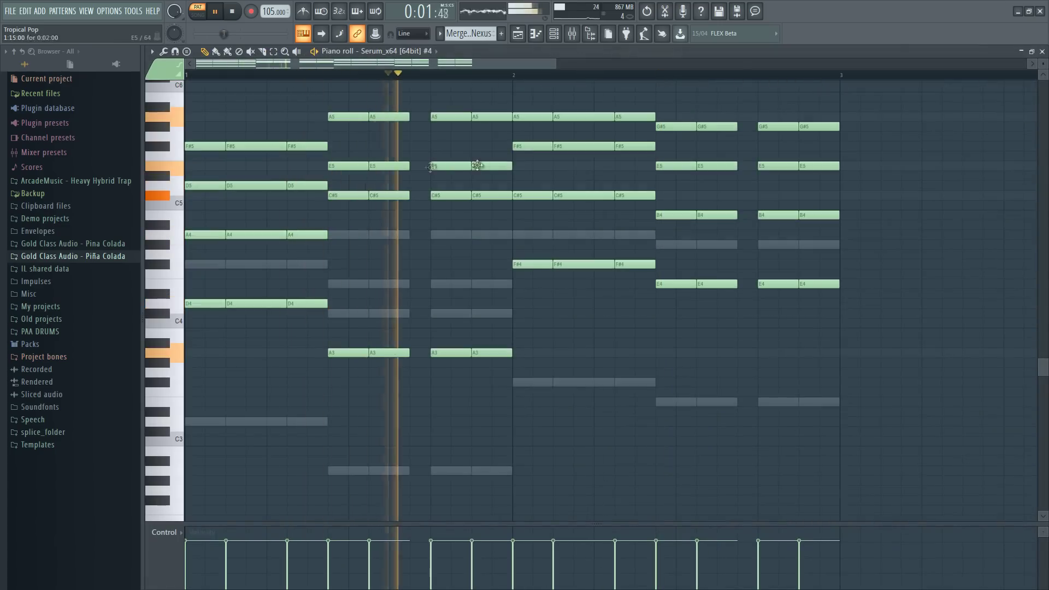
{"action": "scroll", "coordinate": [477, 165], "scroll_direction": "up", "scroll_amount": 1}
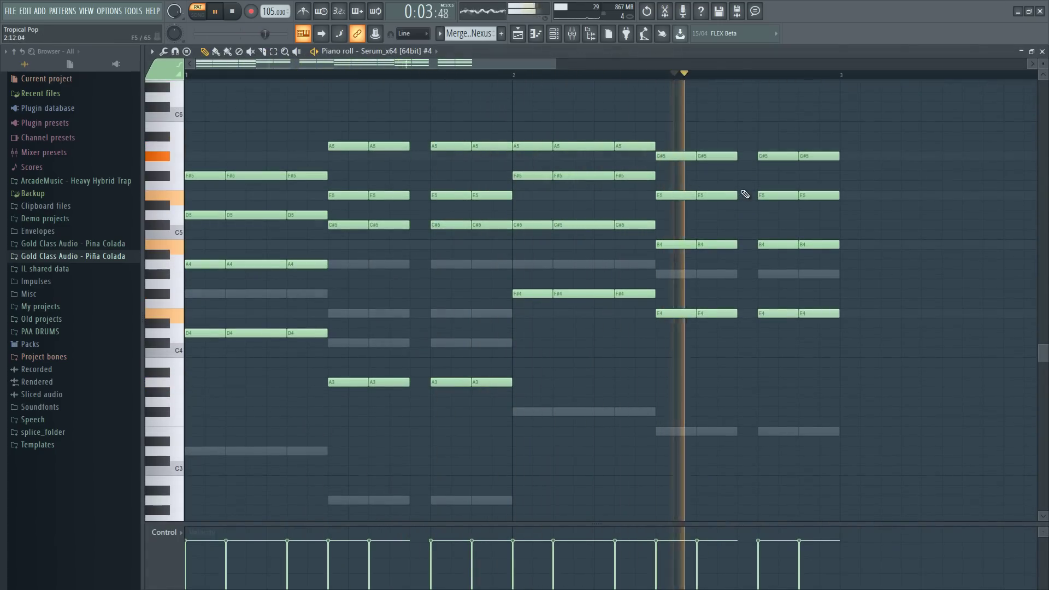
{"action": "key", "text": "space"}
{"action": "scroll", "coordinate": [667, 349], "scroll_direction": "up", "scroll_amount": 1}
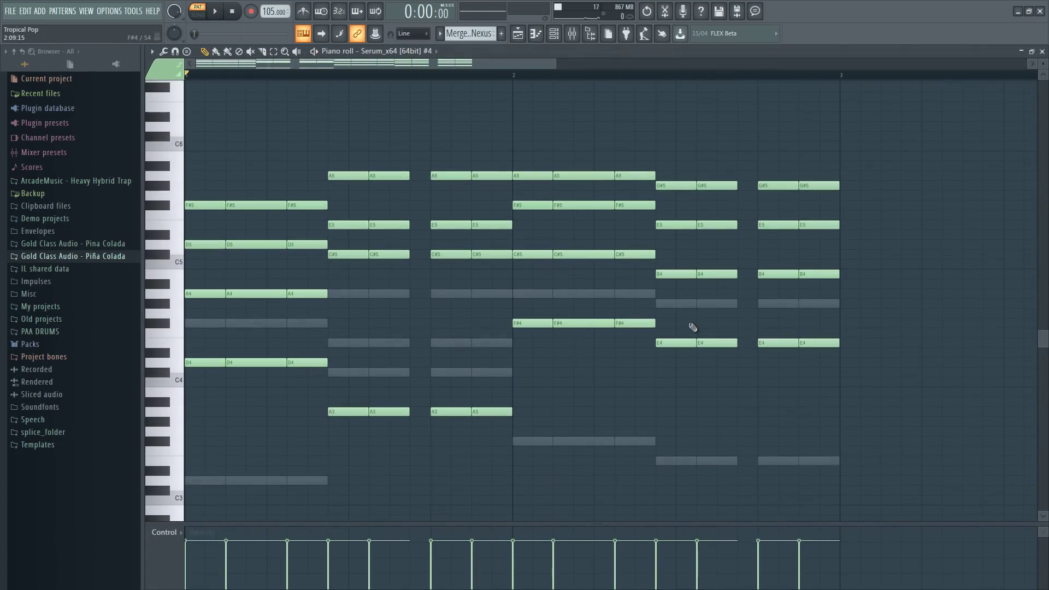
{"action": "key", "text": "space"}
Open the reFX Nexus #2 melody clip's notes in the piano roll
{"action": "key", "text": "F7"}
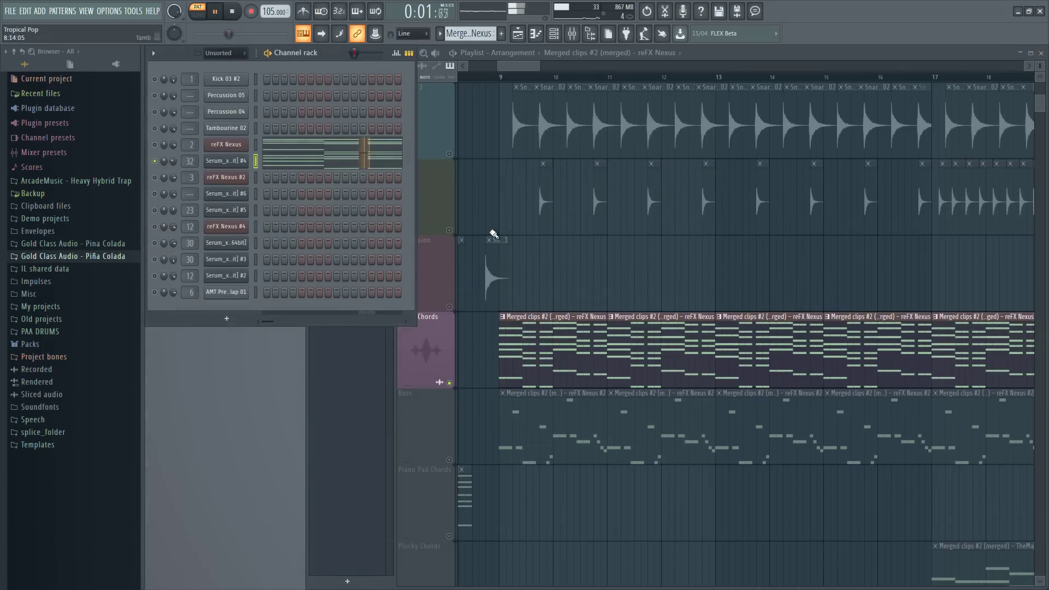
{"action": "key", "text": "space"}
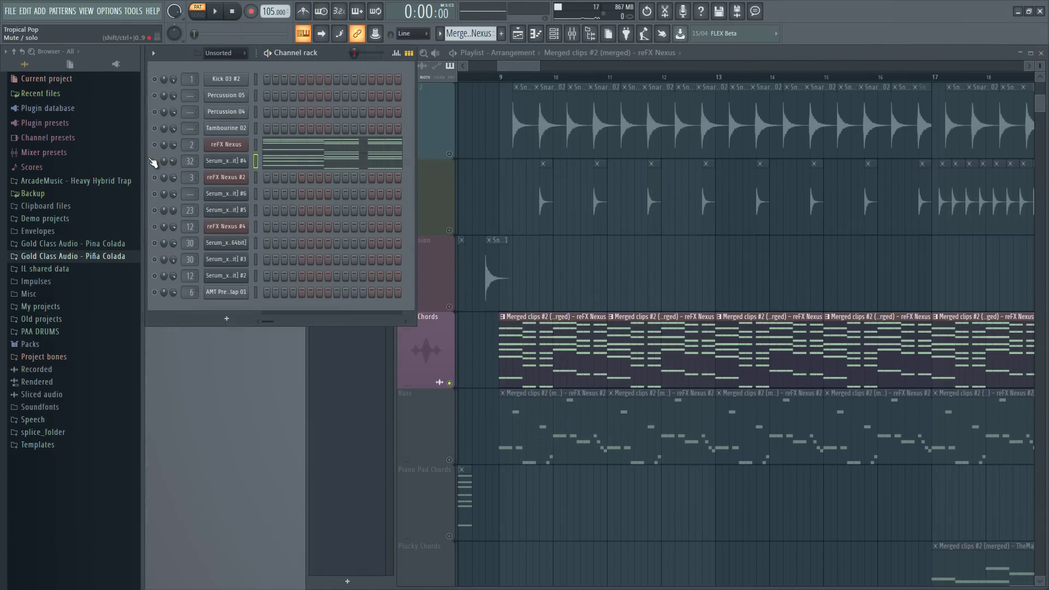
{"action": "key", "text": "space"}
{"action": "scroll", "coordinate": [533, 193], "scroll_direction": "down", "scroll_amount": 2}
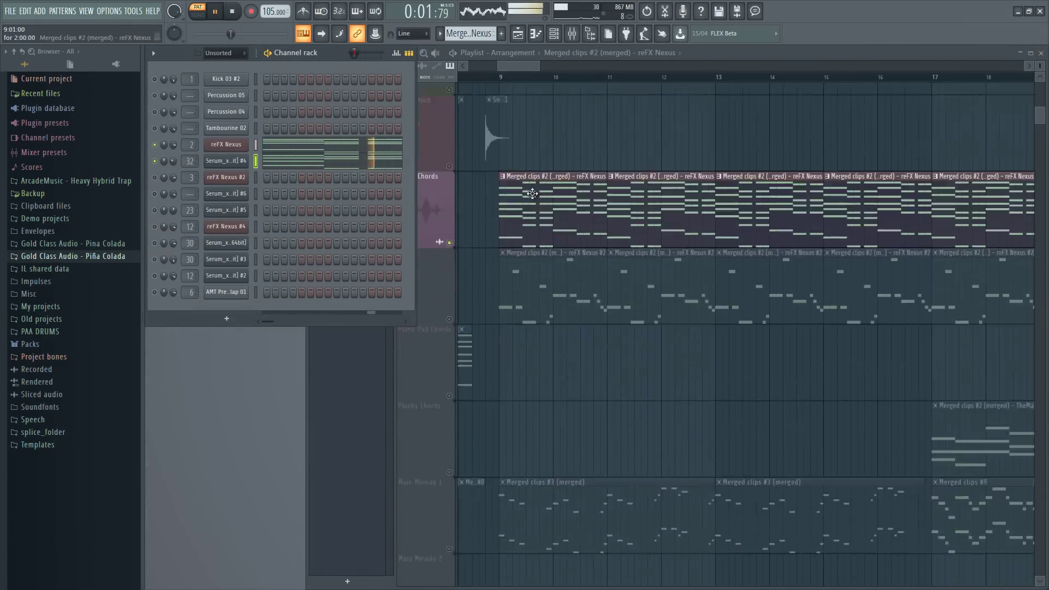
{"action": "scroll", "coordinate": [532, 197], "scroll_direction": "up", "scroll_amount": 2}
{"action": "key", "text": "space"}
{"action": "left_click", "coordinate": [286, 179]}
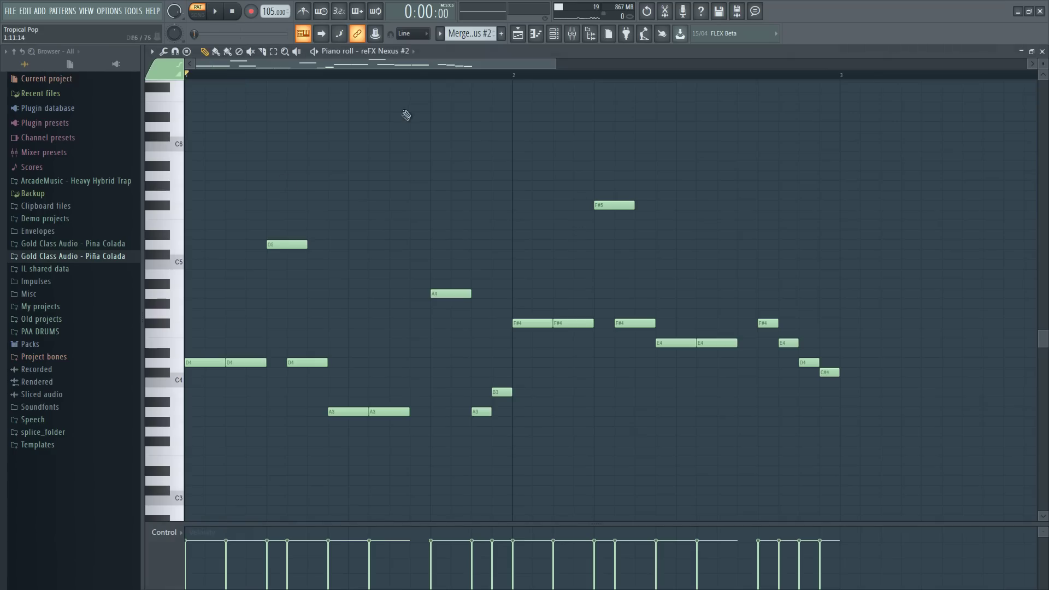
{"action": "scroll", "coordinate": [403, 119], "scroll_direction": "down", "scroll_amount": 1}
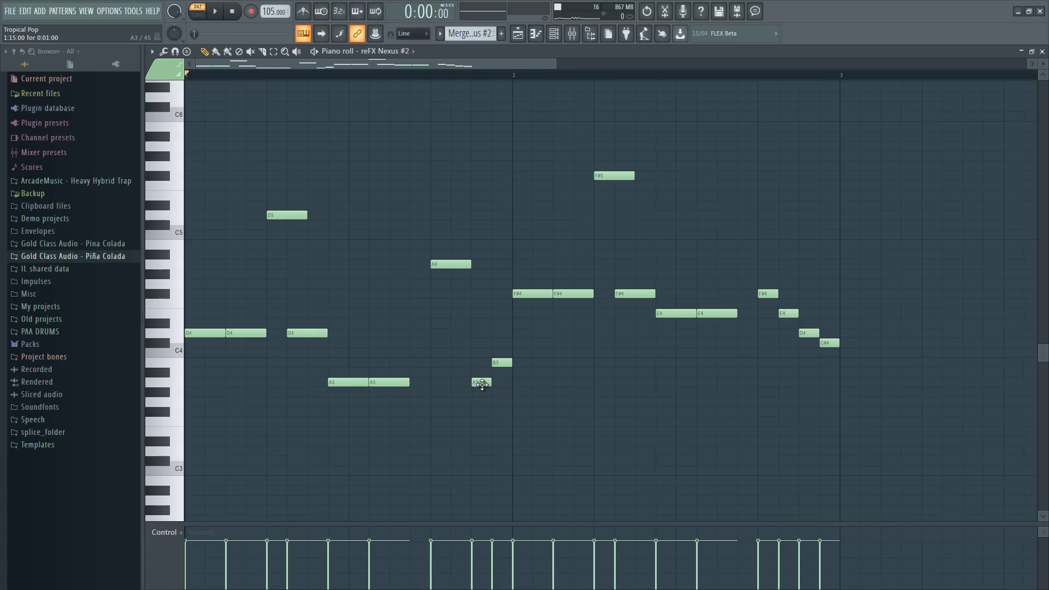
Play the reFX Nexus #2 melody and audition a single pitch
{"action": "left_click", "coordinate": [221, 14]}
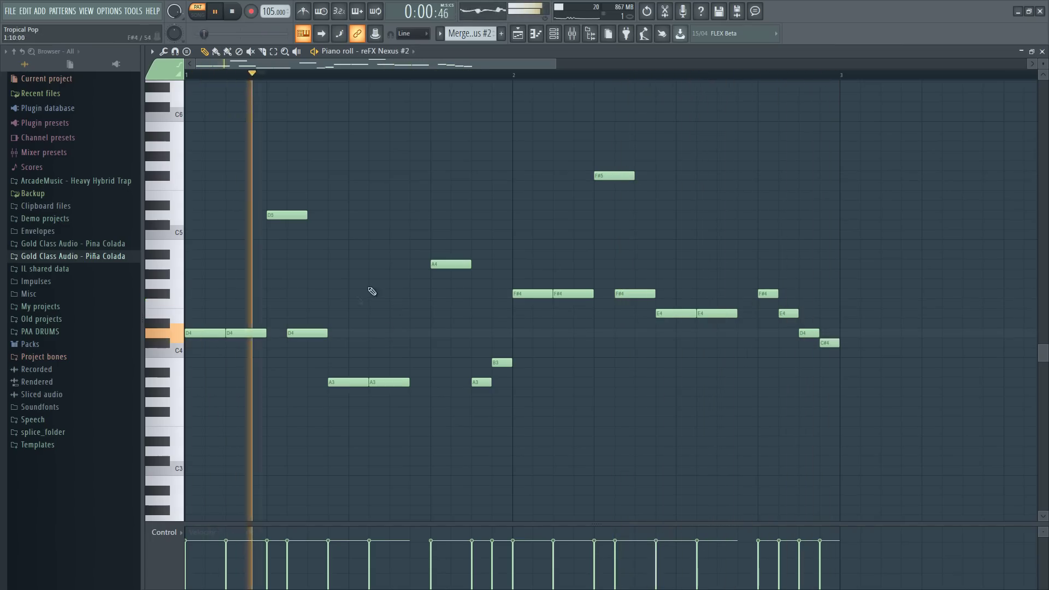
{"action": "key", "text": "space"}
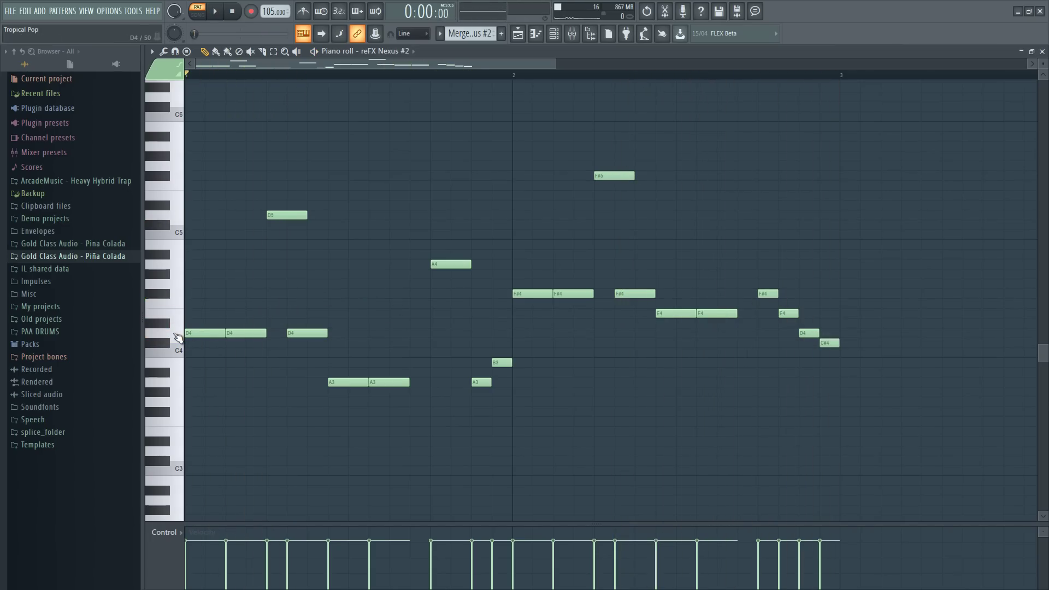
{"action": "left_click", "coordinate": [185, 388]}
{"action": "key", "text": "space"}
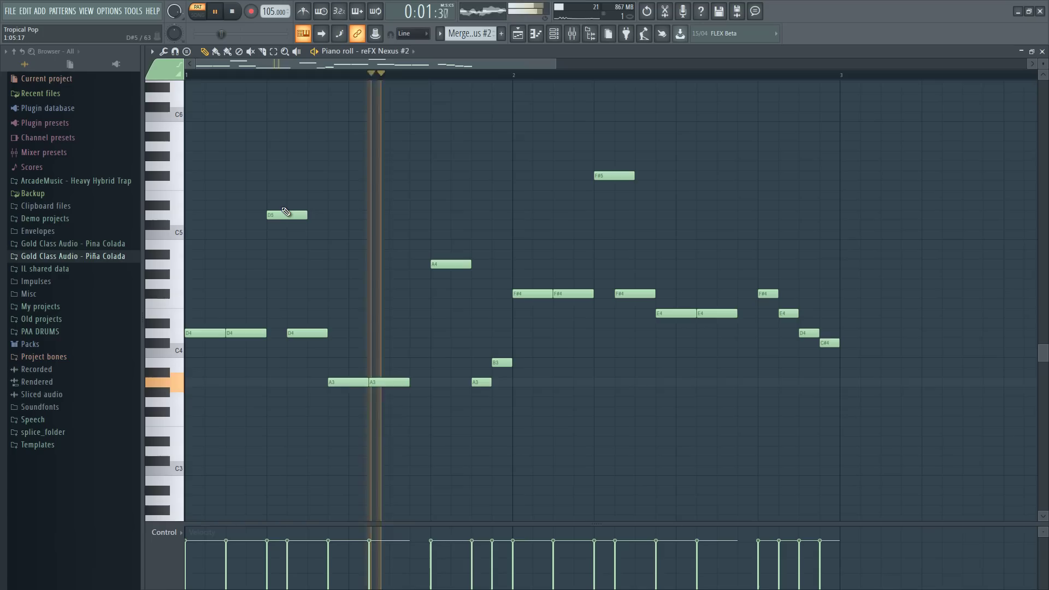
{"action": "key", "text": "space"}
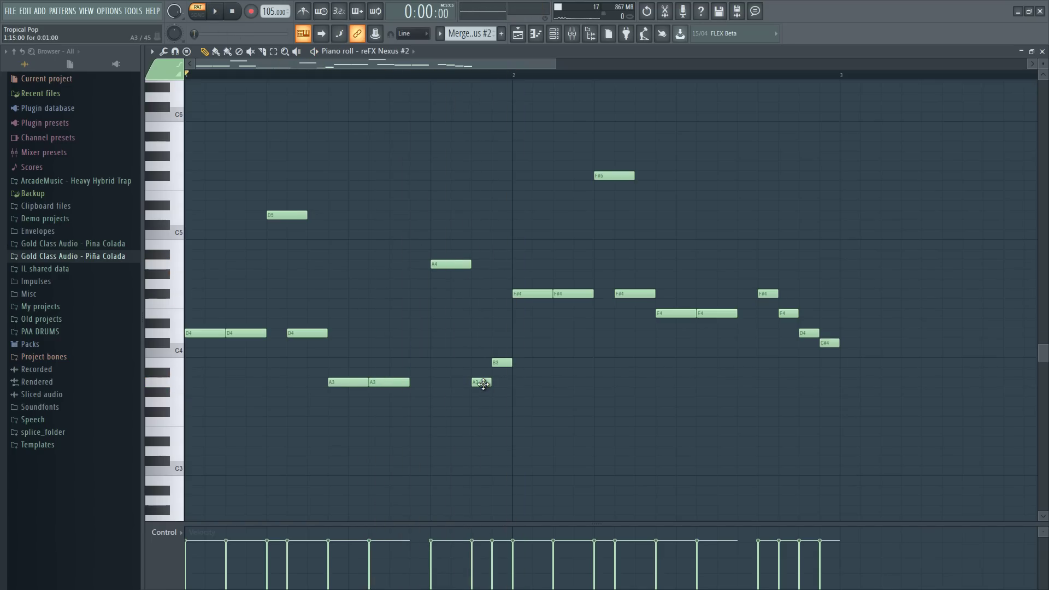
Audition notes A3, B3, F#4, E4, D4 and C#4, then replay the melody from partway through
{"action": "left_click", "coordinate": [484, 384]}
{"action": "left_click", "coordinate": [502, 363]}
{"action": "left_click", "coordinate": [768, 294]}
{"action": "left_click", "coordinate": [786, 312]}
{"action": "left_click", "coordinate": [810, 332]}
{"action": "left_click", "coordinate": [828, 344]}
{"action": "left_click", "coordinate": [484, 382]}
{"action": "left_click", "coordinate": [503, 364]}
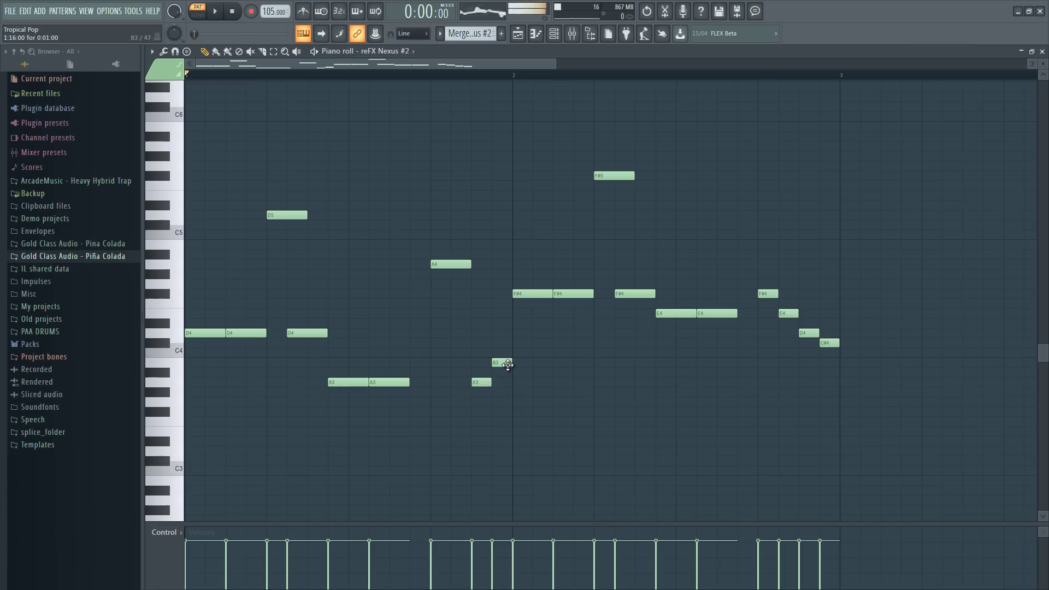
{"action": "left_click", "coordinate": [768, 294]}
{"action": "left_click", "coordinate": [431, 74]}
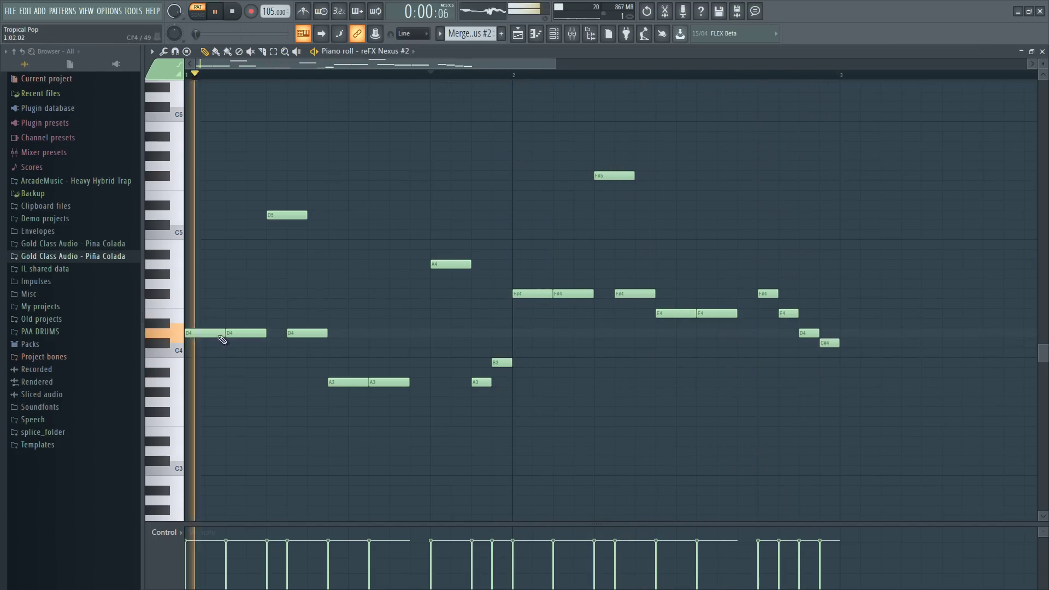
Close the melody editor and browse the reFX Nexus #2 preset library
{"action": "key", "text": "space"}
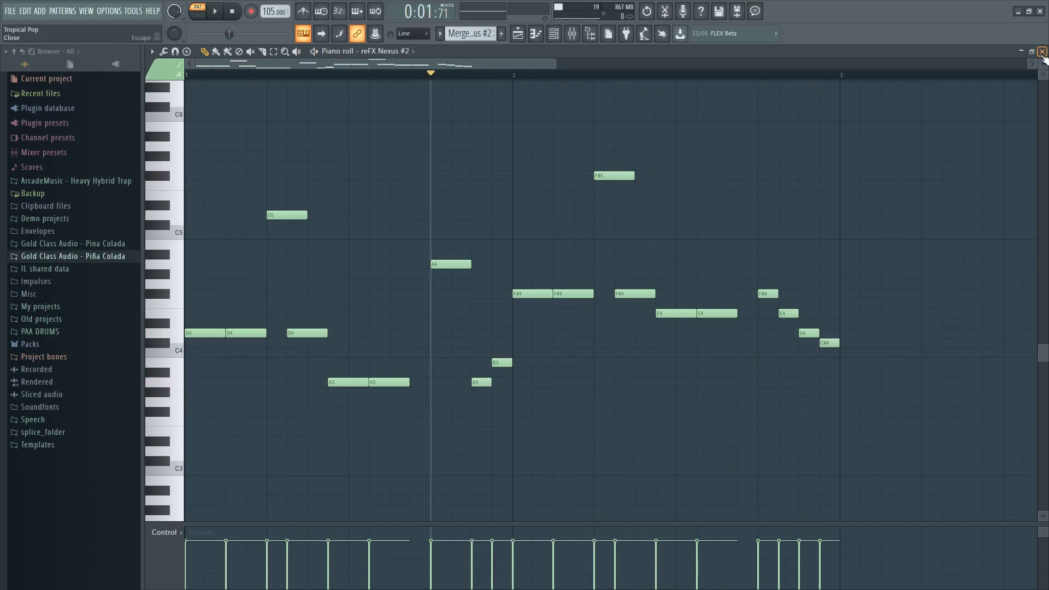
{"action": "left_click", "coordinate": [1042, 52]}
{"action": "left_click", "coordinate": [236, 178]}
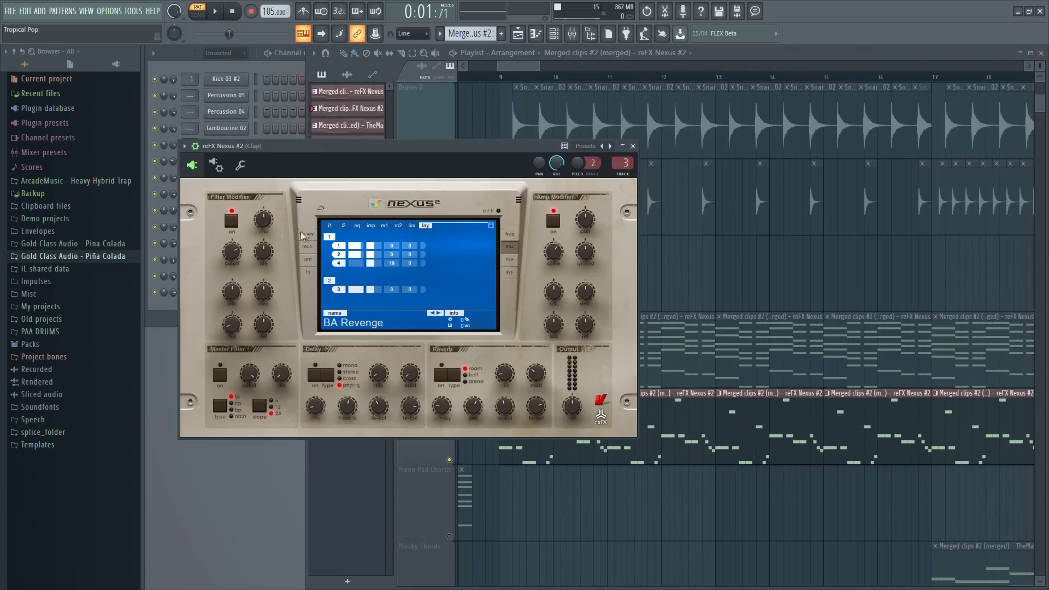
{"action": "left_click", "coordinate": [304, 235]}
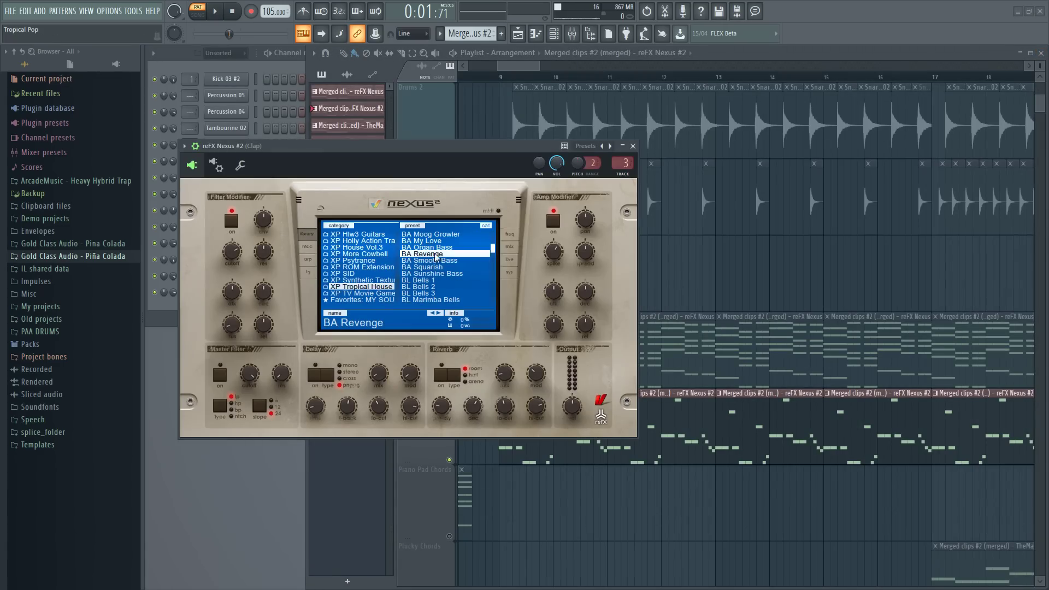
Inspect the Clap insert's LFOTool effect in the mixer
{"action": "key", "text": "F9"}
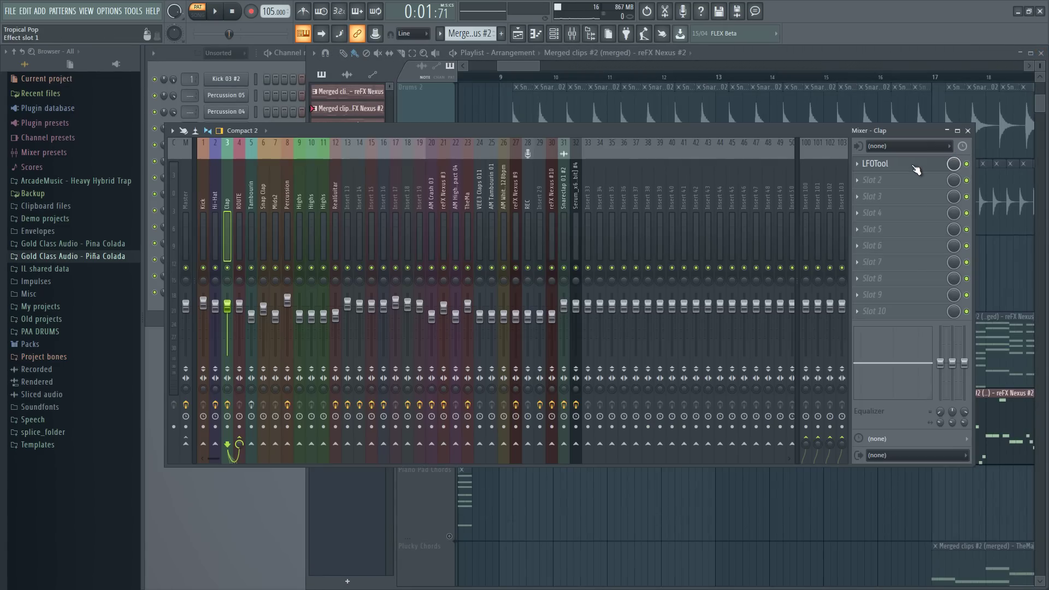
{"action": "left_click", "coordinate": [916, 169]}
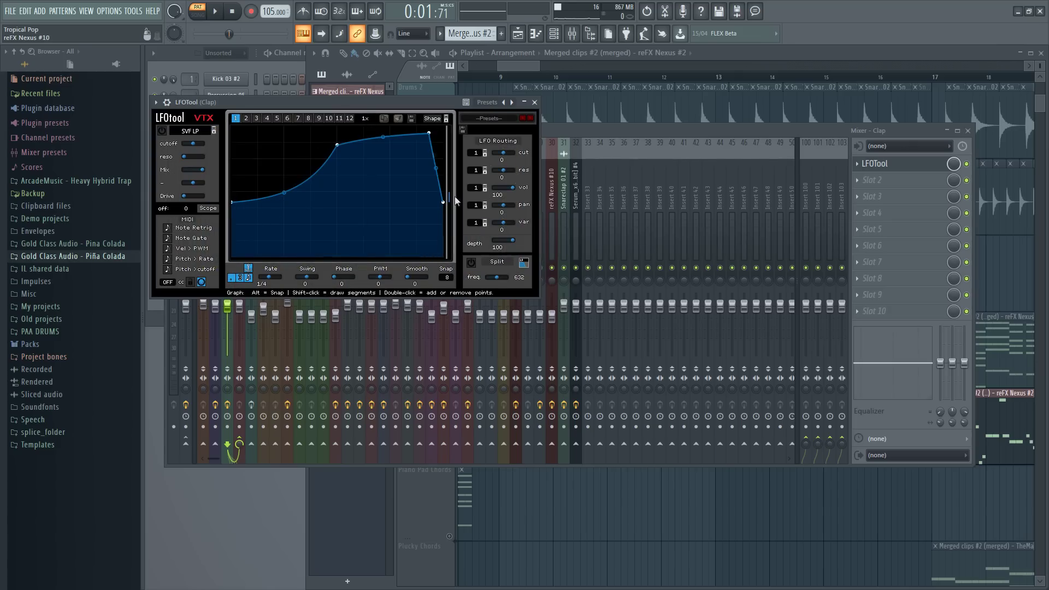
{"action": "left_click", "coordinate": [534, 102]}
{"action": "key", "text": "F9"}
Review the Hi-Hat insert's LFOTool and parametric EQ effects
{"action": "left_click", "coordinate": [236, 147]}
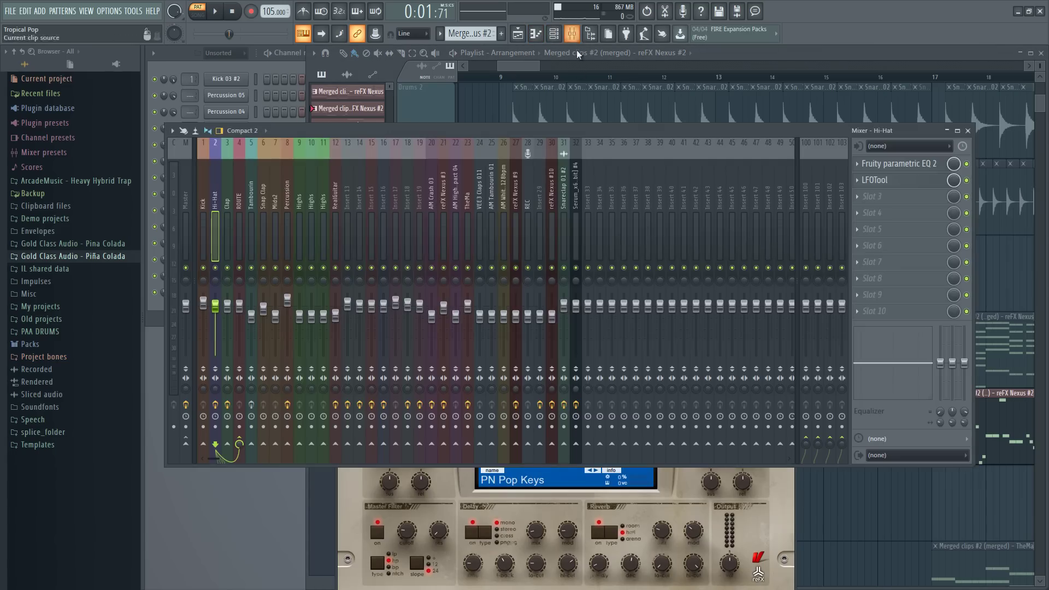
{"action": "left_click", "coordinate": [573, 33]}
{"action": "left_click", "coordinate": [869, 180]}
{"action": "left_click", "coordinate": [634, 201]}
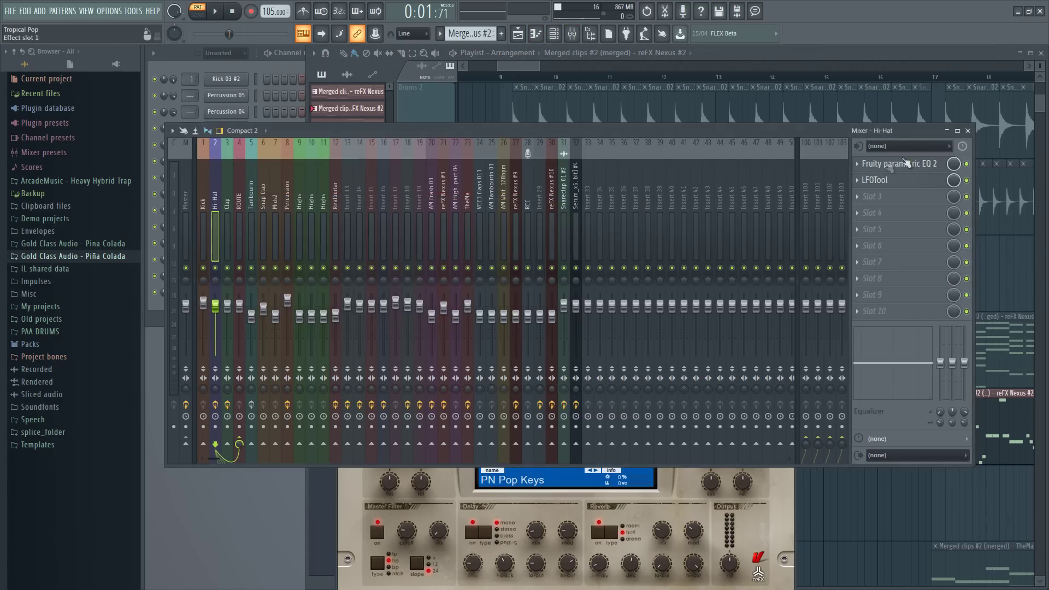
{"action": "left_click", "coordinate": [874, 164]}
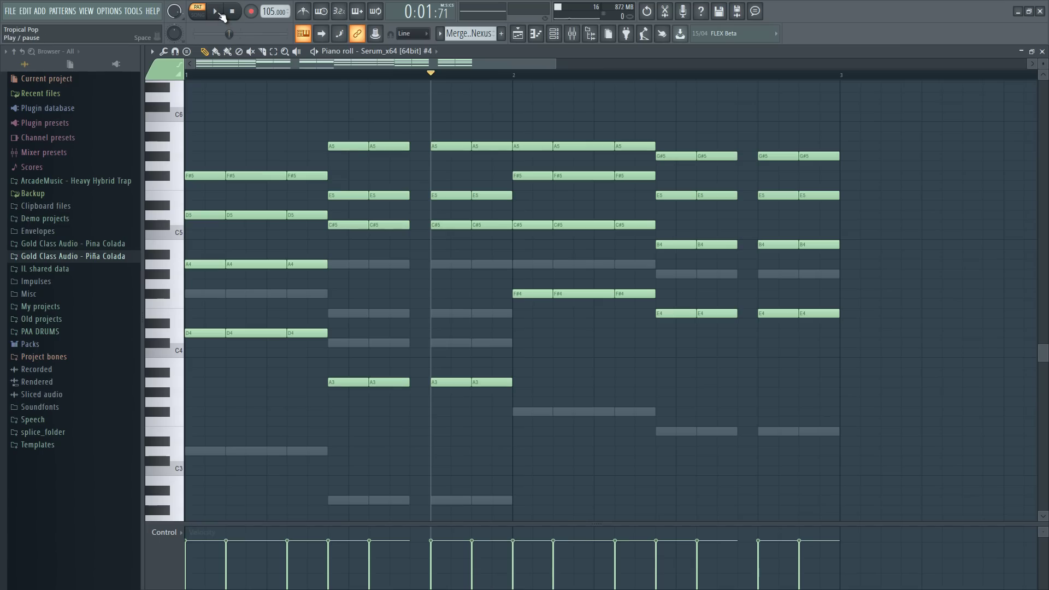
Play the chord pattern and check the Serum #4 insert's parametric EQ
{"action": "left_click", "coordinate": [217, 12]}
{"action": "key", "text": "F7"}
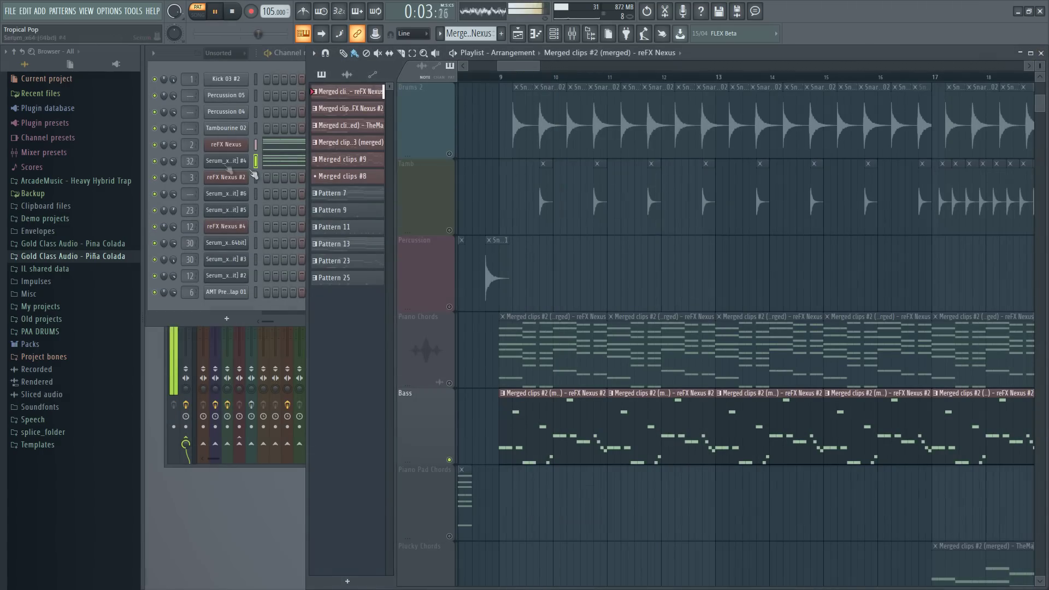
{"action": "left_click", "coordinate": [158, 147]}
{"action": "key", "text": "space"}
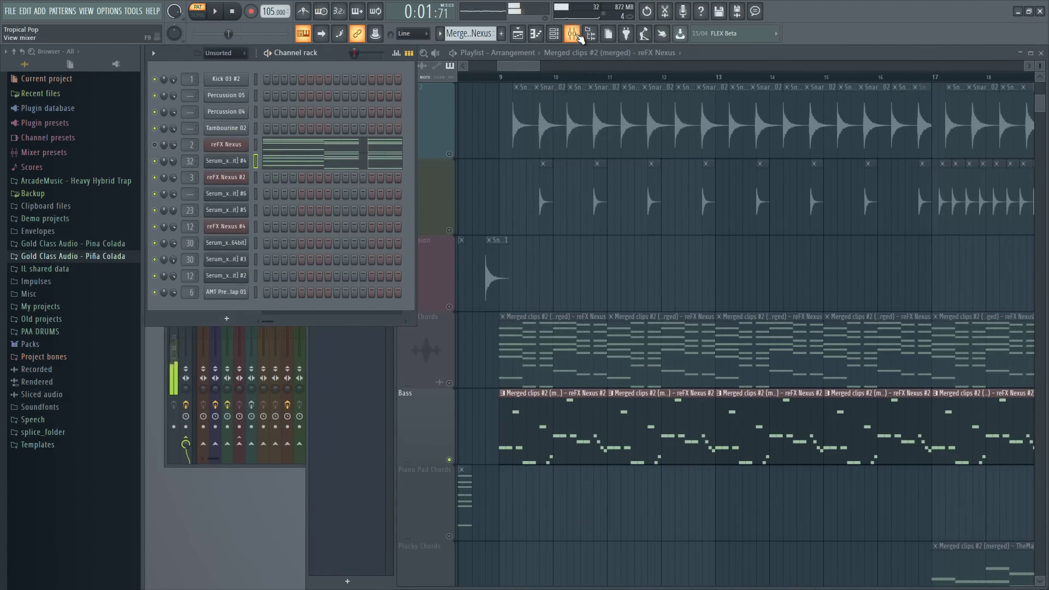
{"action": "key", "text": "F9"}
{"action": "left_click", "coordinate": [896, 163]}
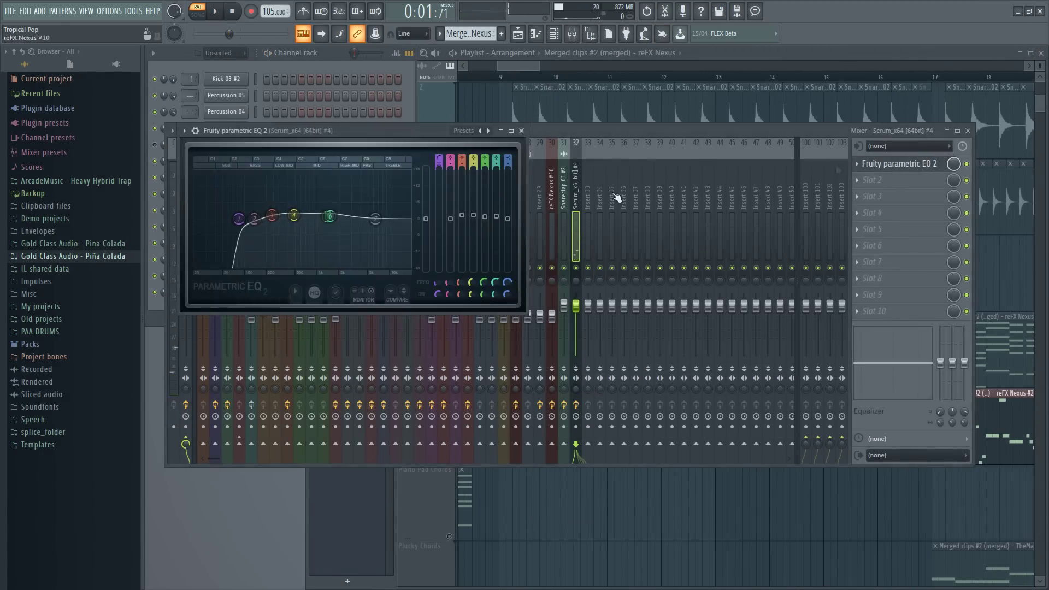
{"action": "key", "text": "F9"}
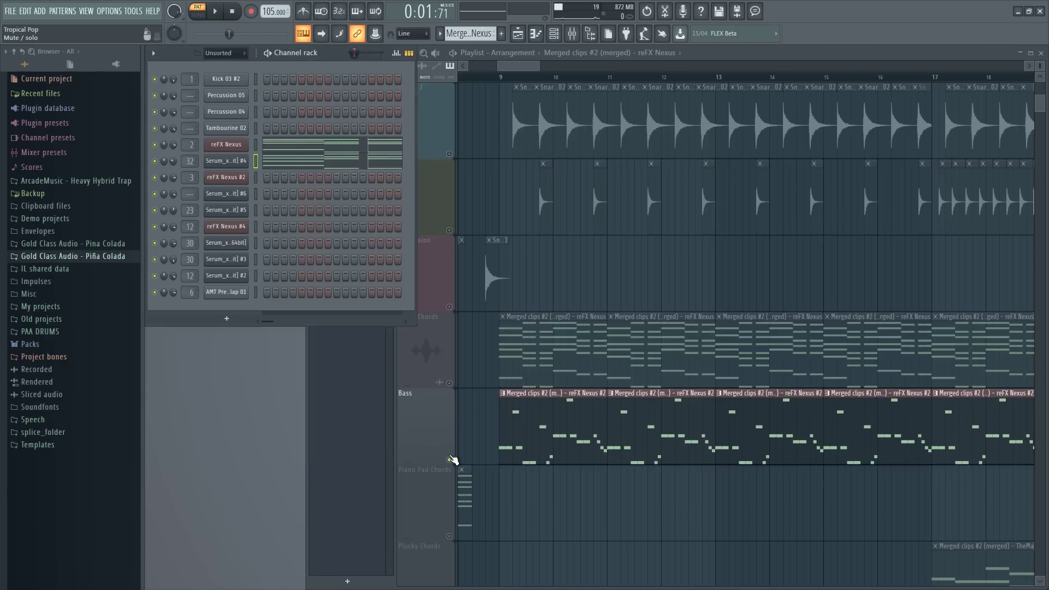
Solo the Bass track, then solo Track 12 and select its Pattern 23 clip
{"action": "right_click", "coordinate": [450, 460]}
{"action": "right_click", "coordinate": [449, 460]}
{"action": "left_click", "coordinate": [576, 421]}
{"action": "scroll", "coordinate": [583, 406], "scroll_direction": "down", "scroll_amount": 6}
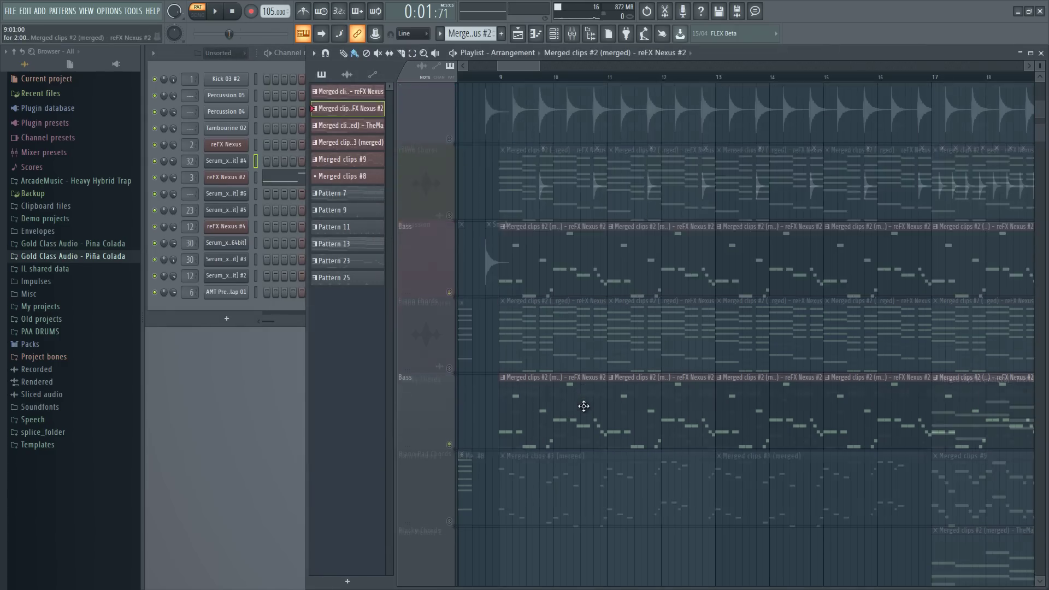
{"action": "right_click", "coordinate": [455, 382]}
{"action": "right_click", "coordinate": [451, 384]}
{"action": "left_click", "coordinate": [556, 357]}
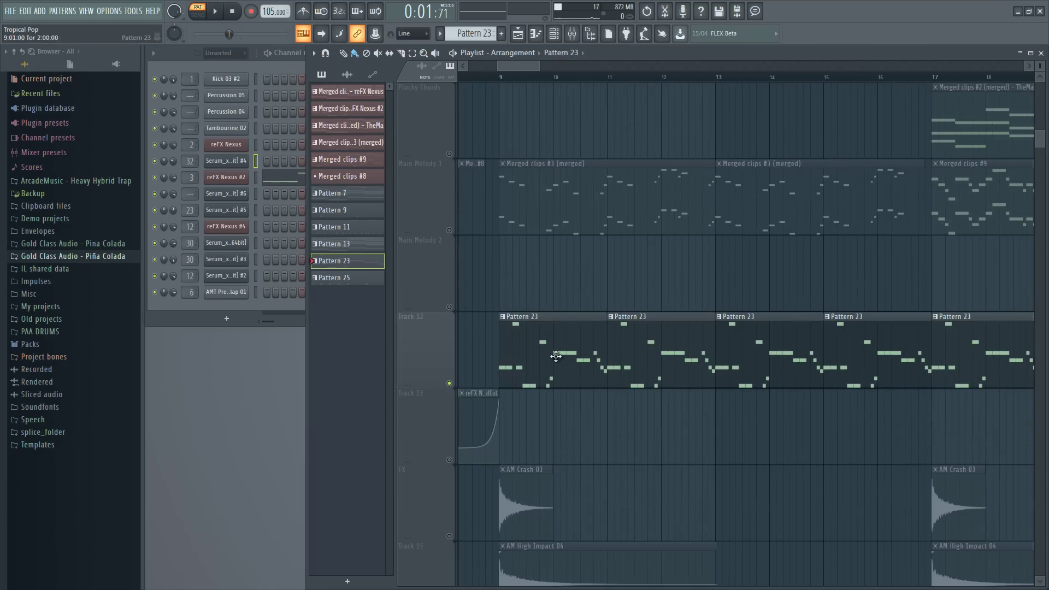
Play the song from bar 9 and view the Serum #6 melody notes
{"action": "left_click", "coordinate": [501, 78]}
{"action": "key", "text": "space"}
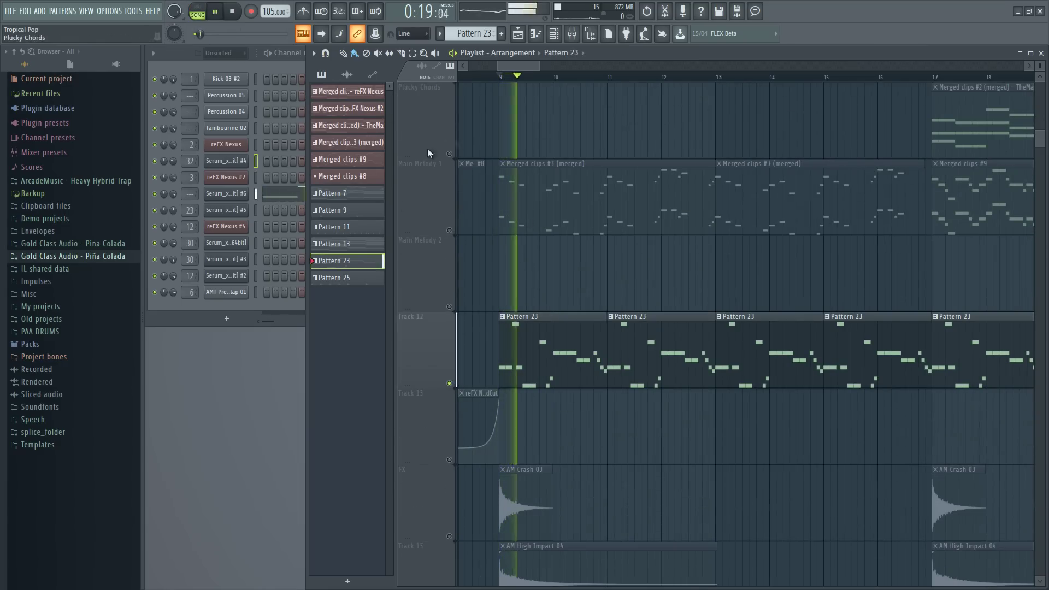
{"action": "left_click", "coordinate": [276, 195]}
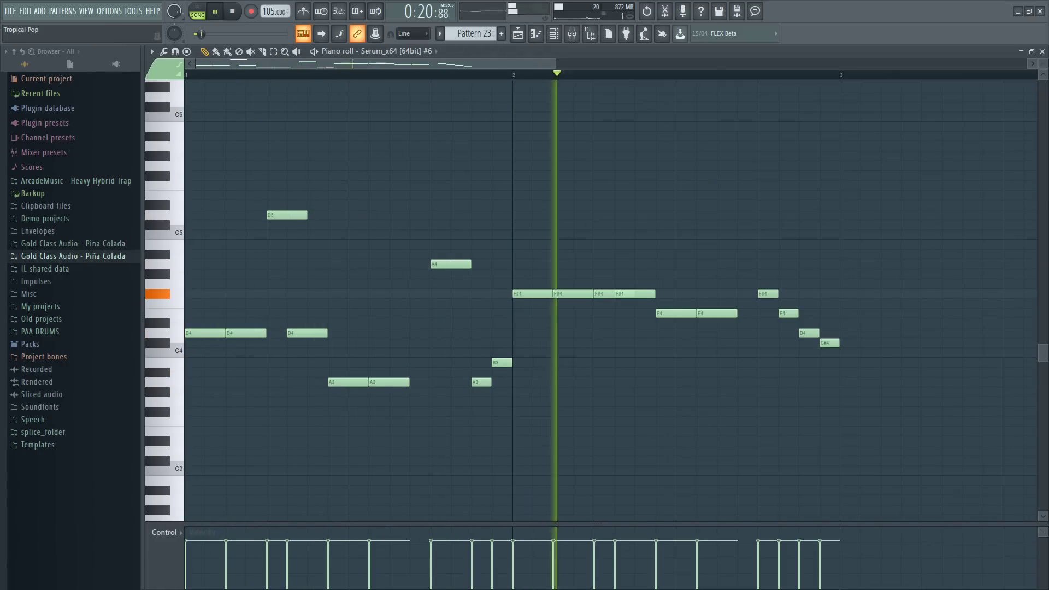
{"action": "key", "text": "space"}
{"action": "left_click", "coordinate": [1043, 51]}
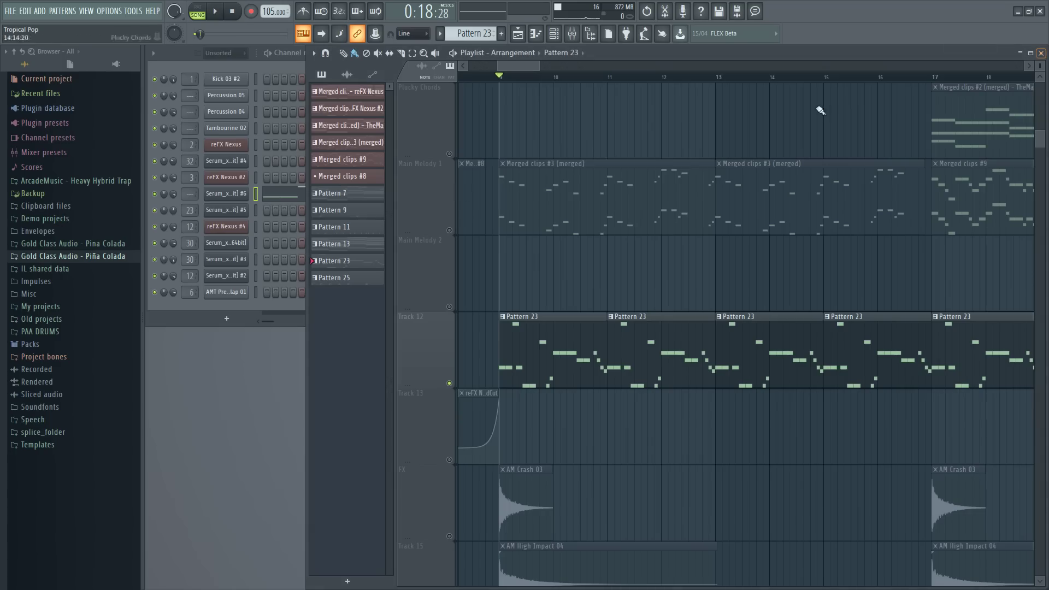
Check the Serum bass synth's preset list, then close the synth
{"action": "left_click", "coordinate": [233, 194]}
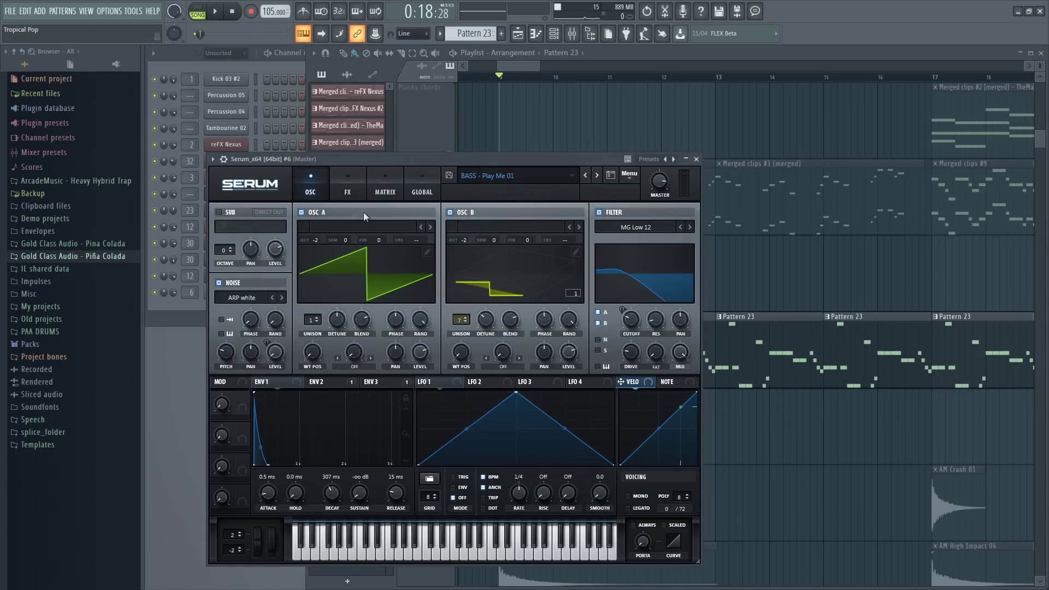
{"action": "left_click", "coordinate": [491, 175]}
{"action": "left_click", "coordinate": [505, 161]}
{"action": "left_click", "coordinate": [687, 159]}
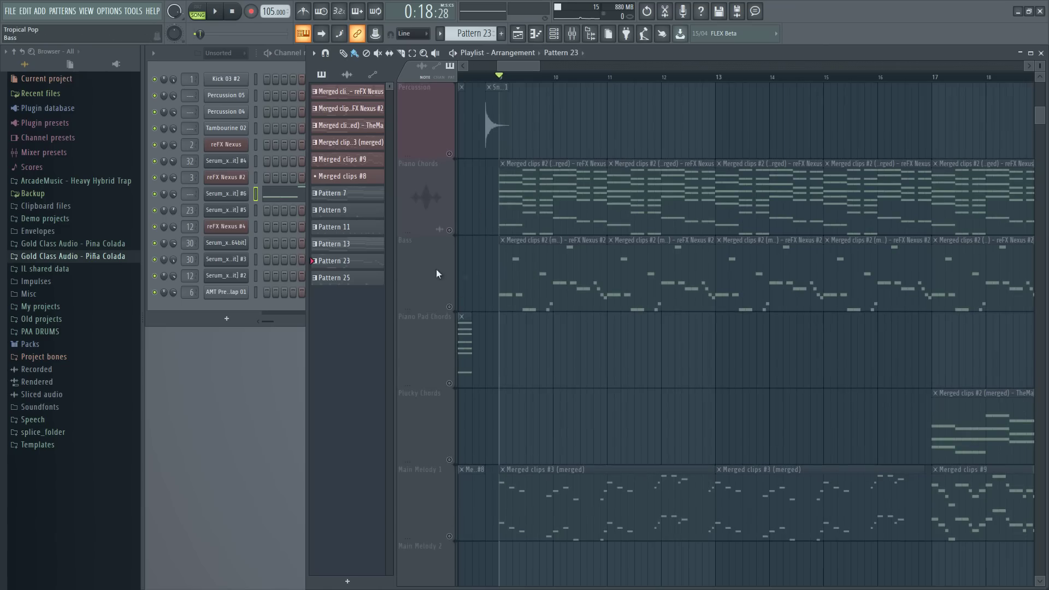
Unmute the Bass track and play the arrangement with it
{"action": "left_click", "coordinate": [450, 307]}
{"action": "key", "text": "space"}
{"action": "scroll", "coordinate": [647, 233], "scroll_direction": "down", "scroll_amount": 2}
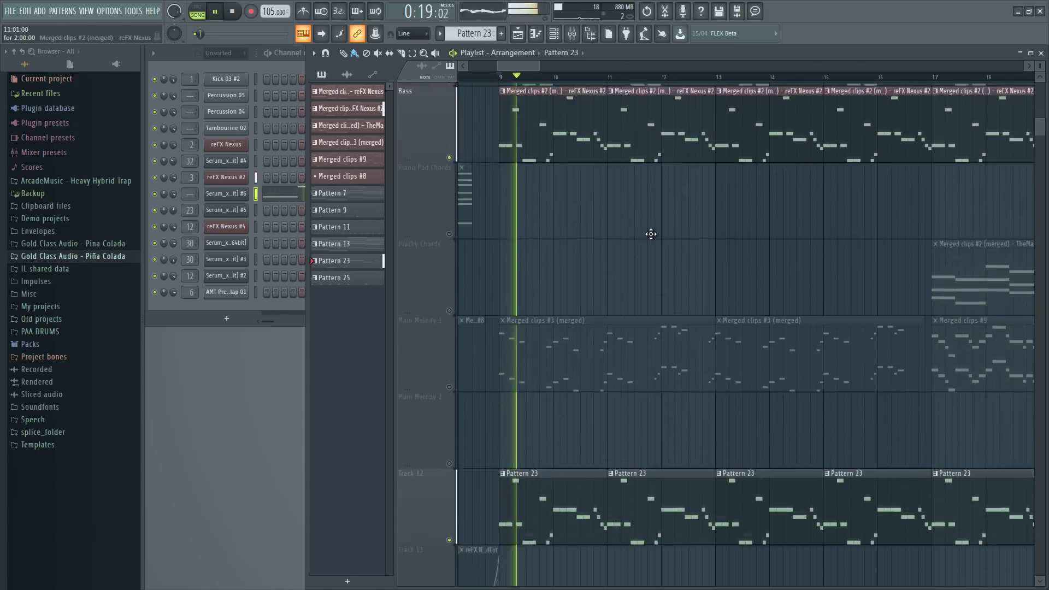
{"action": "scroll", "coordinate": [647, 233], "scroll_direction": "down", "scroll_amount": 1}
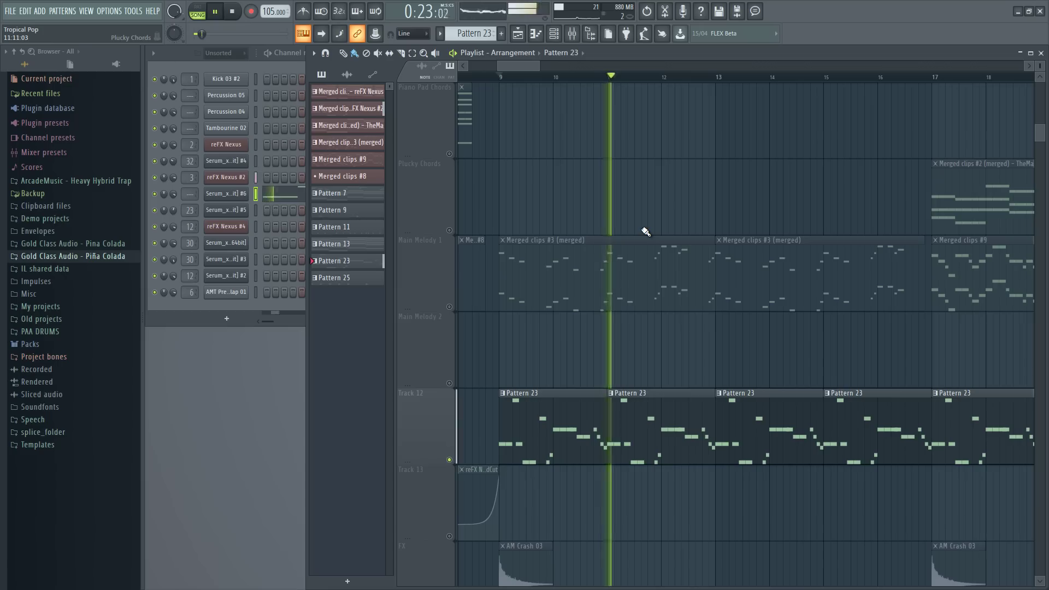
{"action": "key", "text": "space"}
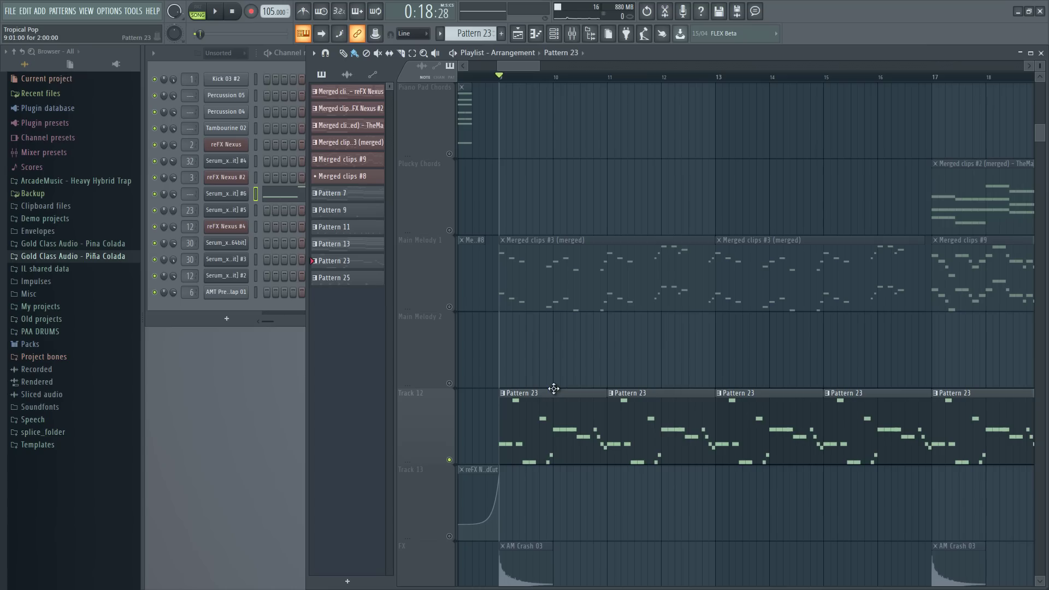
{"action": "scroll", "coordinate": [554, 388], "scroll_direction": "down", "scroll_amount": 2}
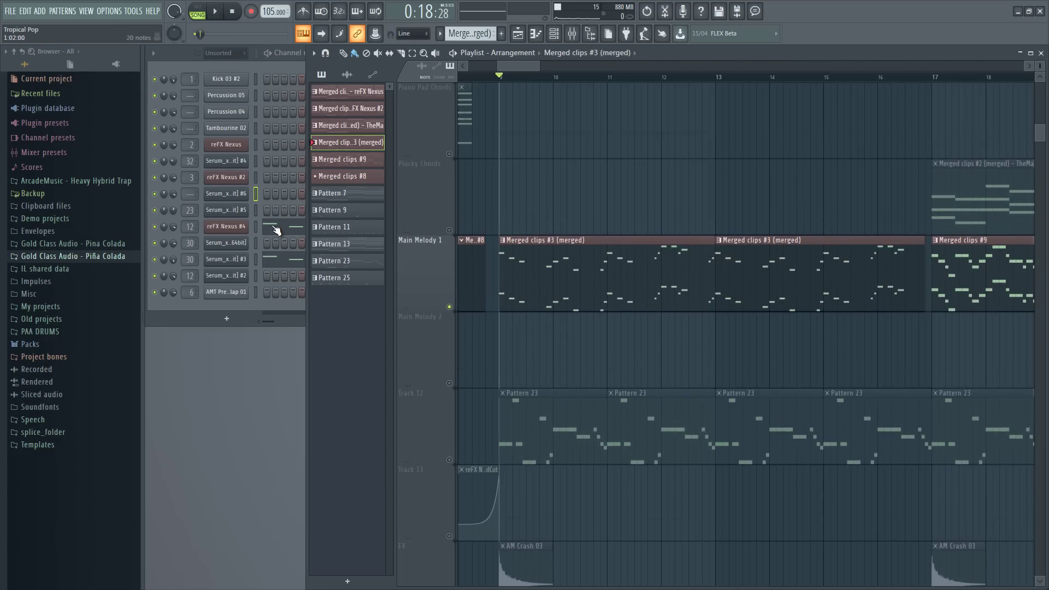
Switch to pattern mode and play the Nexus #4 main melody pattern
{"action": "right_click", "coordinate": [156, 227]}
{"action": "left_click", "coordinate": [165, 234]}
{"action": "left_click", "coordinate": [345, 227]}
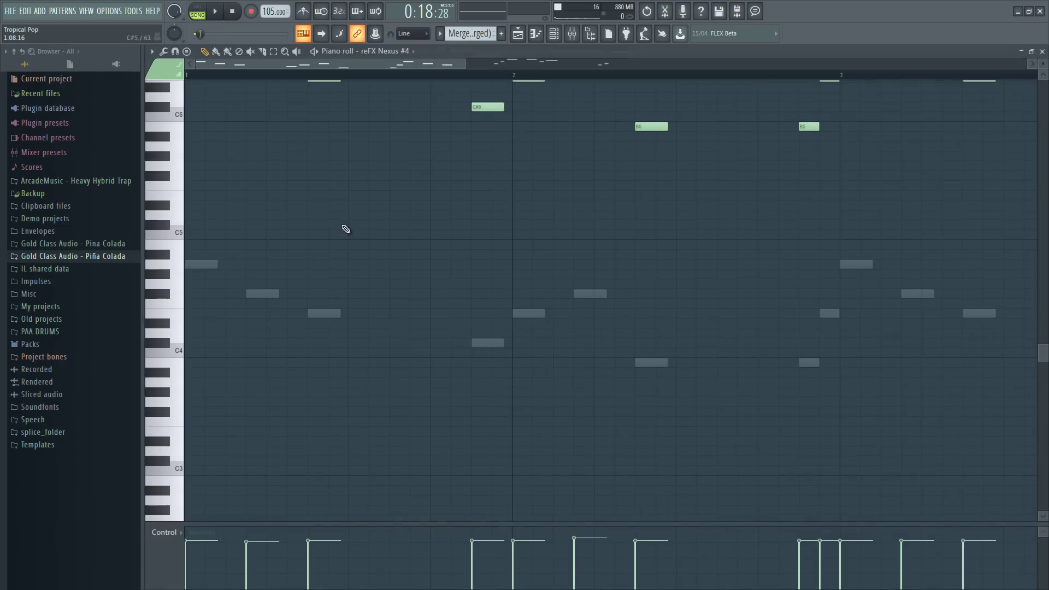
{"action": "left_click", "coordinate": [208, 12]}
{"action": "left_click", "coordinate": [216, 14]}
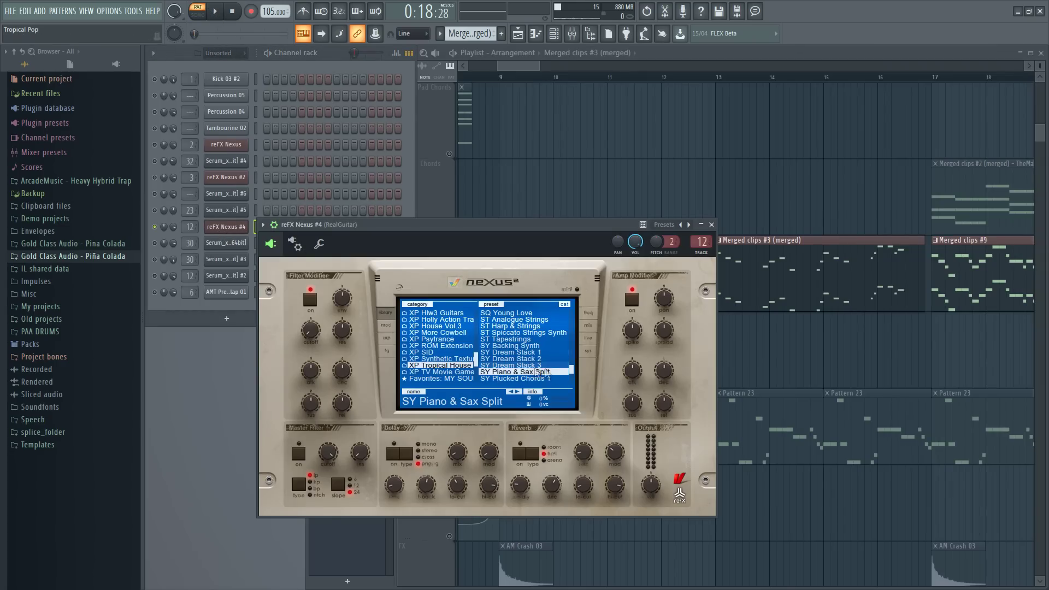
{"action": "left_click", "coordinate": [234, 227]}
{"action": "key", "text": "space"}
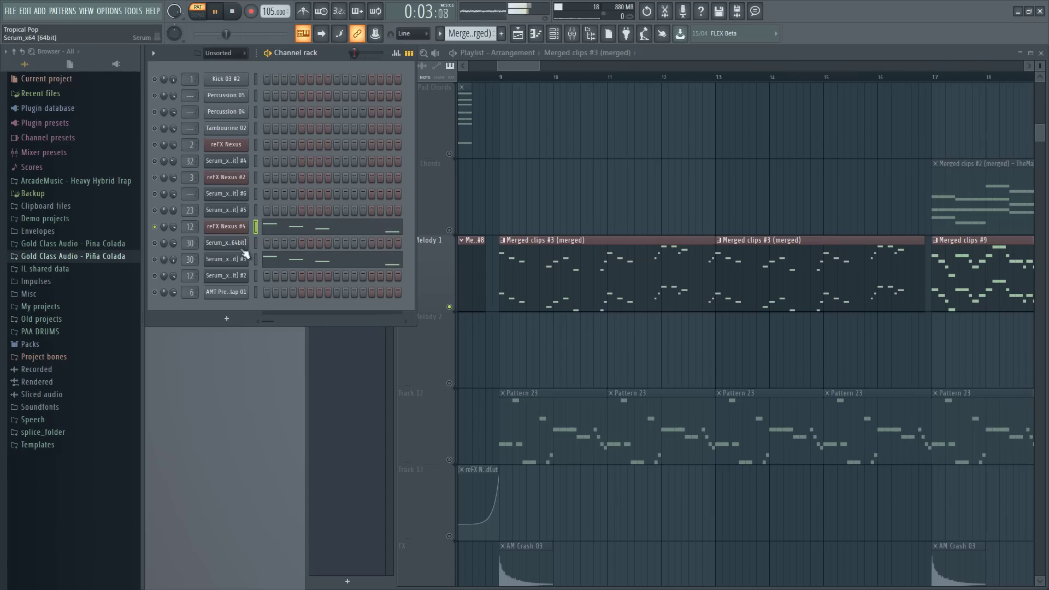
{"action": "key", "text": "space"}
Solo Serum #3 and preview its 'PLUCK - Kygo 01' pluck sound
{"action": "right_click", "coordinate": [155, 261]}
{"action": "left_click", "coordinate": [159, 263]}
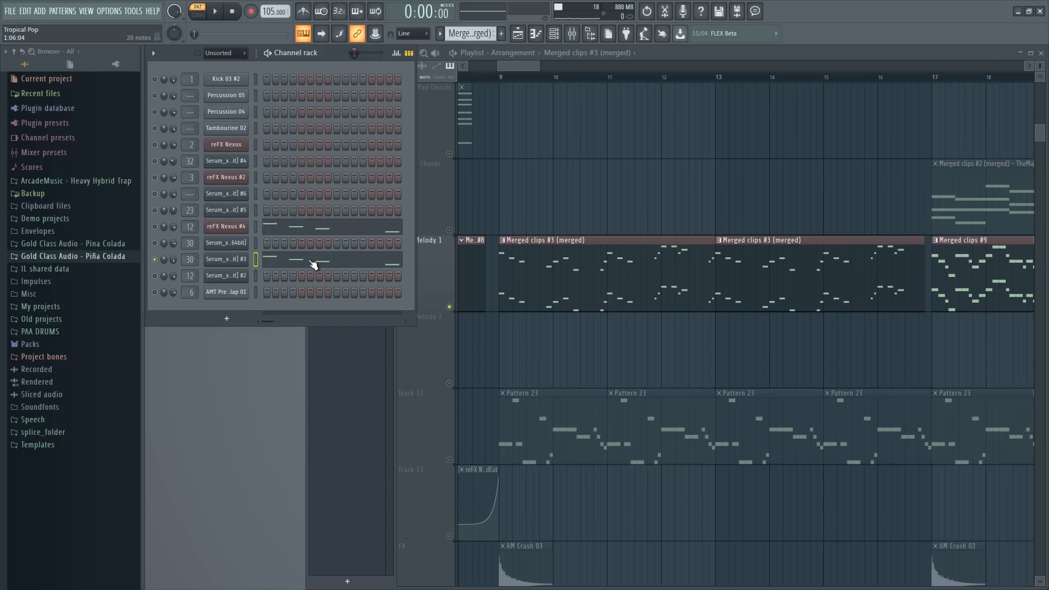
{"action": "left_click", "coordinate": [277, 261]}
{"action": "key", "text": "Escape"}
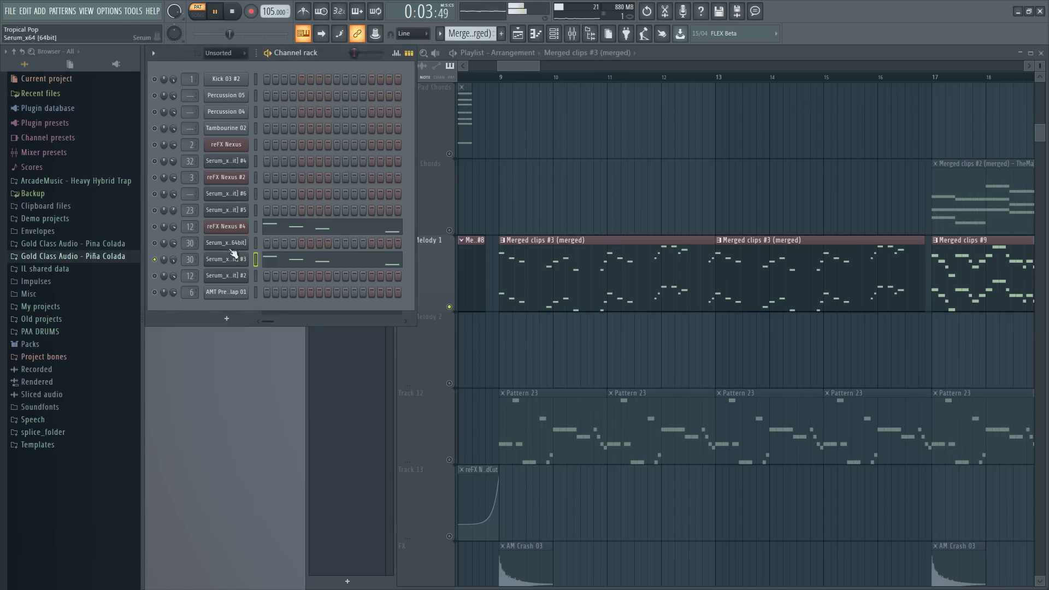
{"action": "left_click", "coordinate": [232, 259]}
{"action": "key", "text": "space"}
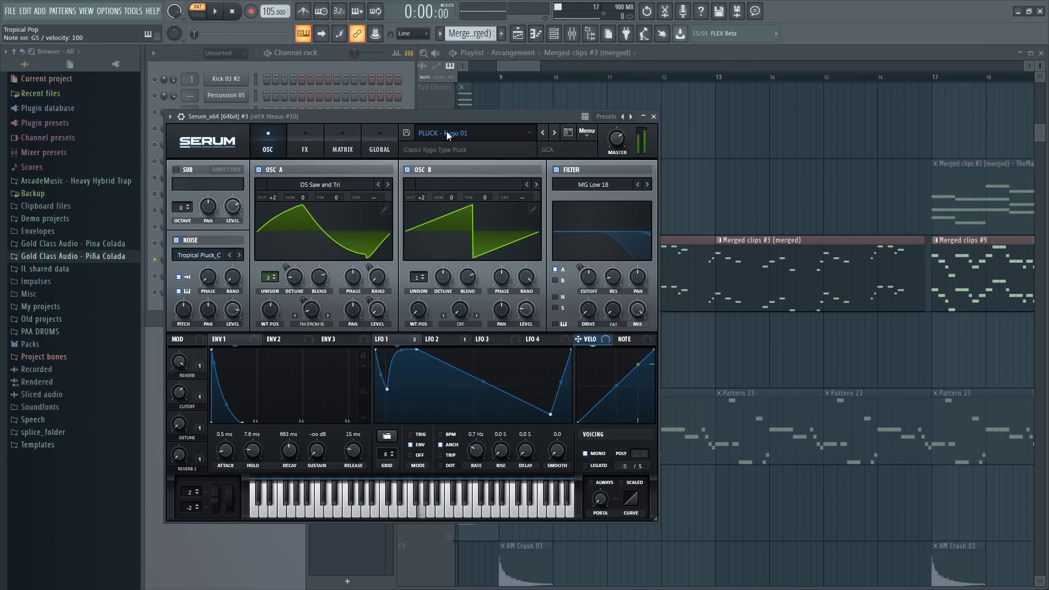
{"action": "key", "text": "r"}
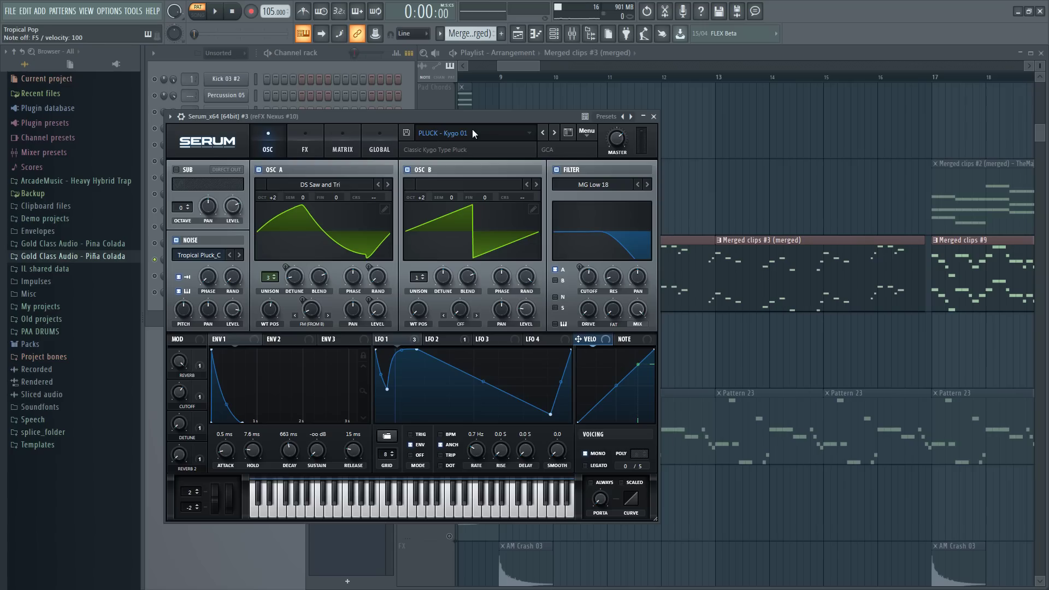
{"action": "left_click", "coordinate": [654, 117]}
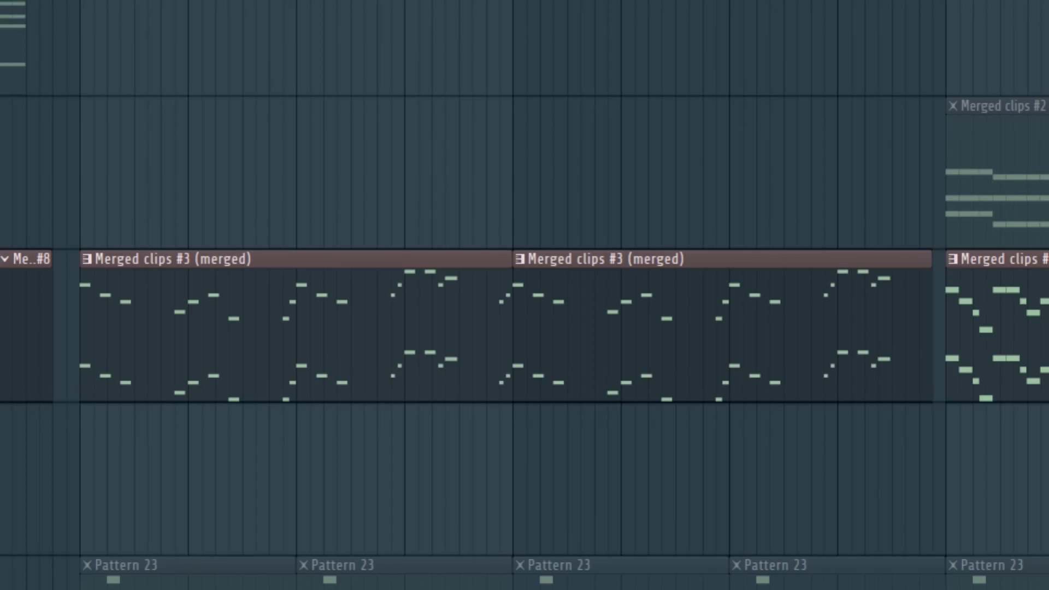
Play the song, then open the Merged clips #3 melody on reFX Nexus #4 in the piano roll
{"action": "key", "text": "space"}
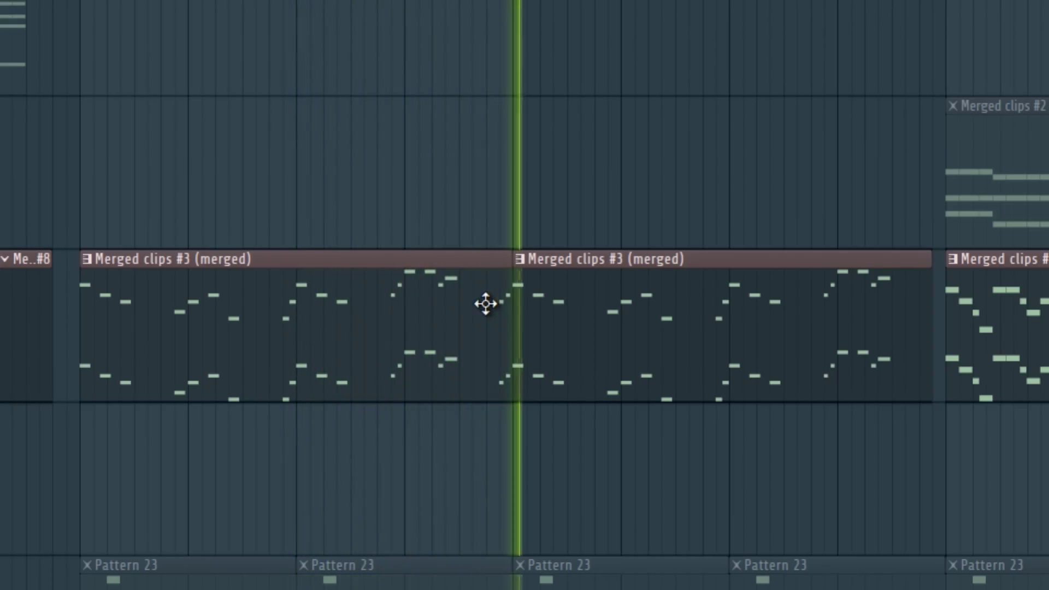
{"action": "key", "text": "space"}
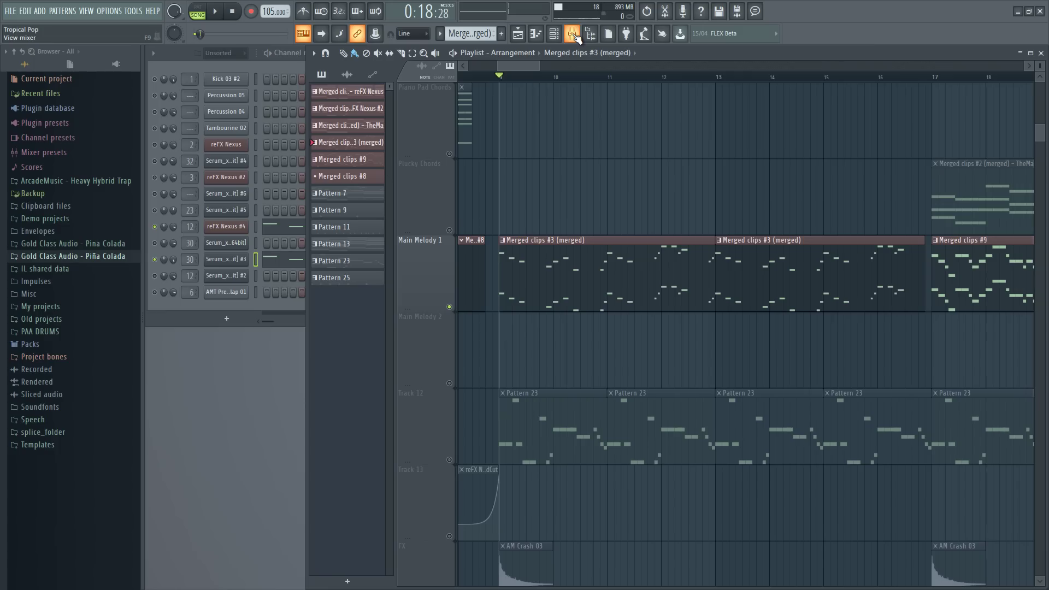
{"action": "double_click", "coordinate": [532, 291]}
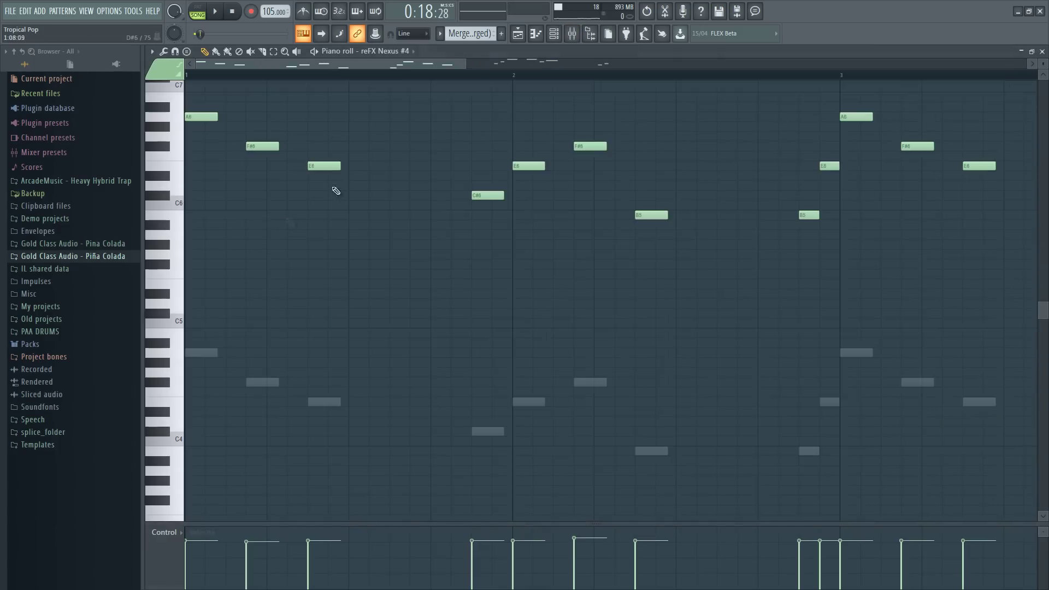
{"action": "scroll", "coordinate": [377, 152], "scroll_direction": "up", "scroll_amount": 3}
{"action": "scroll", "coordinate": [225, 80], "scroll_direction": "down", "scroll_amount": 3}
Play the Merged clips #3 melody several times, including from bar 3
{"action": "key", "text": "space"}
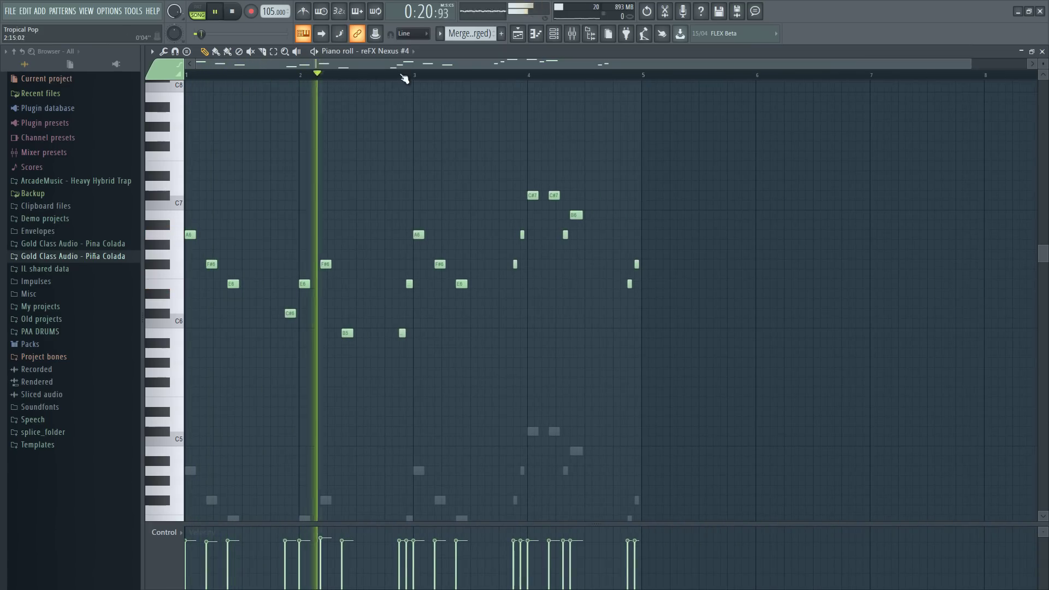
{"action": "key", "text": "space"}
{"action": "key", "text": "space"}
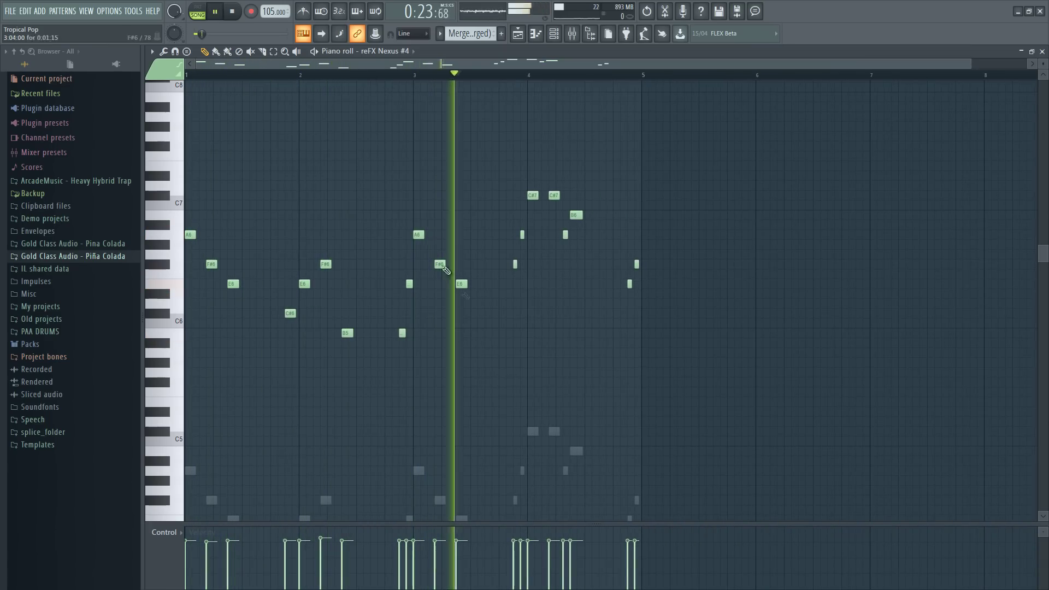
{"action": "key", "text": "space"}
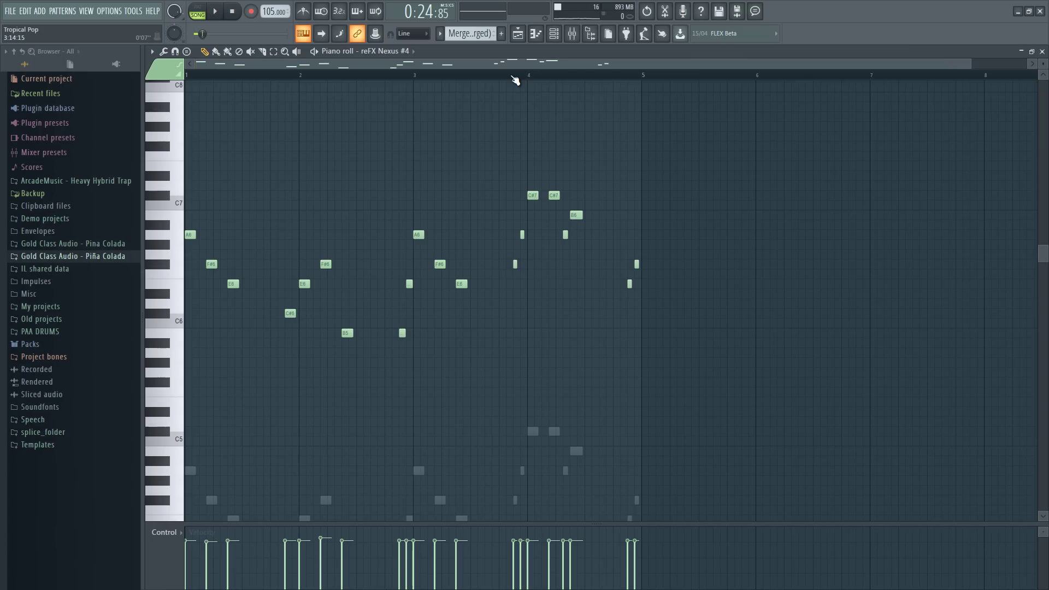
{"action": "key", "text": "space"}
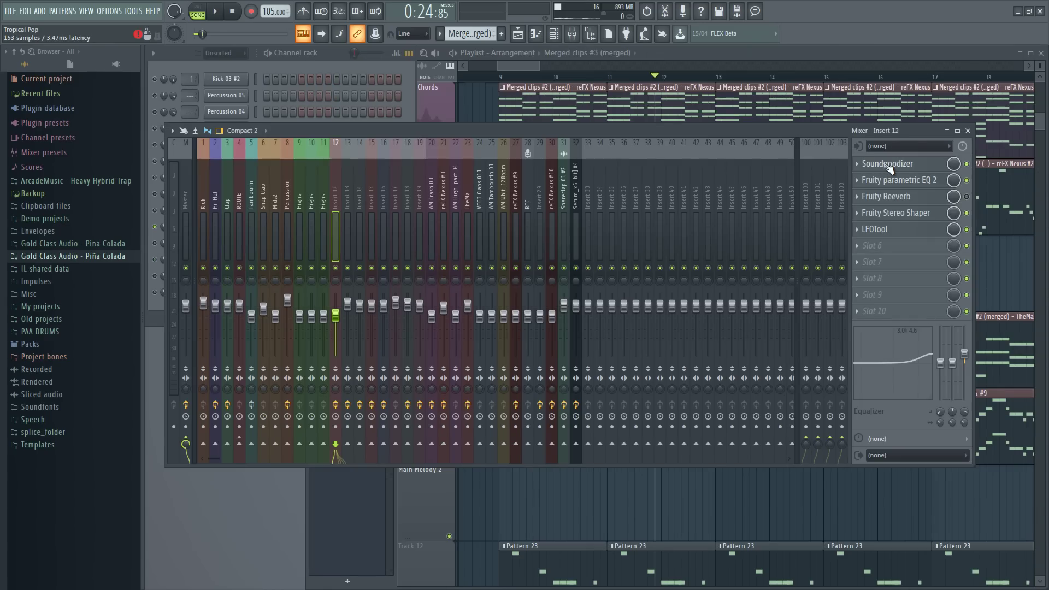
Review Insert 12's Soundgoodizer and EQ, then load the Stereo Shaper's Stereoize 2 preset
{"action": "left_click", "coordinate": [888, 164]}
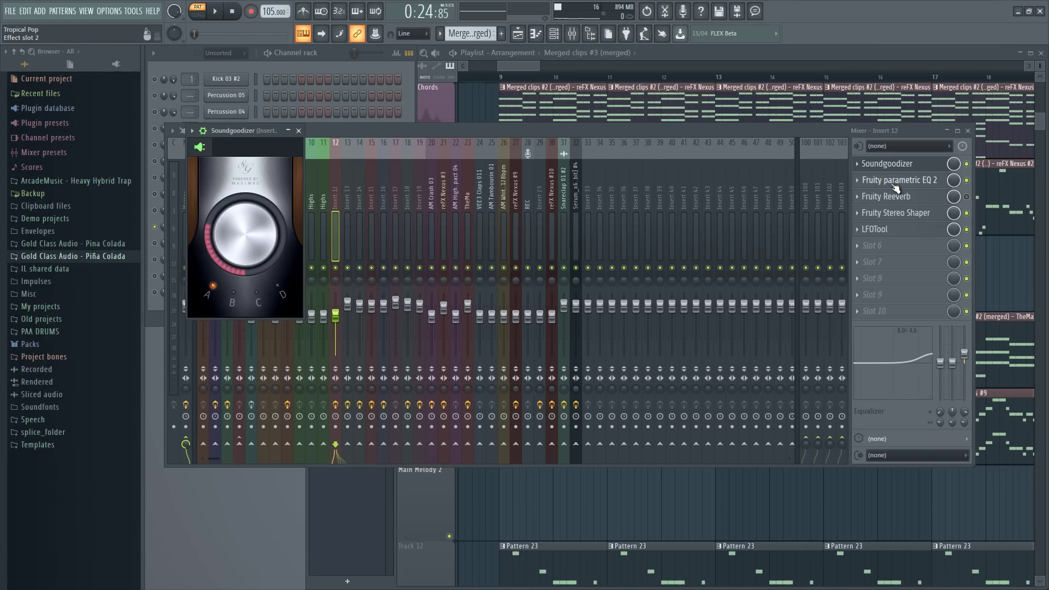
{"action": "left_click", "coordinate": [894, 184]}
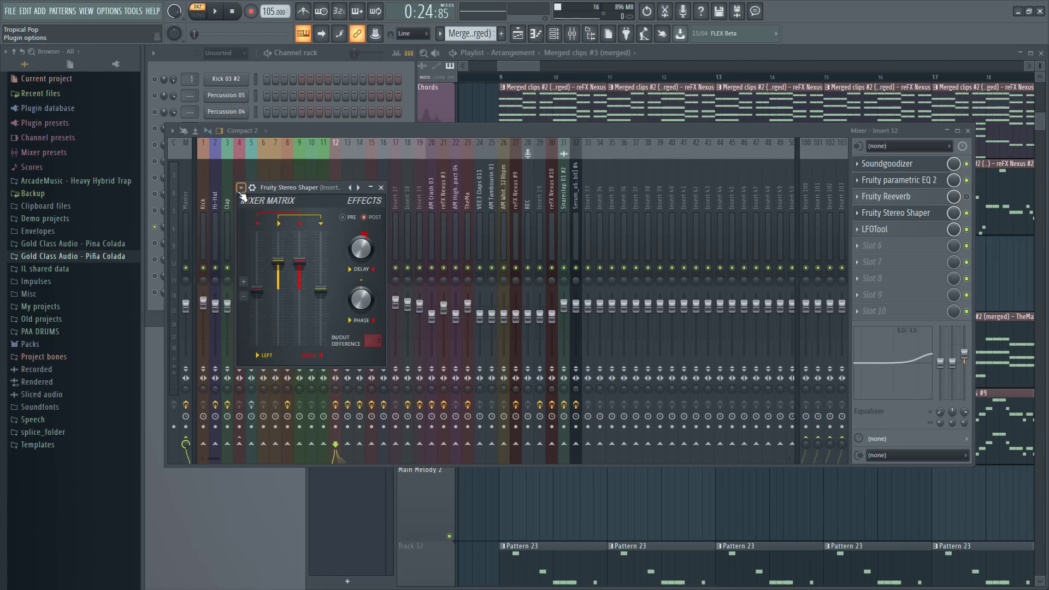
{"action": "left_click", "coordinate": [351, 80]}
{"action": "mouse_move", "coordinate": [408, 140]}
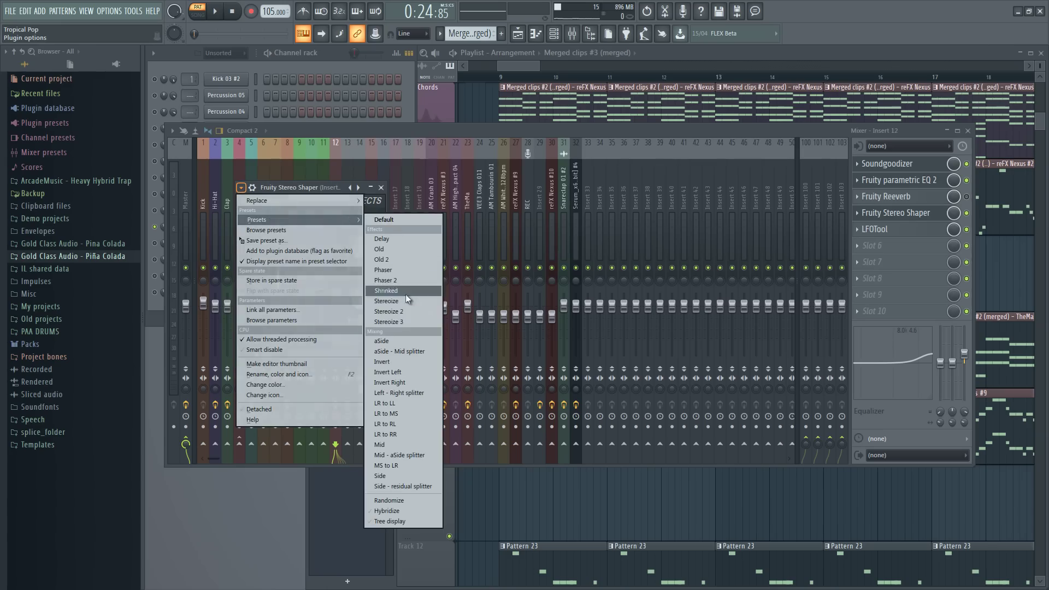
{"action": "left_click", "coordinate": [403, 312]}
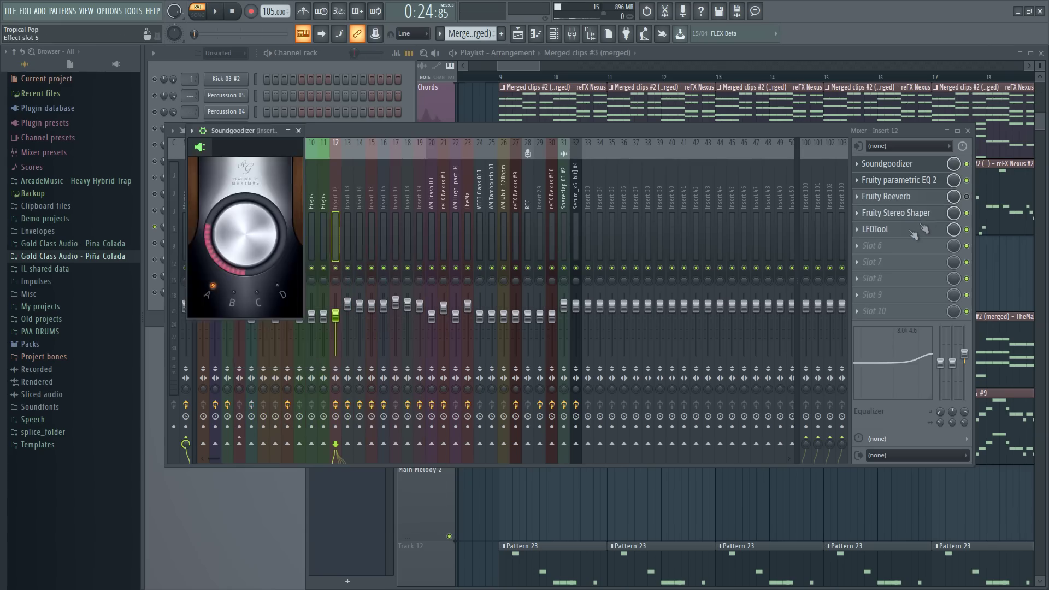
Check Insert 12's LFOTool and parametric EQ effects
{"action": "left_click", "coordinate": [913, 232]}
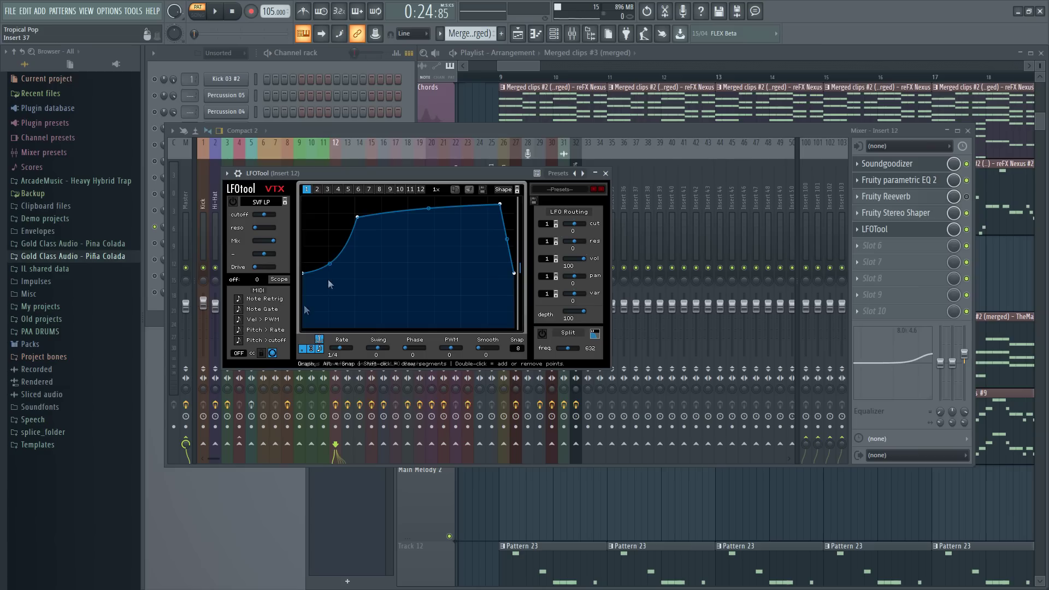
{"action": "left_click", "coordinate": [881, 231]}
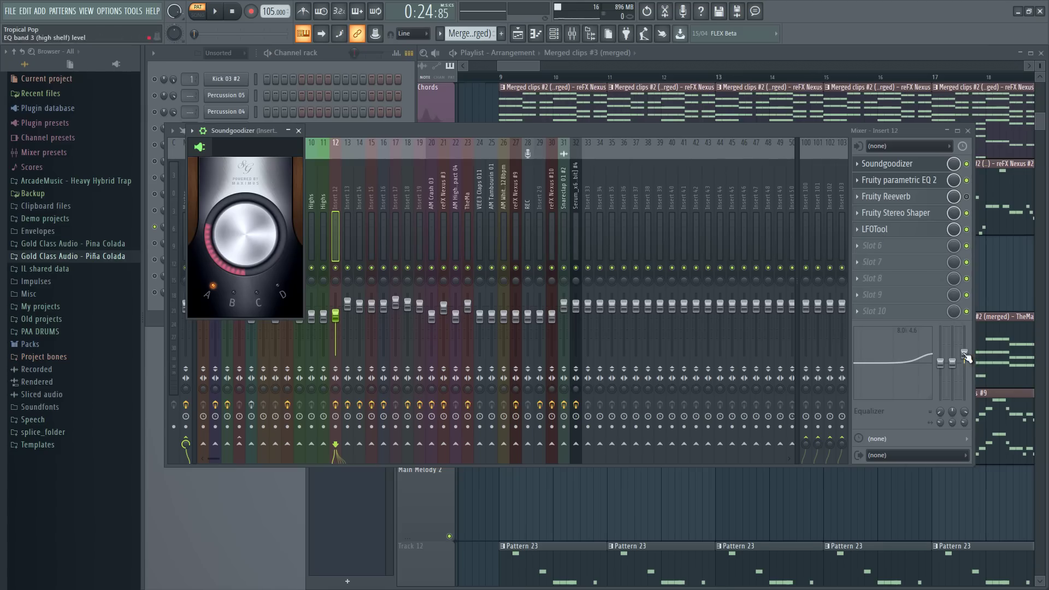
{"action": "left_click", "coordinate": [899, 180]}
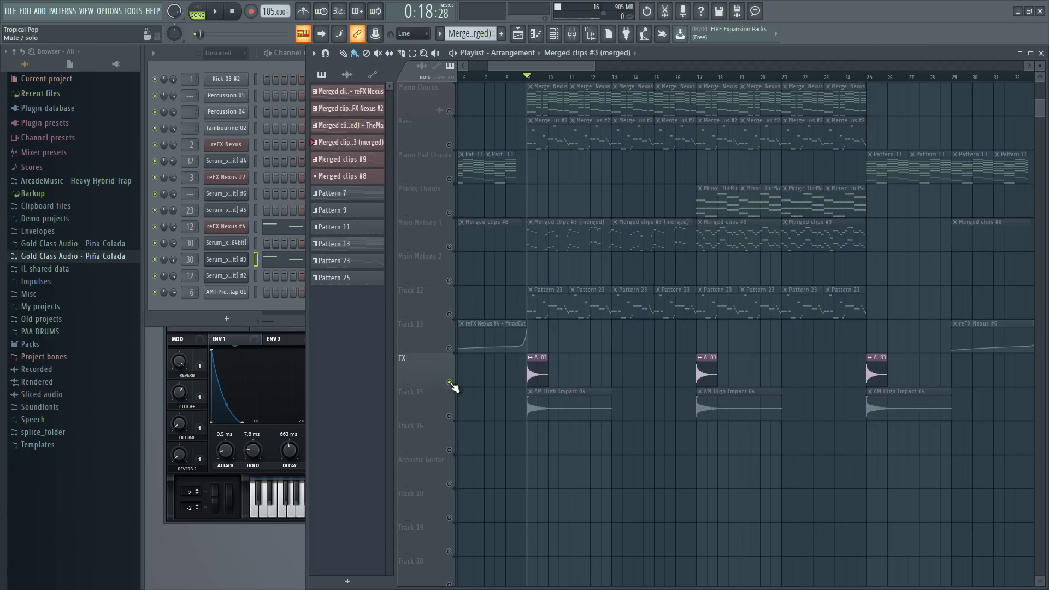
Unmute the Track 15 impact clips and play from bar 9, then solo Main Melody 1 and select Merged clips #9
{"action": "left_click", "coordinate": [449, 417]}
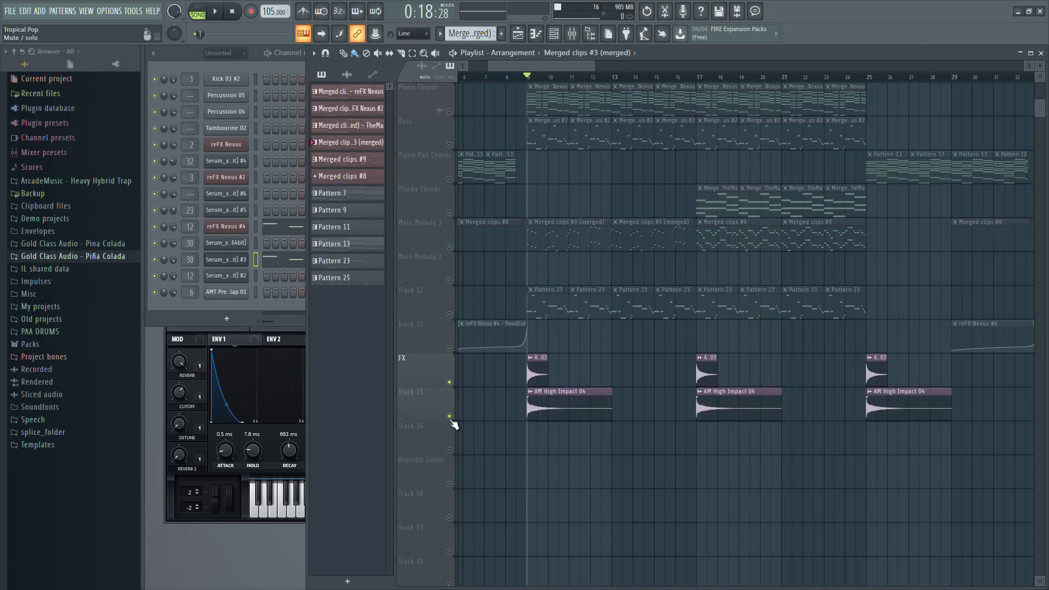
{"action": "key", "text": "space"}
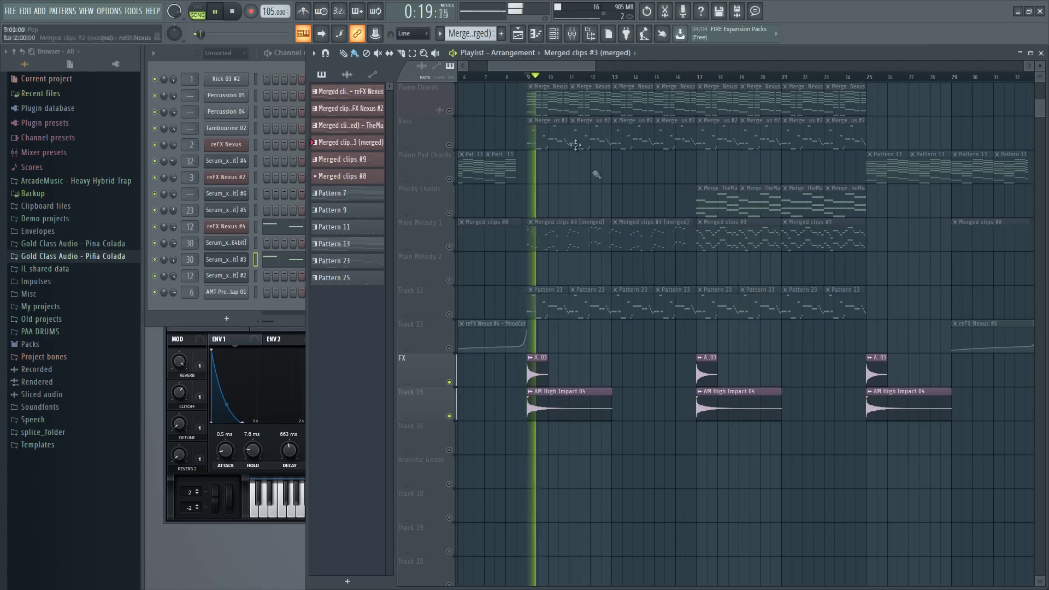
{"action": "scroll", "coordinate": [595, 219], "scroll_direction": "down", "scroll_amount": 3}
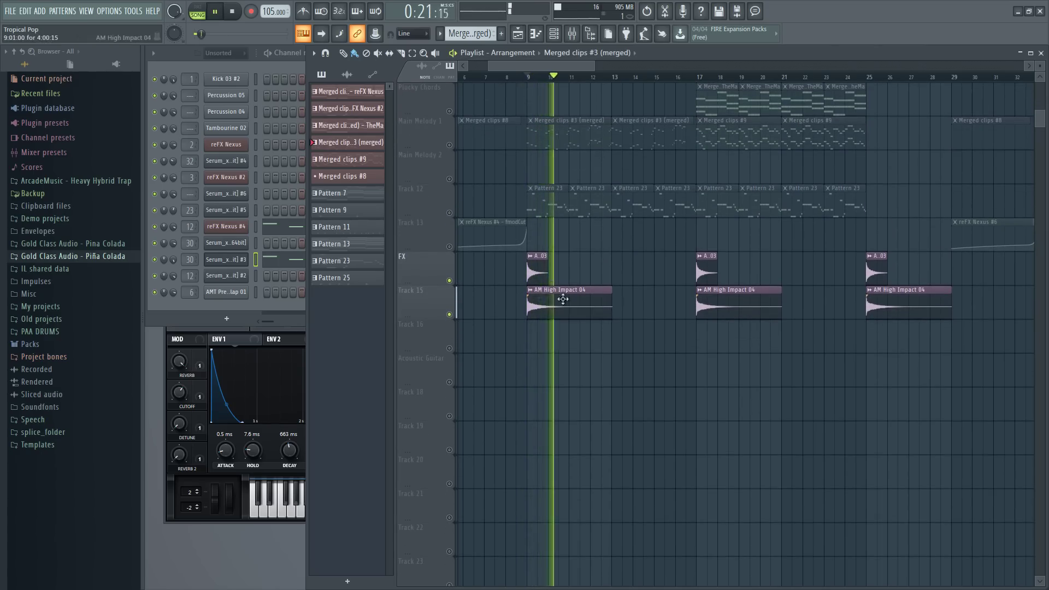
{"action": "scroll", "coordinate": [621, 293], "scroll_direction": "up", "scroll_amount": 4}
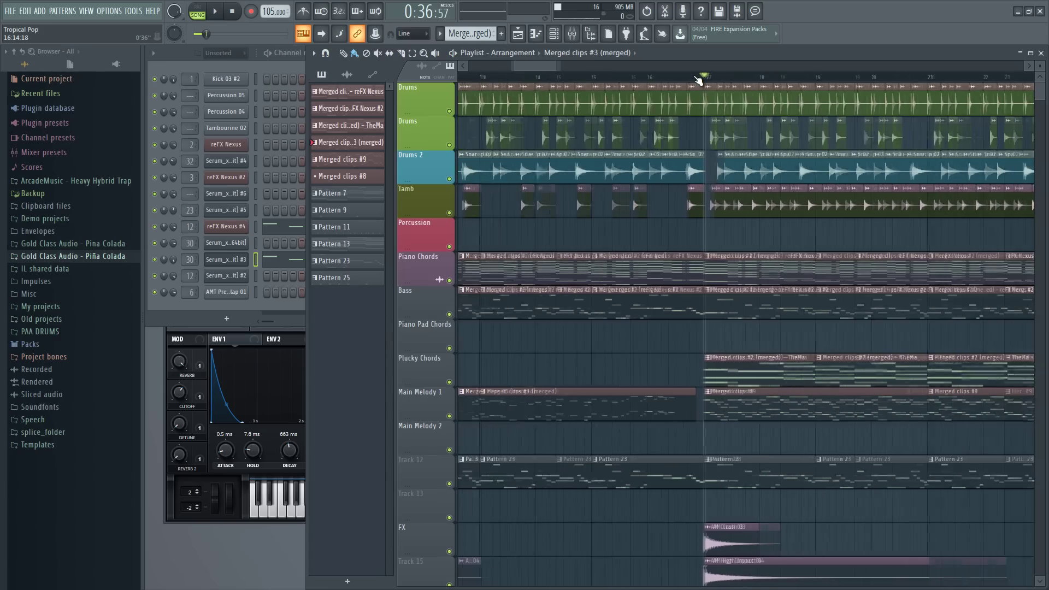
{"action": "scroll", "coordinate": [699, 80], "scroll_direction": "down", "scroll_amount": 2}
{"action": "right_click", "coordinate": [450, 417]}
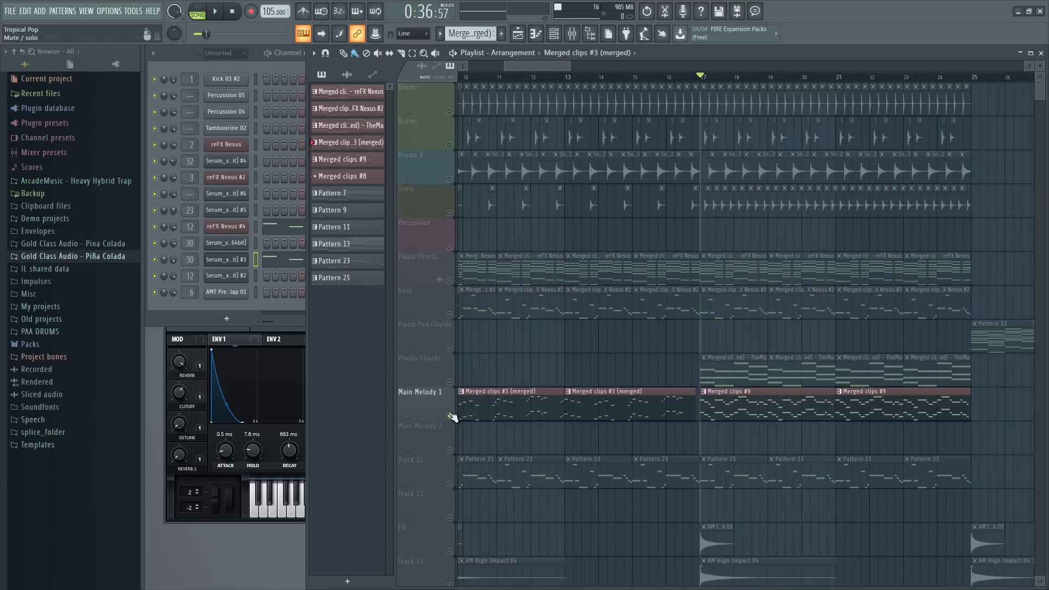
{"action": "left_click", "coordinate": [749, 404]}
Play the Serum melody pattern alone in PAT mode, view its notes, then open its Serum synth
{"action": "left_click", "coordinate": [271, 65]}
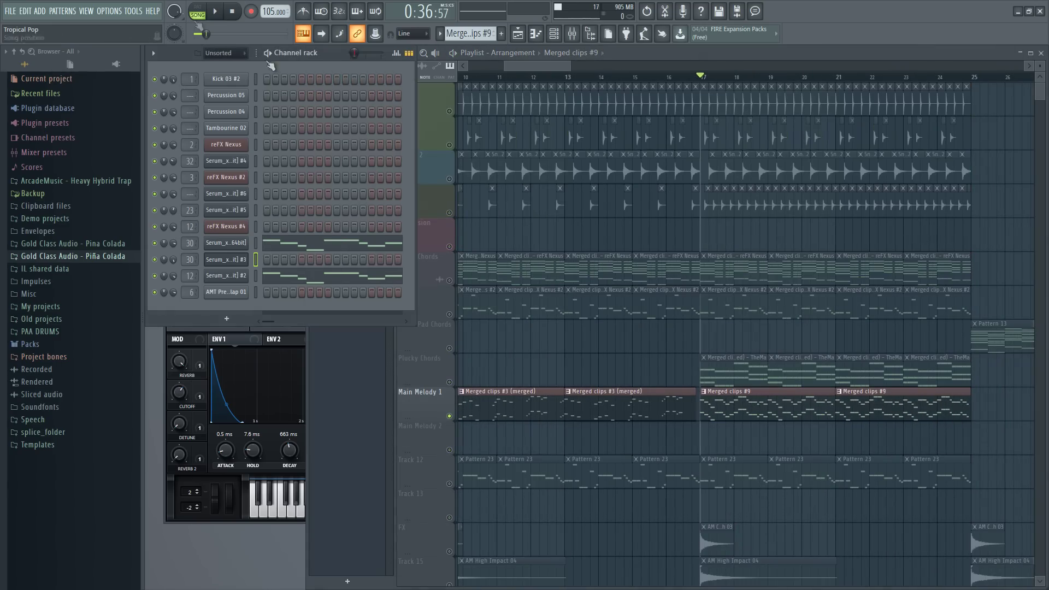
{"action": "left_click", "coordinate": [197, 12]}
{"action": "left_click", "coordinate": [219, 12]}
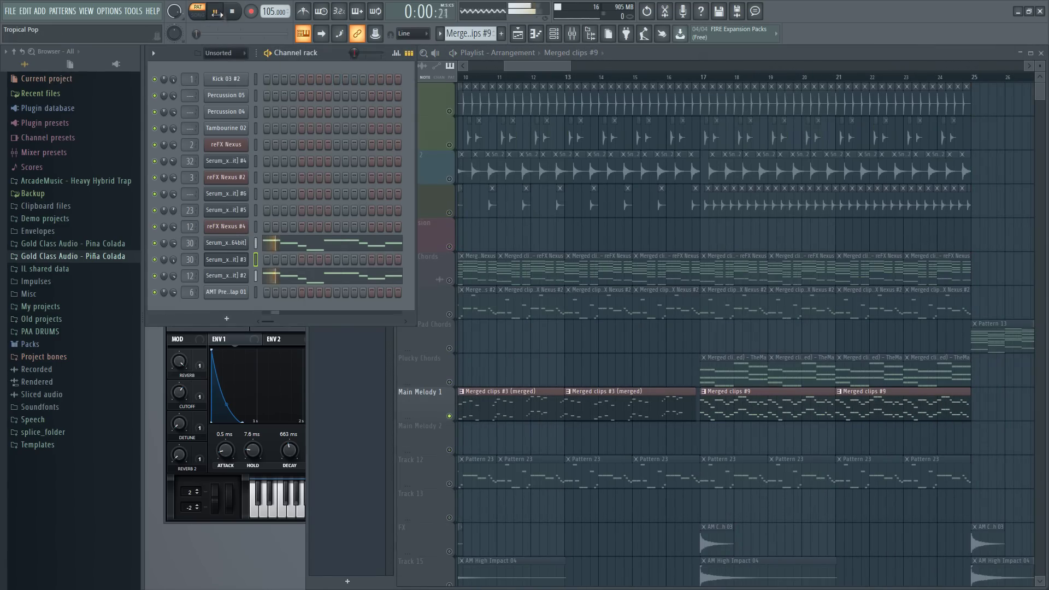
{"action": "left_click", "coordinate": [340, 246]}
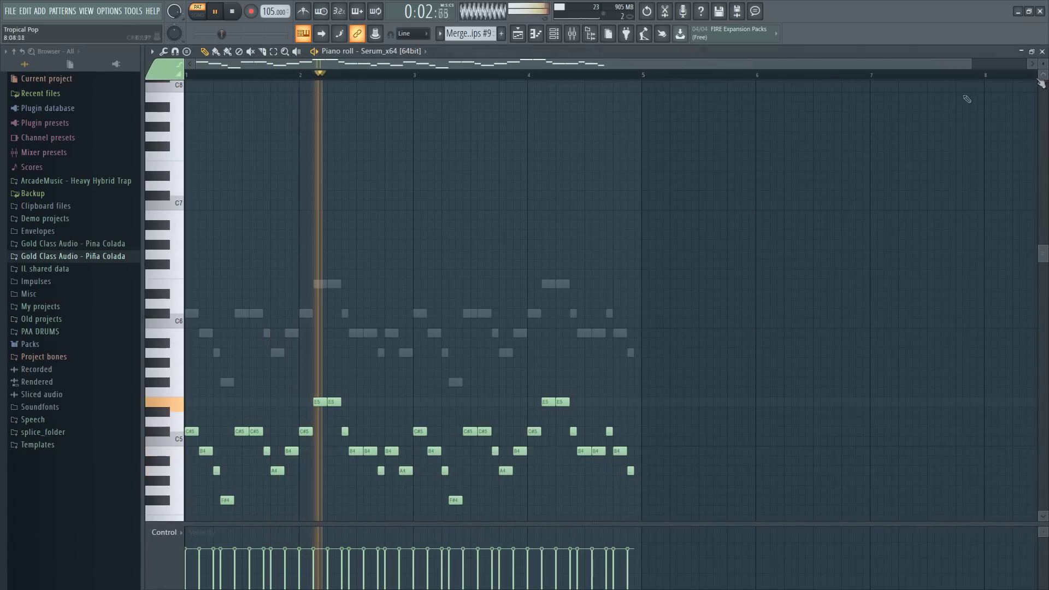
{"action": "scroll", "coordinate": [846, 162], "scroll_direction": "down", "scroll_amount": 3}
{"action": "key", "text": "space"}
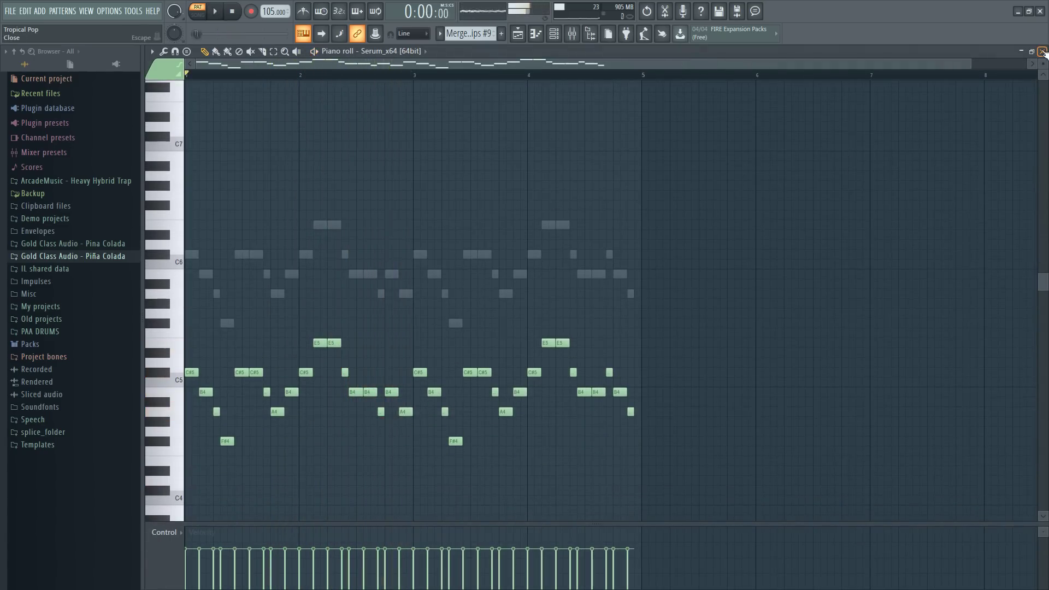
{"action": "left_click", "coordinate": [1042, 51]}
{"action": "left_click", "coordinate": [227, 245]}
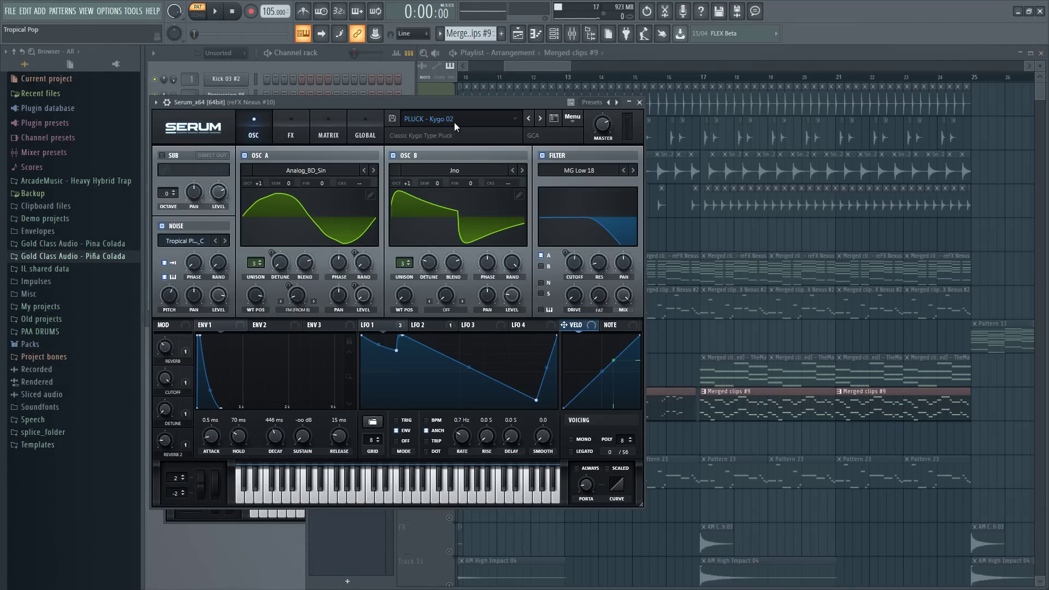
Play test notes on the PLUCK - Kygo 02 Serum synth, then close the window
{"action": "key", "text": "b"}
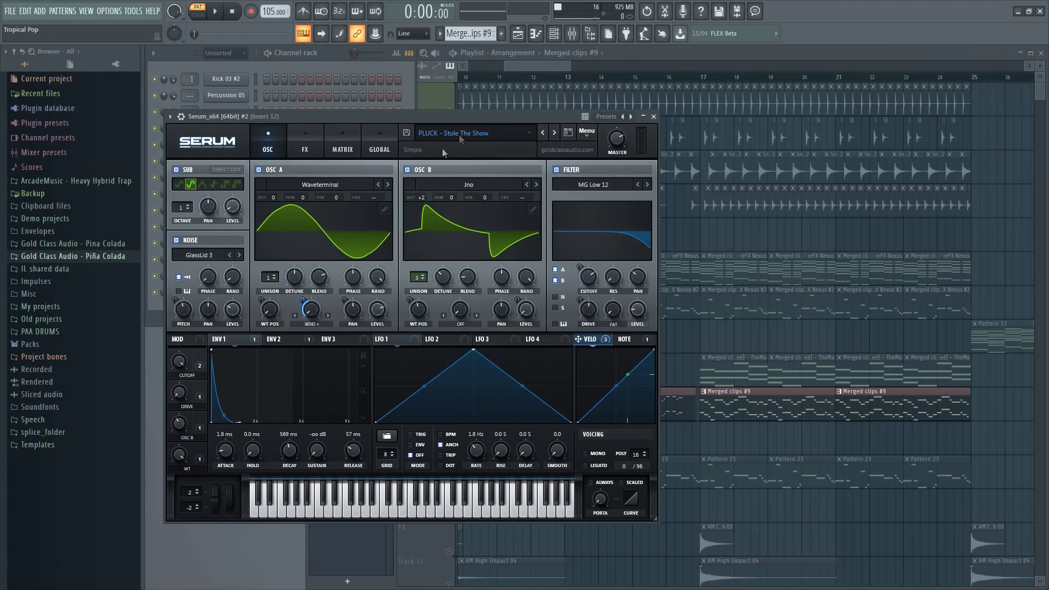
{"action": "key", "text": "y"}
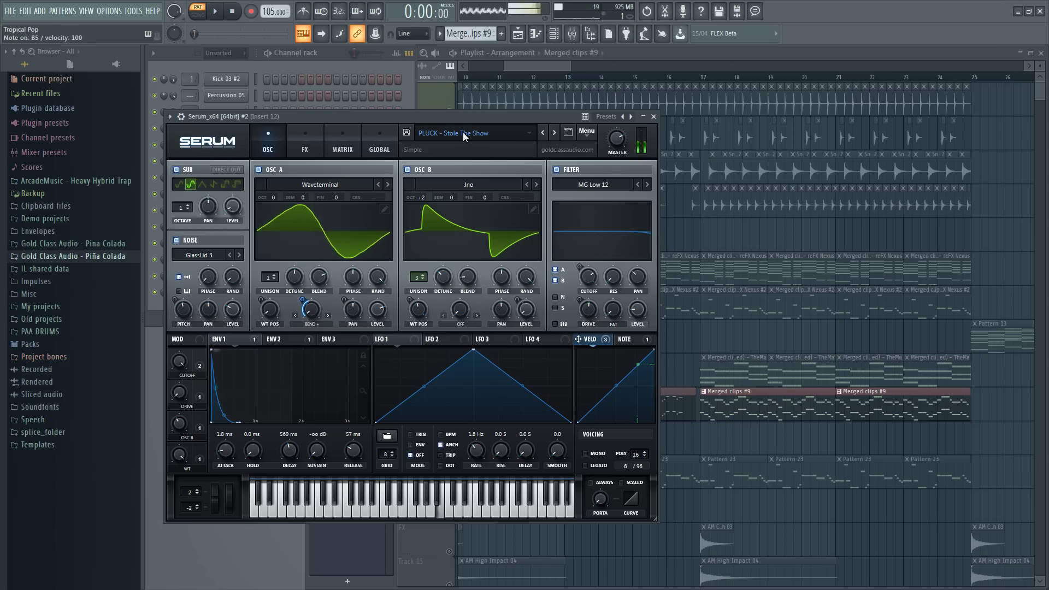
{"action": "left_click", "coordinate": [654, 116]}
Inspect the Fruity parametric EQ 2 on mixer insert 30, then close it
{"action": "key", "text": "F9"}
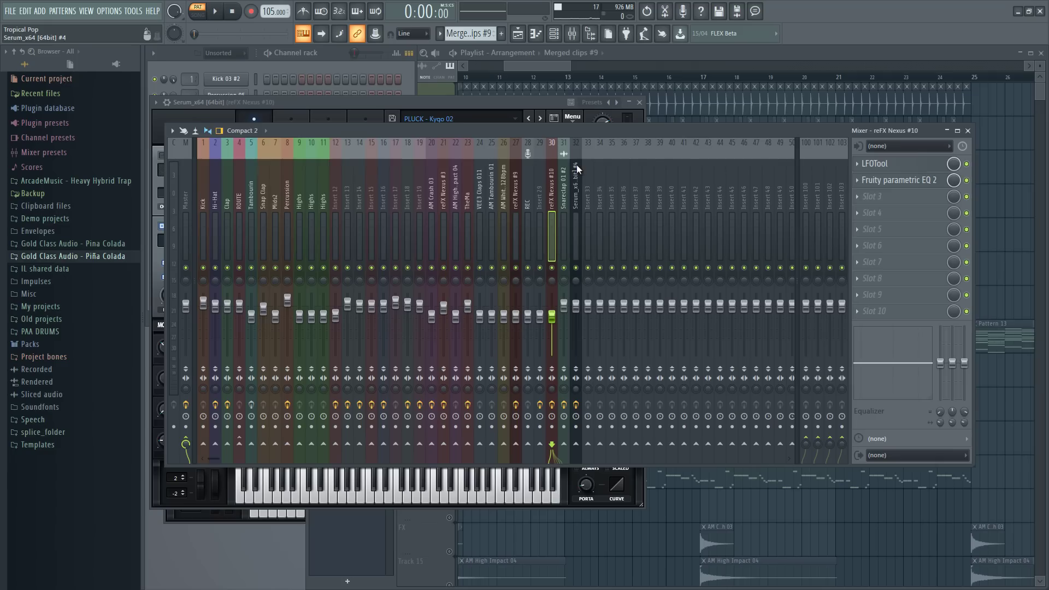
{"action": "left_click", "coordinate": [899, 179]}
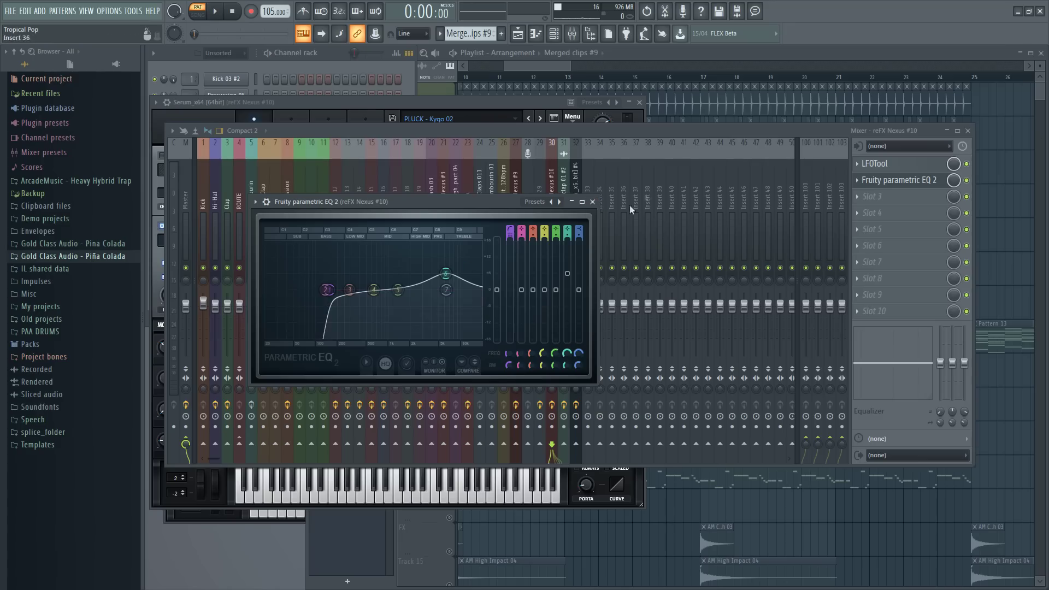
{"action": "left_click", "coordinate": [594, 202]}
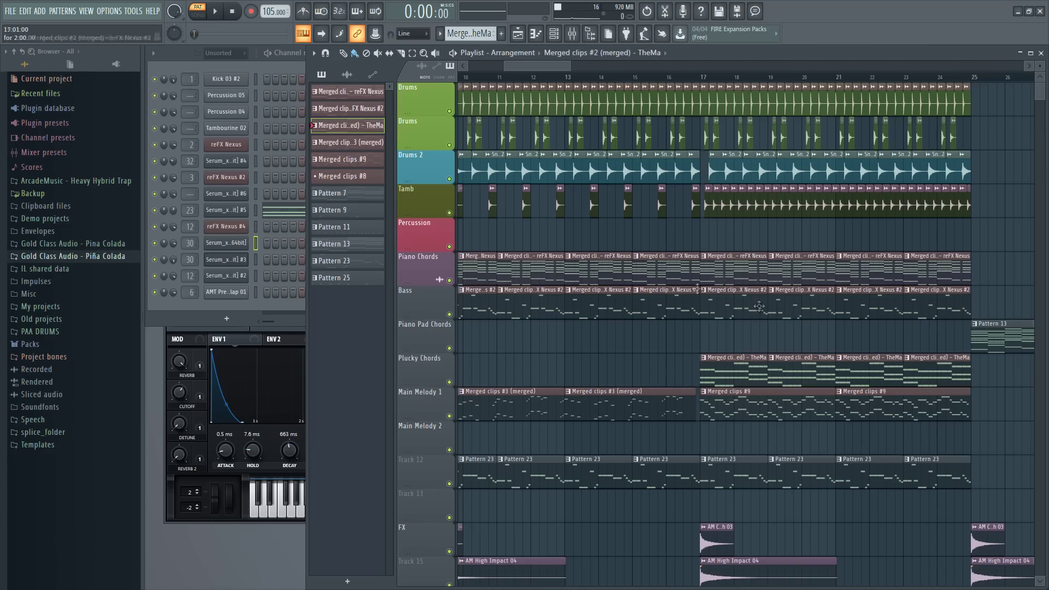
Open Serum on channel #5 and audition the Plucky Chords notes in the piano roll
{"action": "left_click", "coordinate": [226, 211]}
{"action": "left_click", "coordinate": [255, 54]}
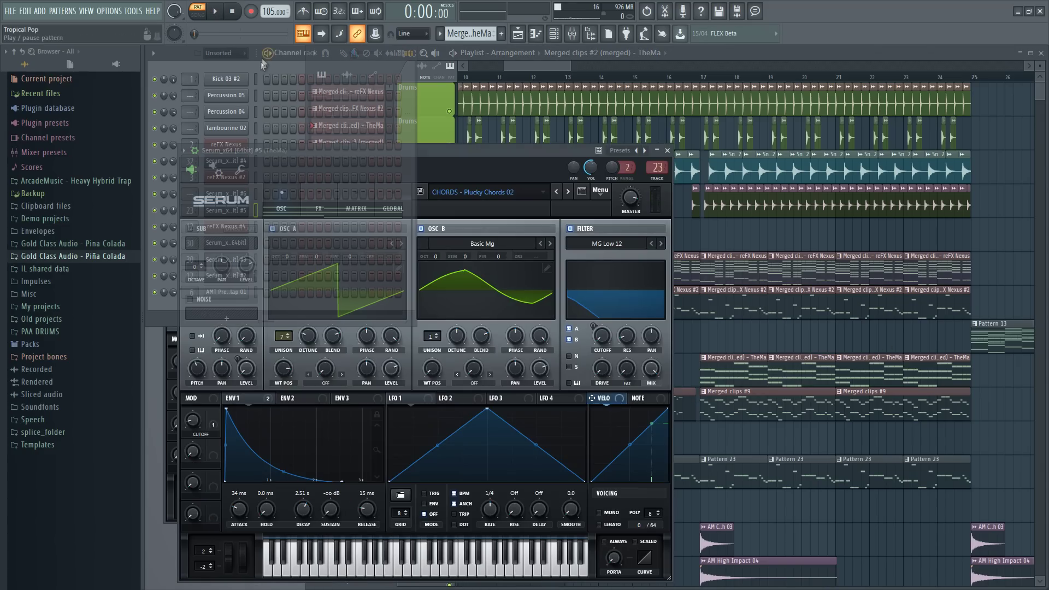
{"action": "left_click", "coordinate": [297, 193]}
{"action": "left_click", "coordinate": [217, 11]}
{"action": "scroll", "coordinate": [285, 82], "scroll_direction": "up", "scroll_amount": 4}
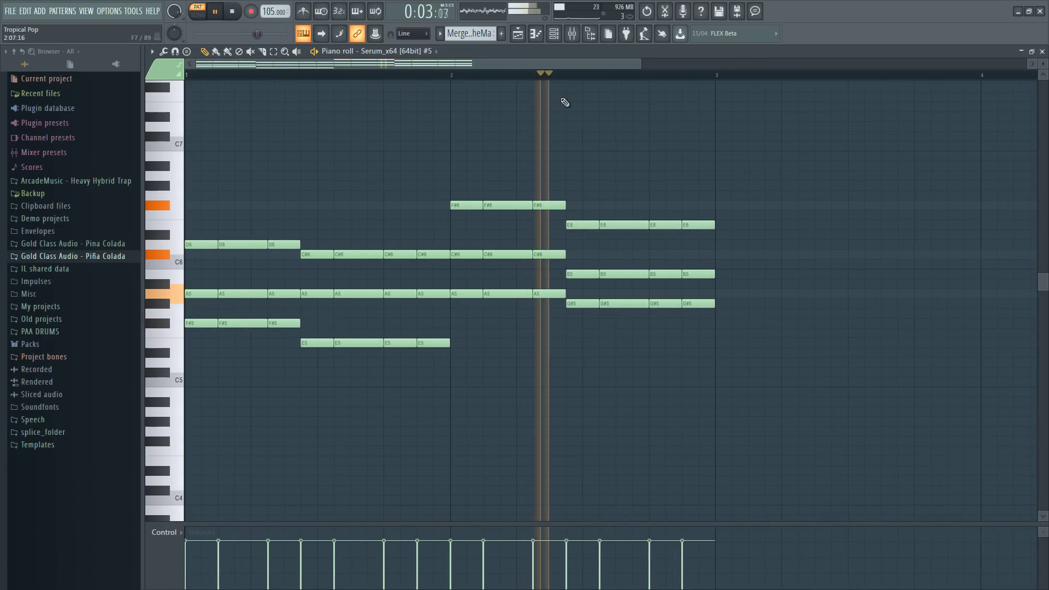
{"action": "key", "text": "space"}
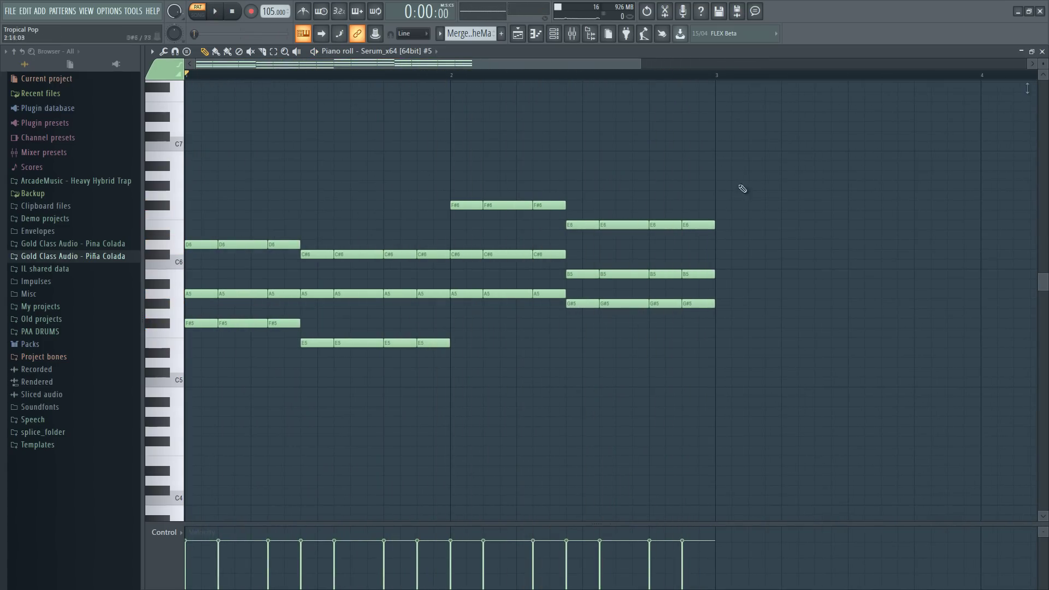
{"action": "key", "text": "F7"}
Check the channel #5 Serum synth and the mixer, then close the Serum window
{"action": "left_click", "coordinate": [233, 211]}
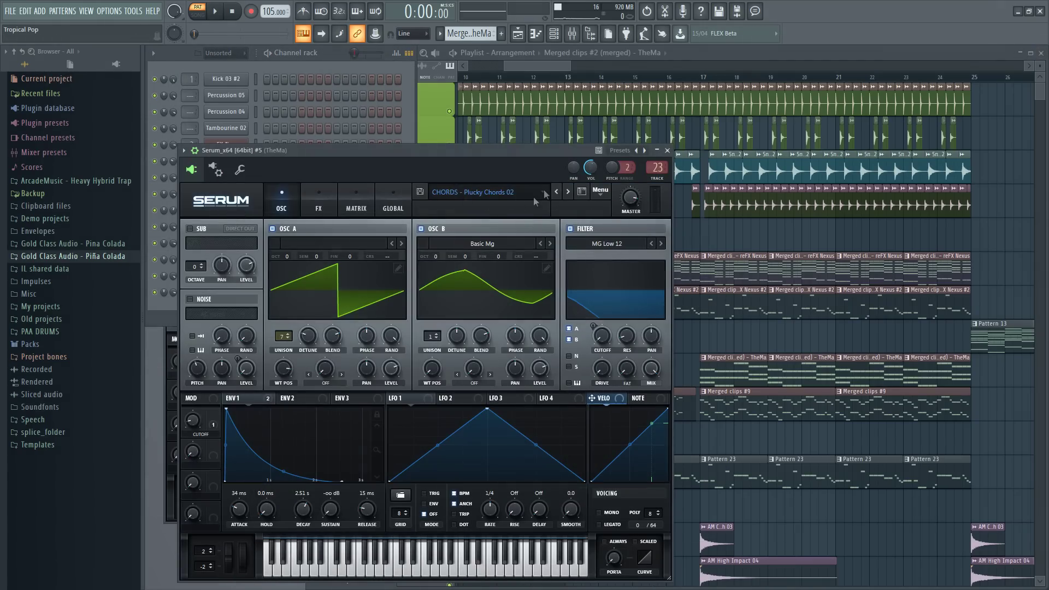
{"action": "left_click", "coordinate": [574, 34]}
{"action": "left_click", "coordinate": [966, 129]}
{"action": "left_click", "coordinate": [667, 150]}
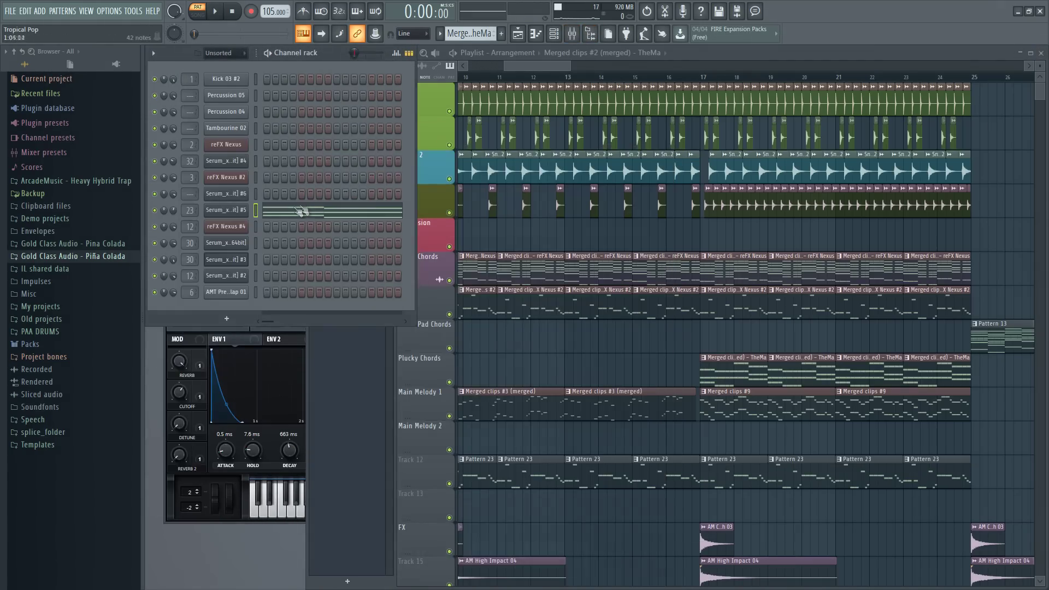
{"action": "left_click", "coordinate": [235, 211]}
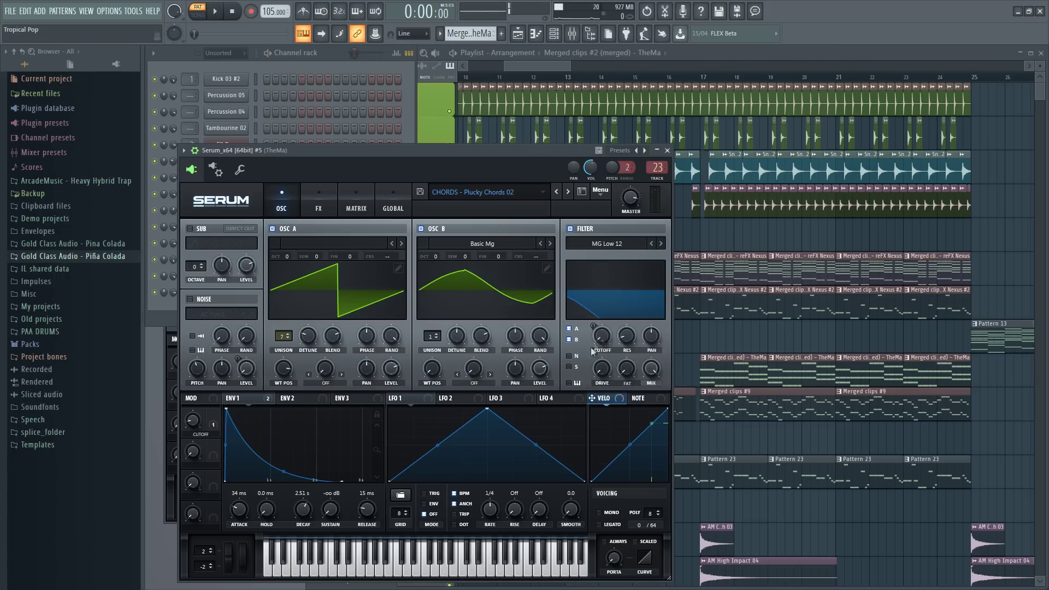
{"action": "left_click", "coordinate": [667, 151]}
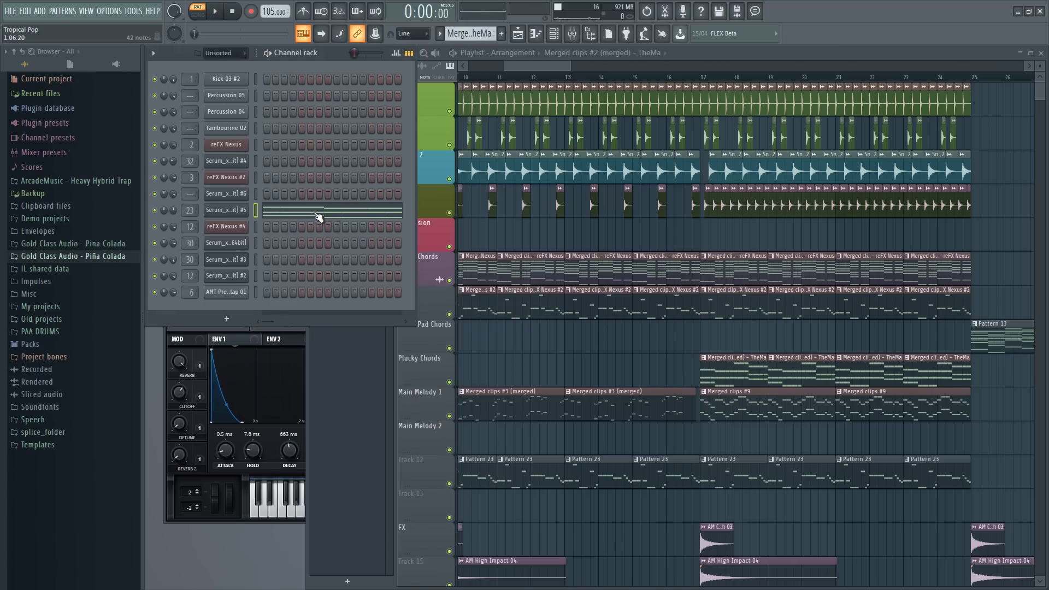
Replay the chord pattern, then switch back to SONG mode and scroll to the FX tracks
{"action": "key", "text": "space"}
{"action": "left_click", "coordinate": [318, 217]}
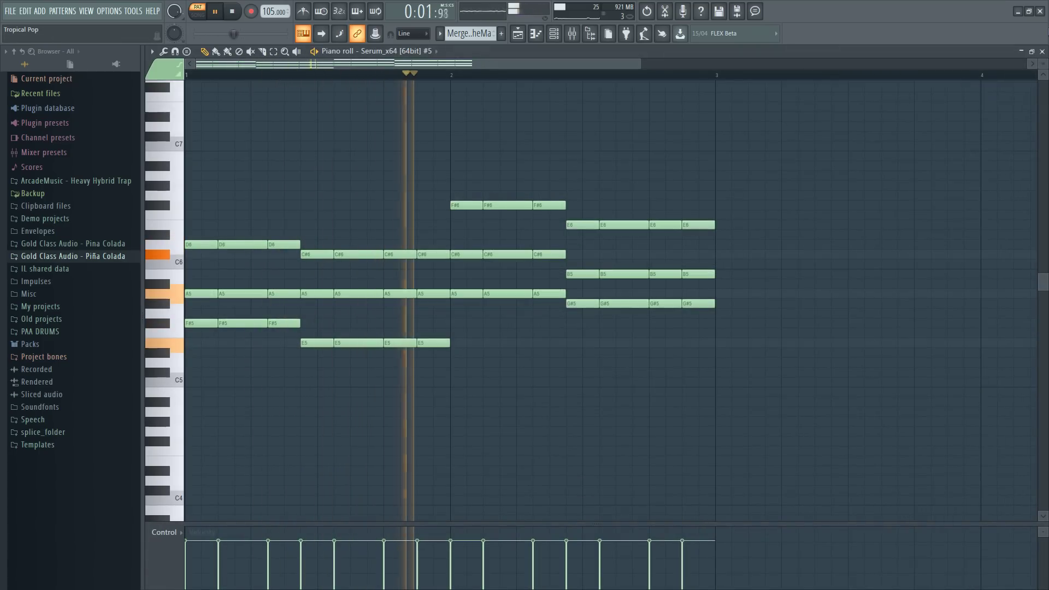
{"action": "key", "text": "space"}
{"action": "key", "text": "l"}
{"action": "left_click", "coordinate": [1044, 52]}
{"action": "scroll", "coordinate": [519, 158], "scroll_direction": "down", "scroll_amount": 3}
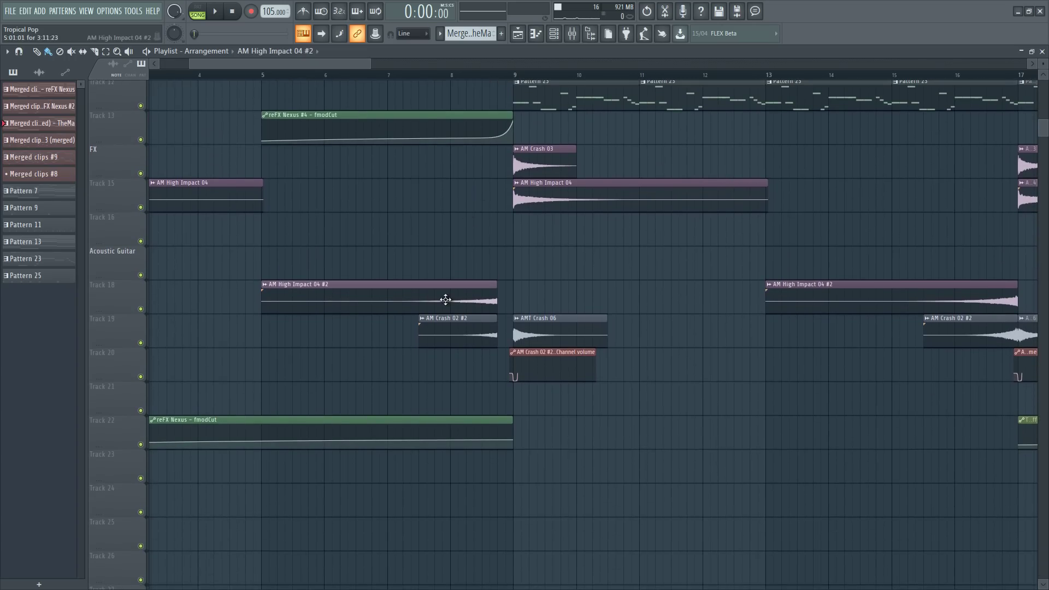
Select AM Crash 02 #2, play the arrangement from bar 8, then restart playback from bar 33
{"action": "left_click", "coordinate": [445, 300]}
{"action": "left_click", "coordinate": [461, 333]}
{"action": "left_click", "coordinate": [462, 76]}
{"action": "key", "text": "space"}
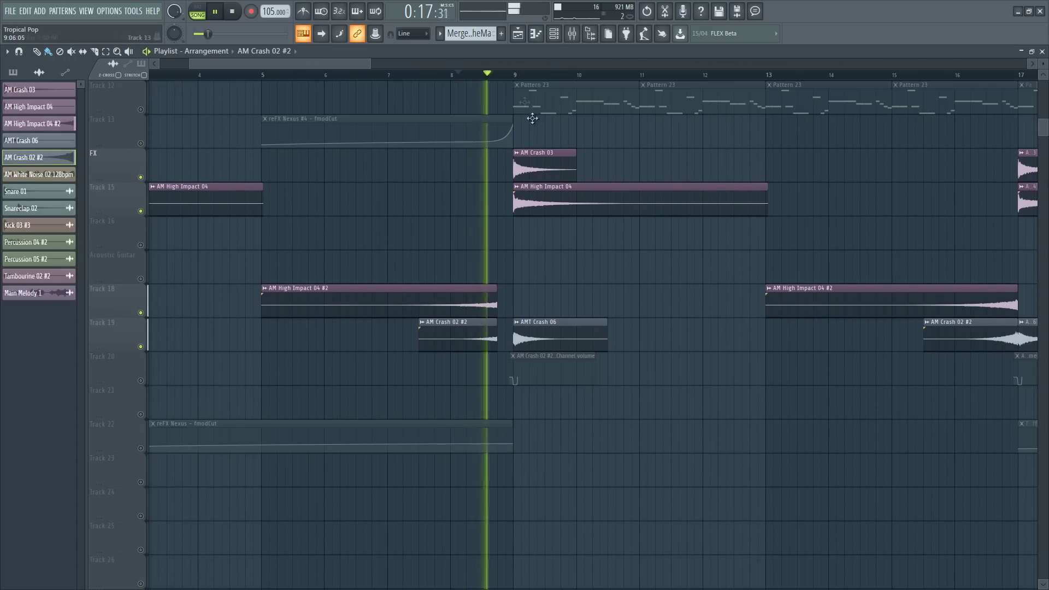
{"action": "scroll", "coordinate": [648, 84], "scroll_direction": "down", "scroll_amount": 2}
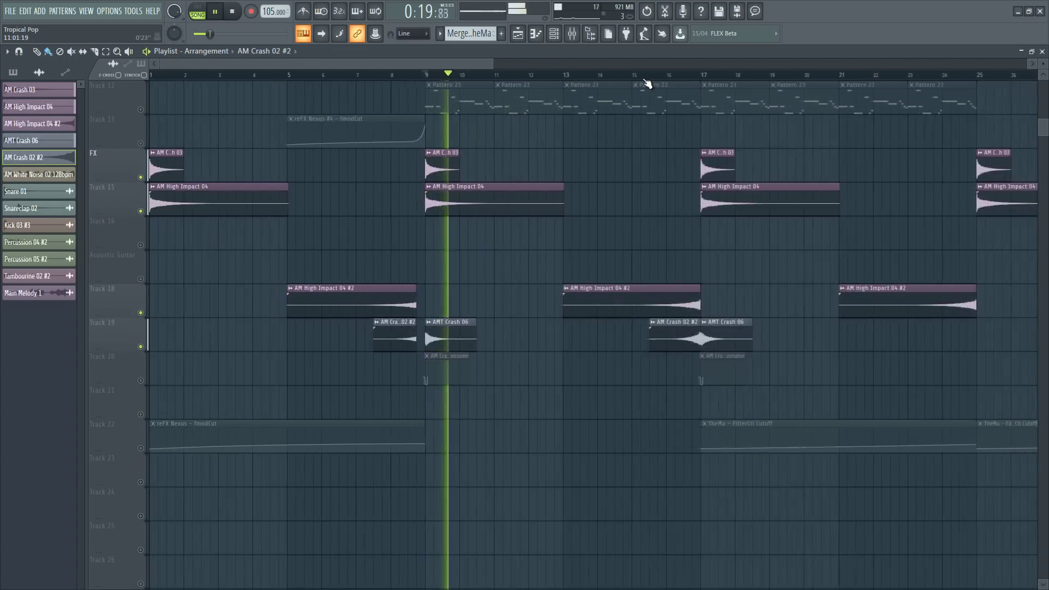
{"action": "scroll", "coordinate": [647, 83], "scroll_direction": "down", "scroll_amount": 2}
{"action": "scroll", "coordinate": [554, 154], "scroll_direction": "down", "scroll_amount": 2}
{"action": "key", "text": "space"}
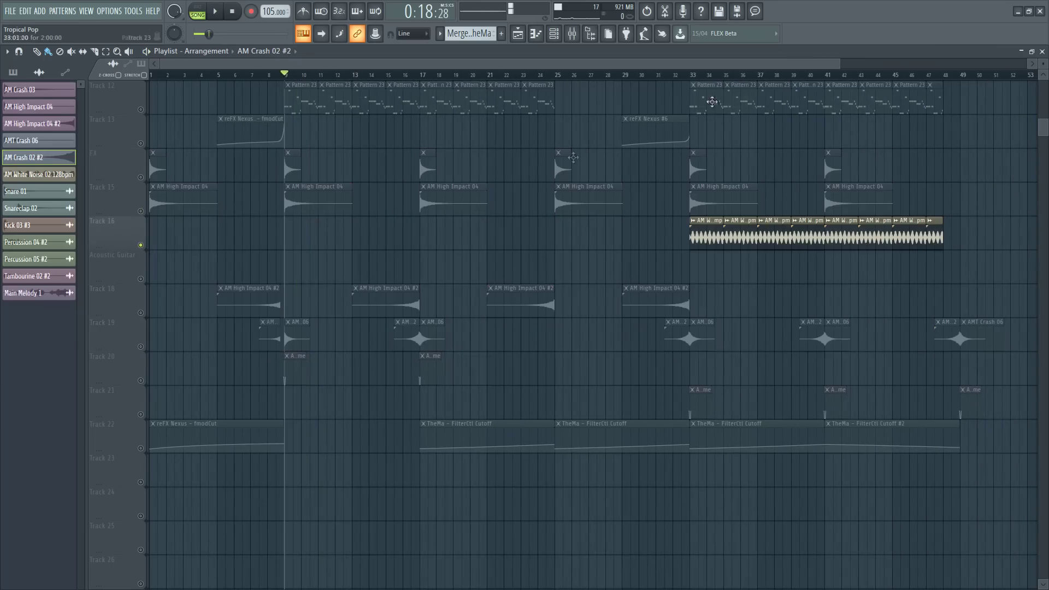
{"action": "left_click", "coordinate": [692, 75]}
{"action": "key", "text": "space"}
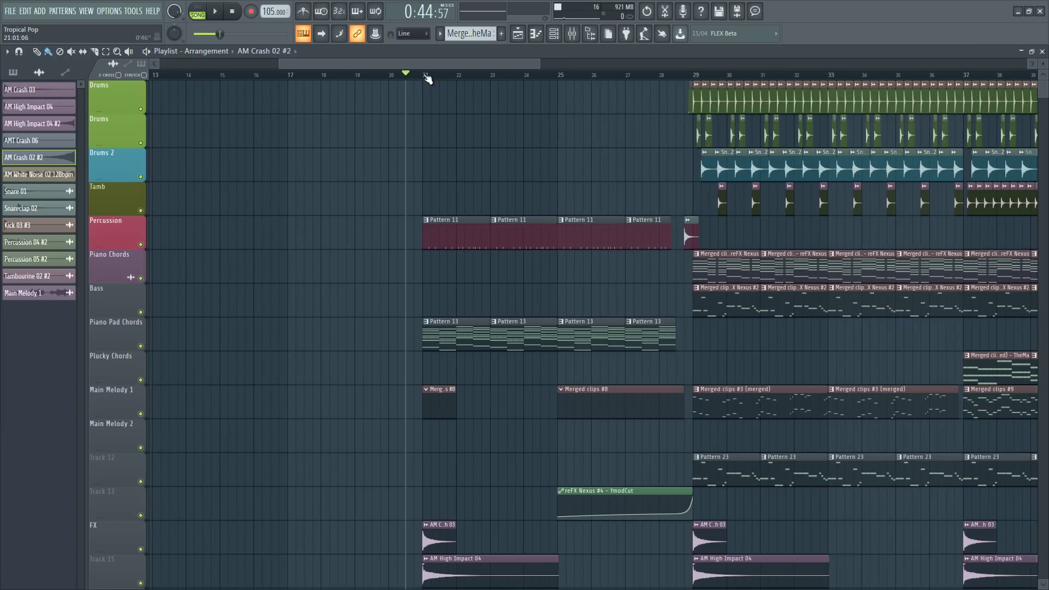
Play the whole arrangement through to its end around bar 69
{"action": "left_click_drag", "start_coordinate": [433, 71], "coordinate": [422, 68]}
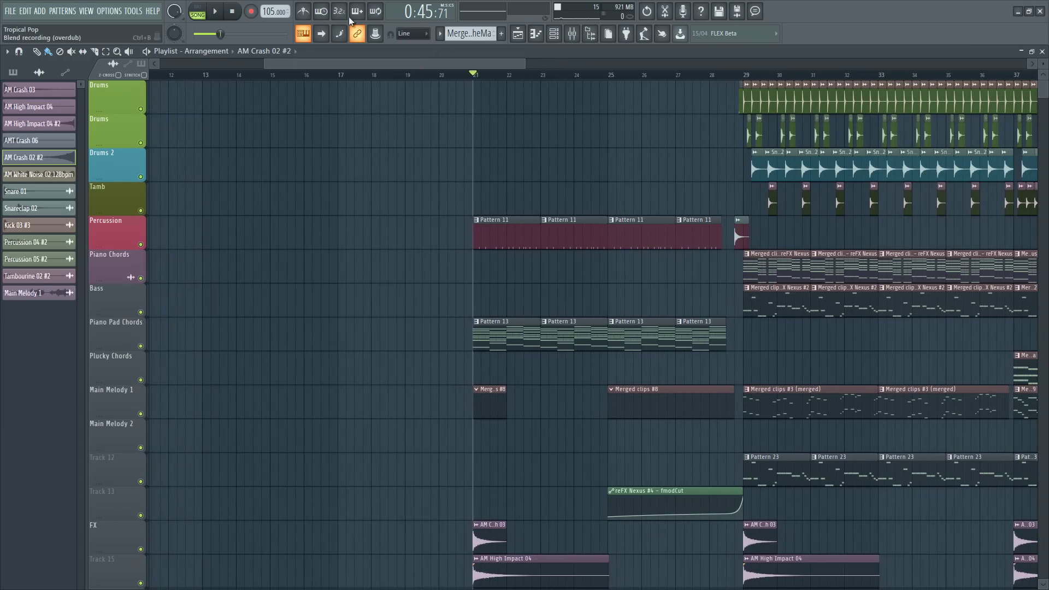
{"action": "key", "text": "space"}
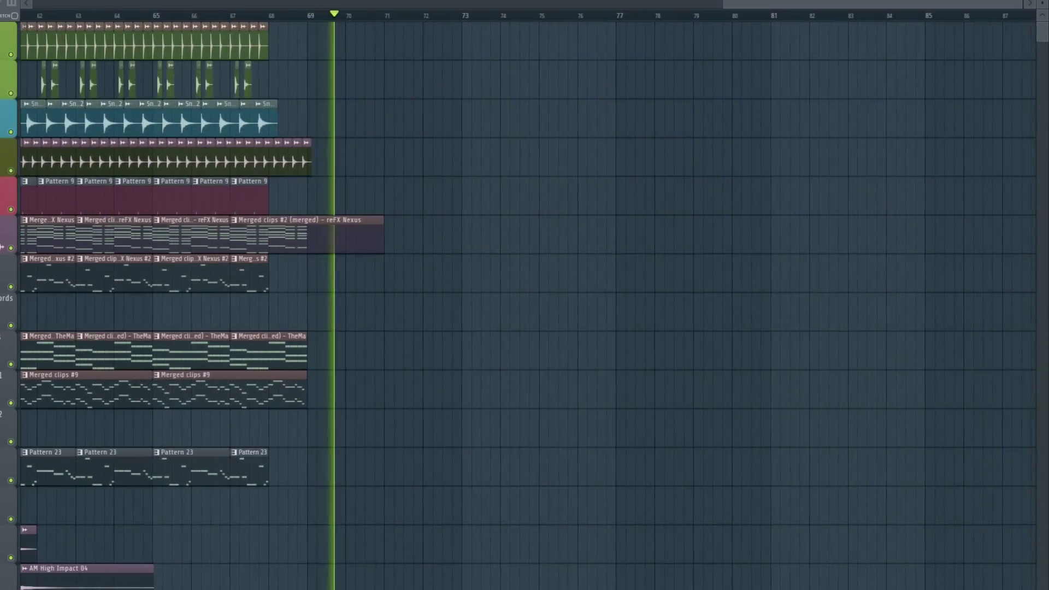
Zoom and scroll the playlist so both sections, from bars 29 and 53, are visible
{"action": "scroll", "coordinate": [726, 75], "scroll_direction": "down", "scroll_amount": 3}
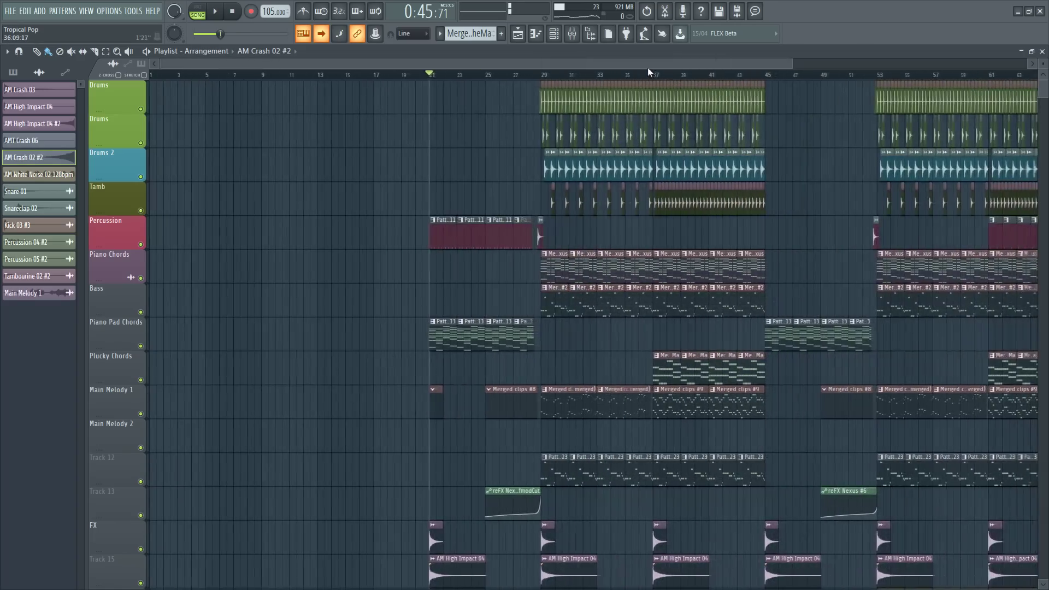
{"action": "left_click_drag", "start_coordinate": [649, 67], "coordinate": [729, 75]}
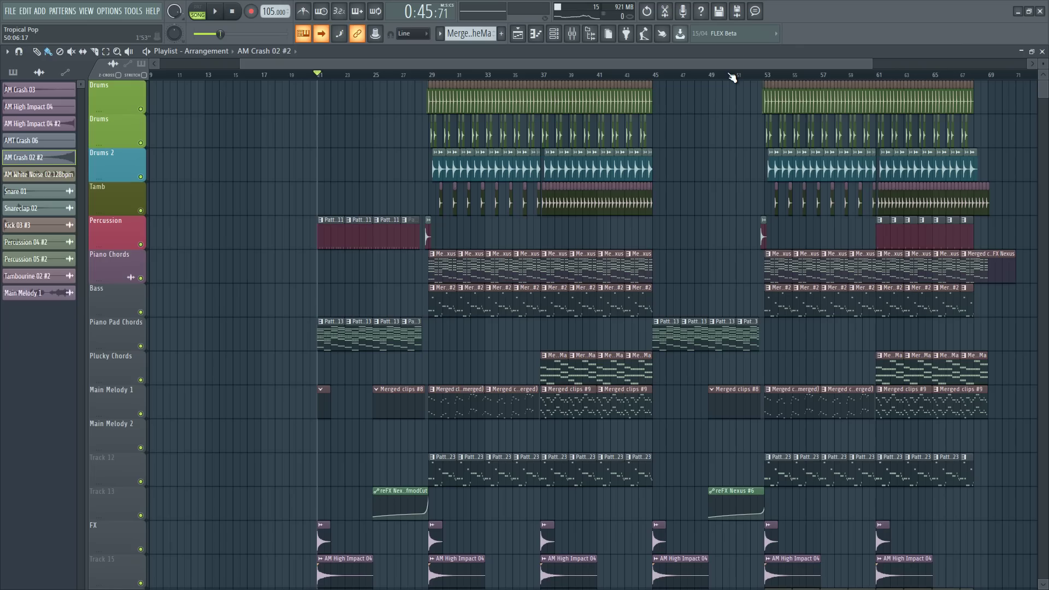
{"action": "scroll", "coordinate": [735, 117], "scroll_direction": "down", "scroll_amount": 9}
{"action": "scroll", "coordinate": [733, 290], "scroll_direction": "up", "scroll_amount": 8}
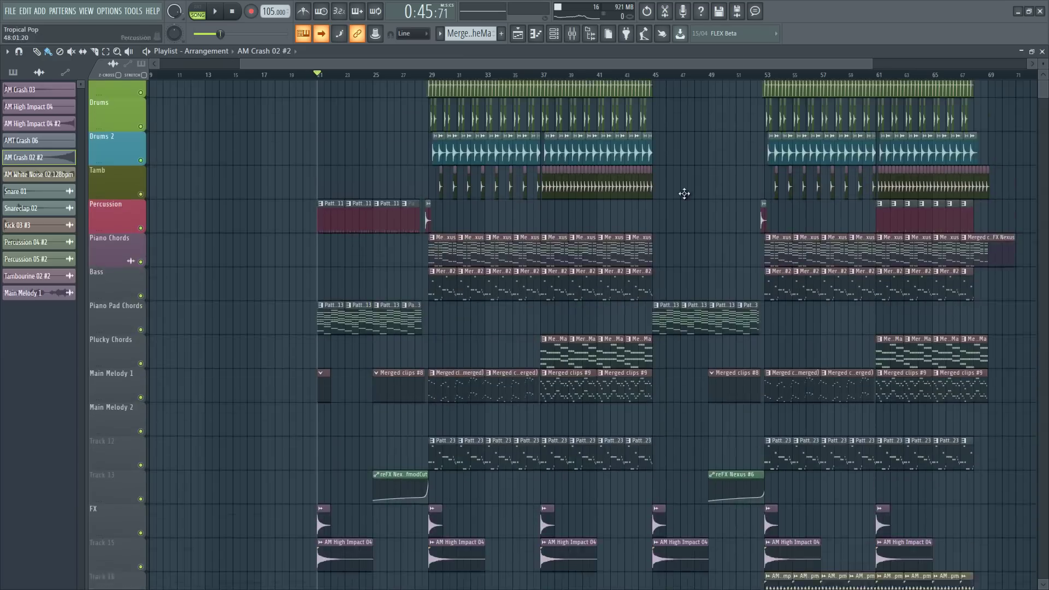
{"action": "scroll", "coordinate": [685, 193], "scroll_direction": "up", "scroll_amount": 1}
{"action": "scroll", "coordinate": [576, 75], "scroll_direction": "right", "scroll_amount": 2}
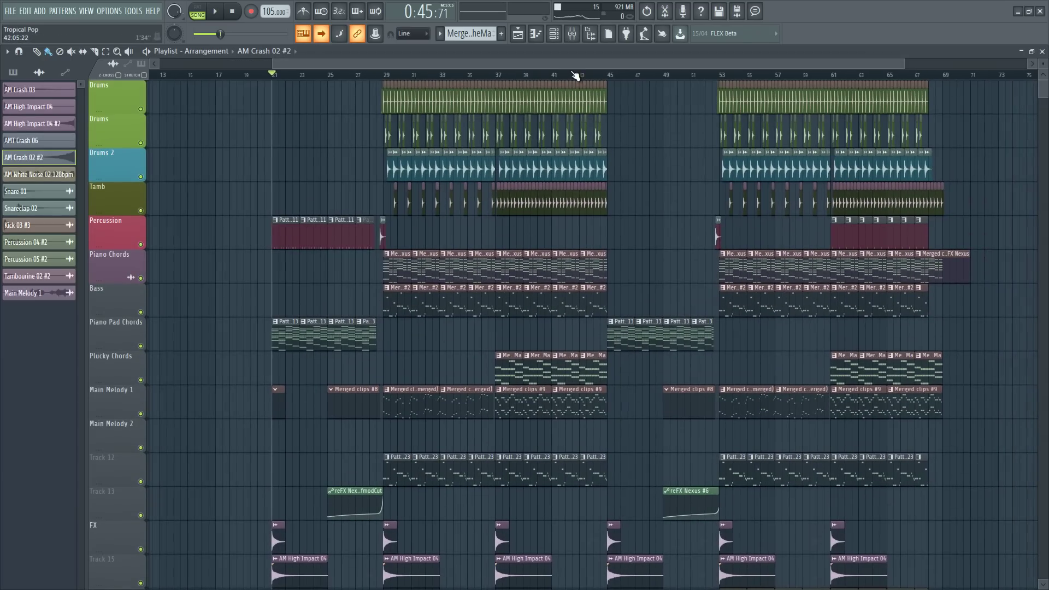